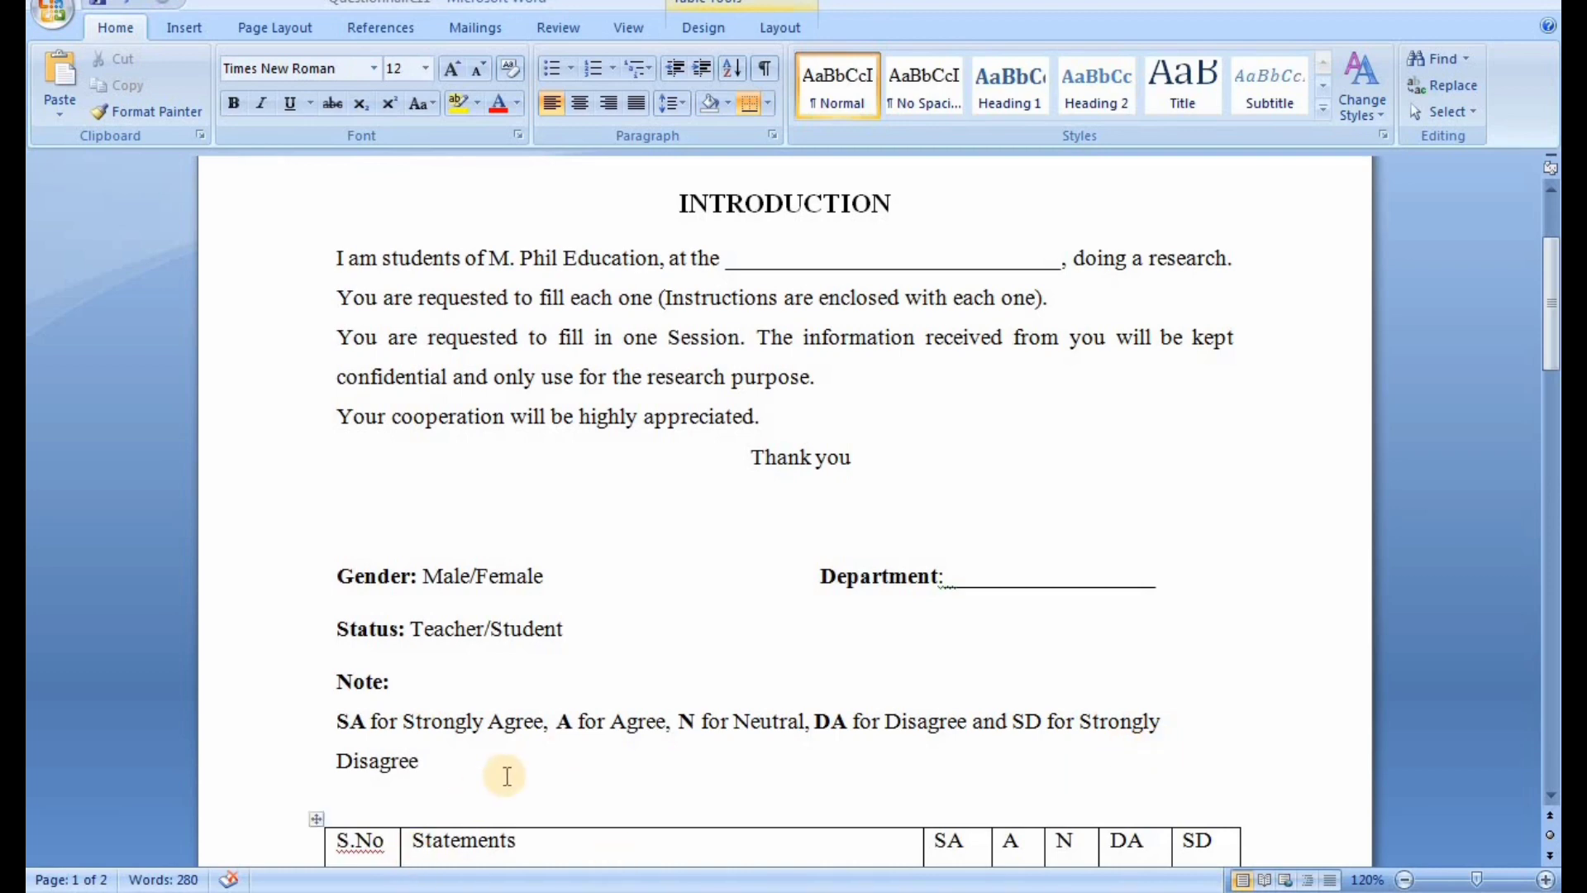
# Read through the questionnaire from its introduction and rating key to the end of the 15-statement table.
pyautogui.press('Down')
pyautogui.press('Down')
pyautogui.press('Down')
pyautogui.press('Down')
pyautogui.press('Down')
pyautogui.press('Down')
pyautogui.press('Down')
pyautogui.press('Down')
pyautogui.press('Down')
pyautogui.press('Down')
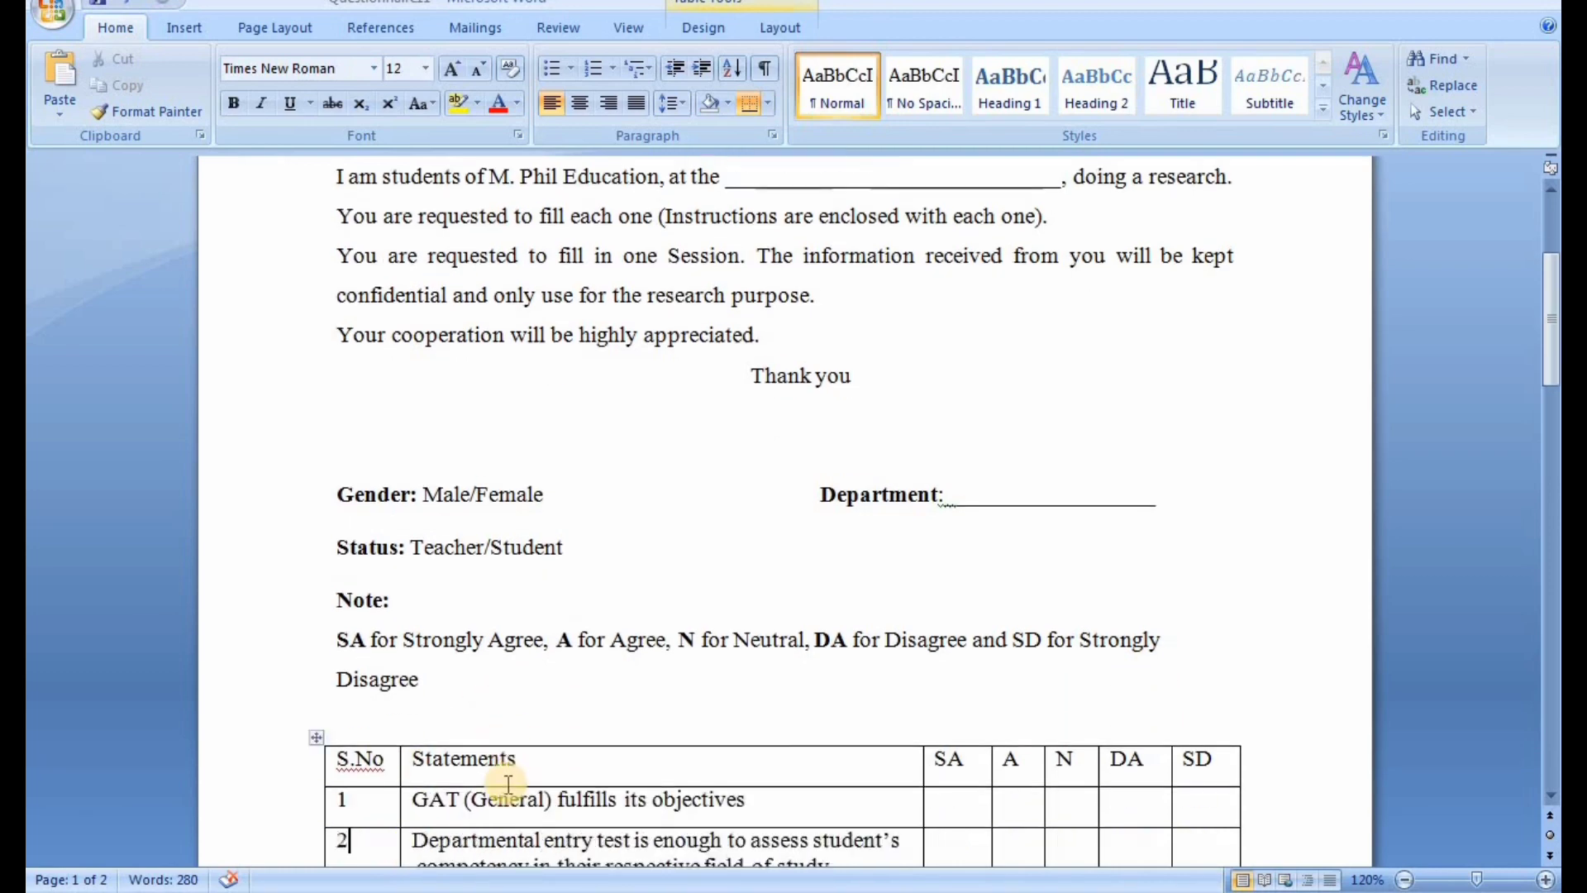
pyautogui.press('Down')
pyautogui.press('Down')
pyautogui.press('Down')
pyautogui.press('Down')
pyautogui.press('Down')
pyautogui.press('Down')
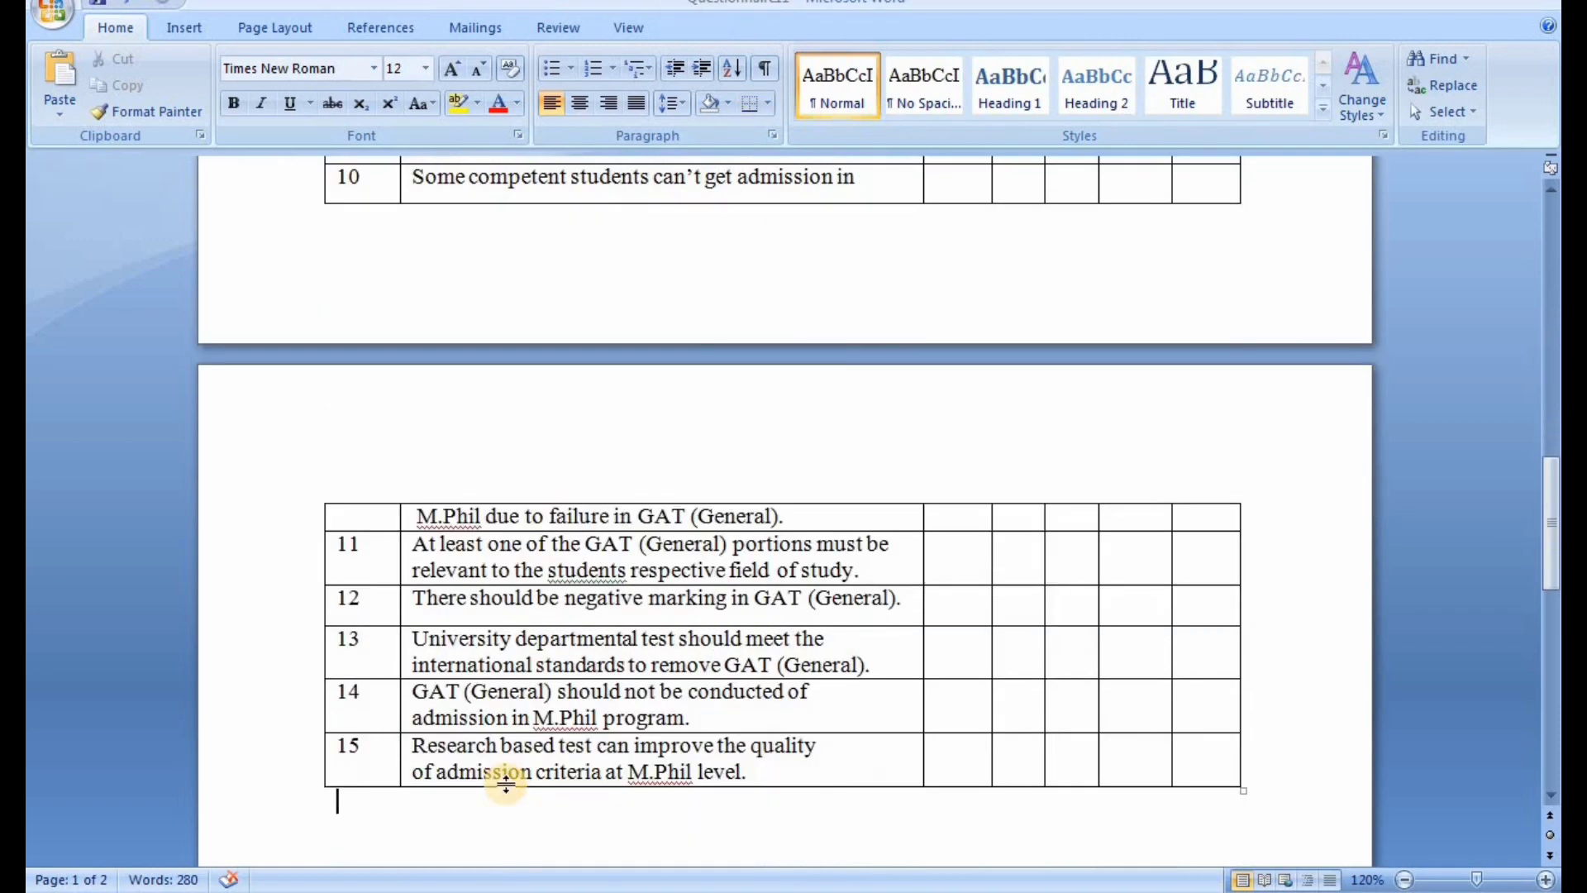
pyautogui.press('Up')
pyautogui.press('Up')
pyautogui.press('Up')
pyautogui.press('Up')
pyautogui.press('Up')
pyautogui.press('Up')
pyautogui.press('Up')
pyautogui.press('Up')
pyautogui.press('Up')
pyautogui.press('Up')
pyautogui.press('Up')
pyautogui.press('Up')
pyautogui.press('Up')
pyautogui.press('Up')
pyautogui.press('Up')
pyautogui.press('Up')
pyautogui.press('Up')
pyautogui.press('Up')
pyautogui.press('Up')
pyautogui.press('Up')
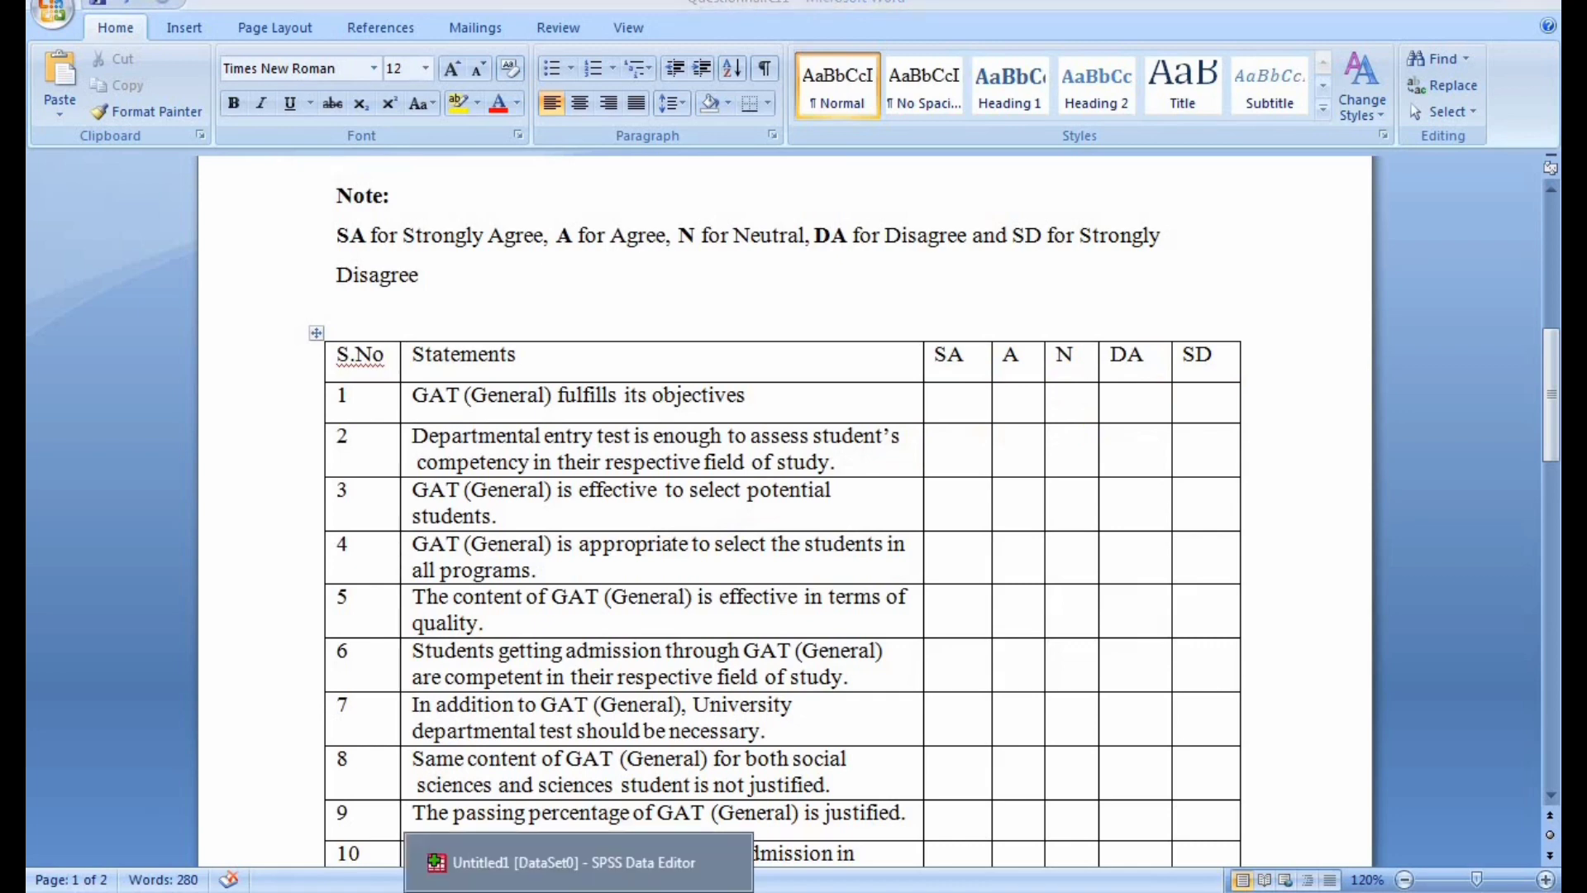
# Switch to the SPSS Data Editor and define the variables Id and q1 in the variable definitions.
pyautogui.click(538, 862)
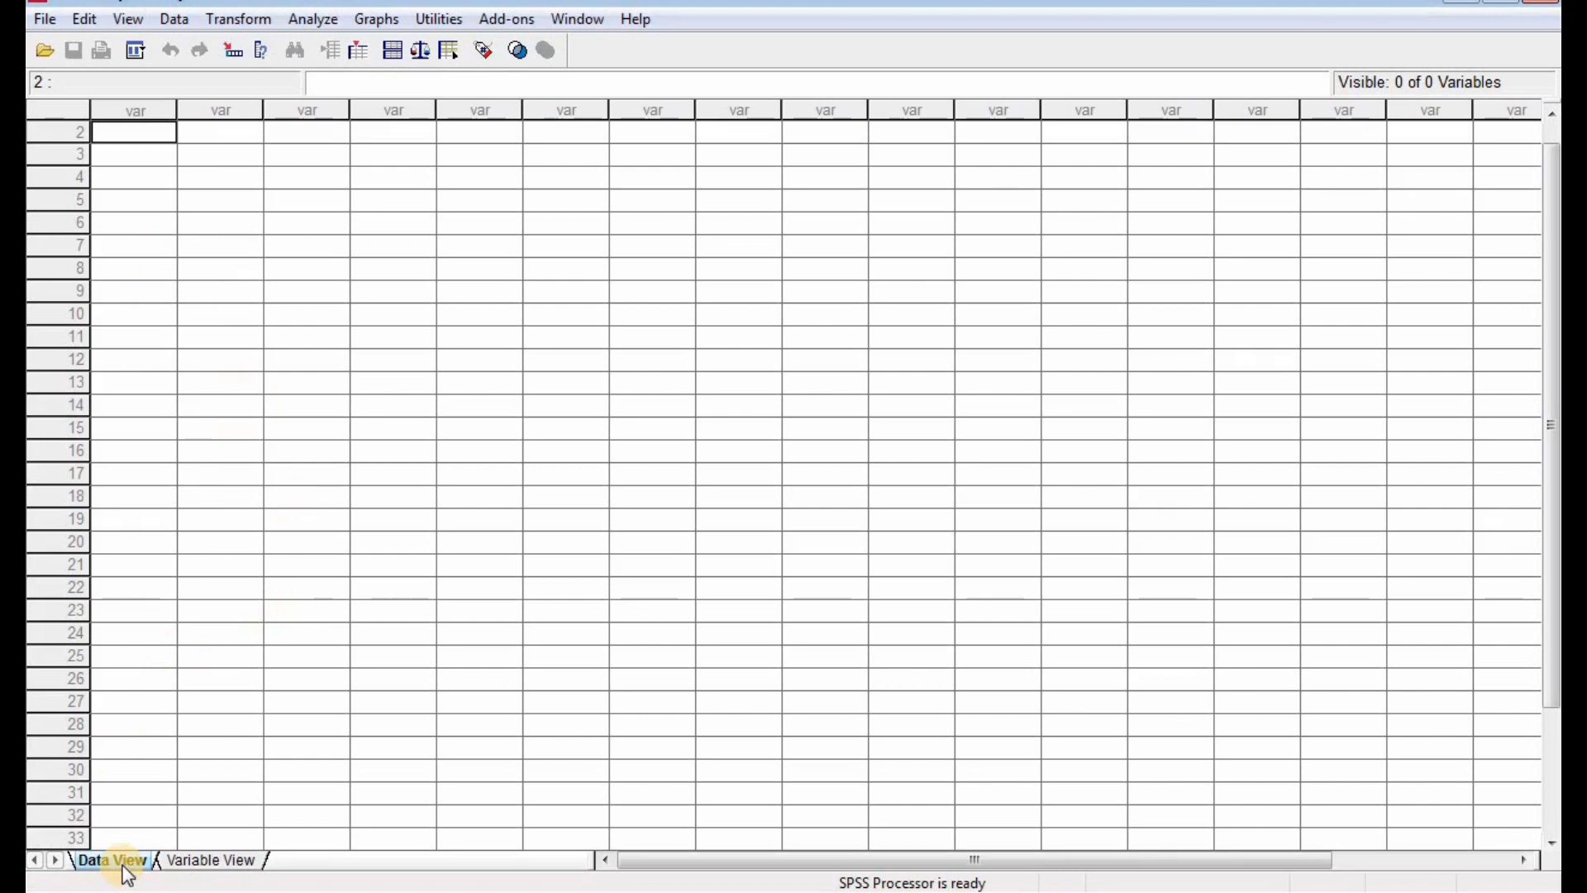
pyautogui.click(237, 864)
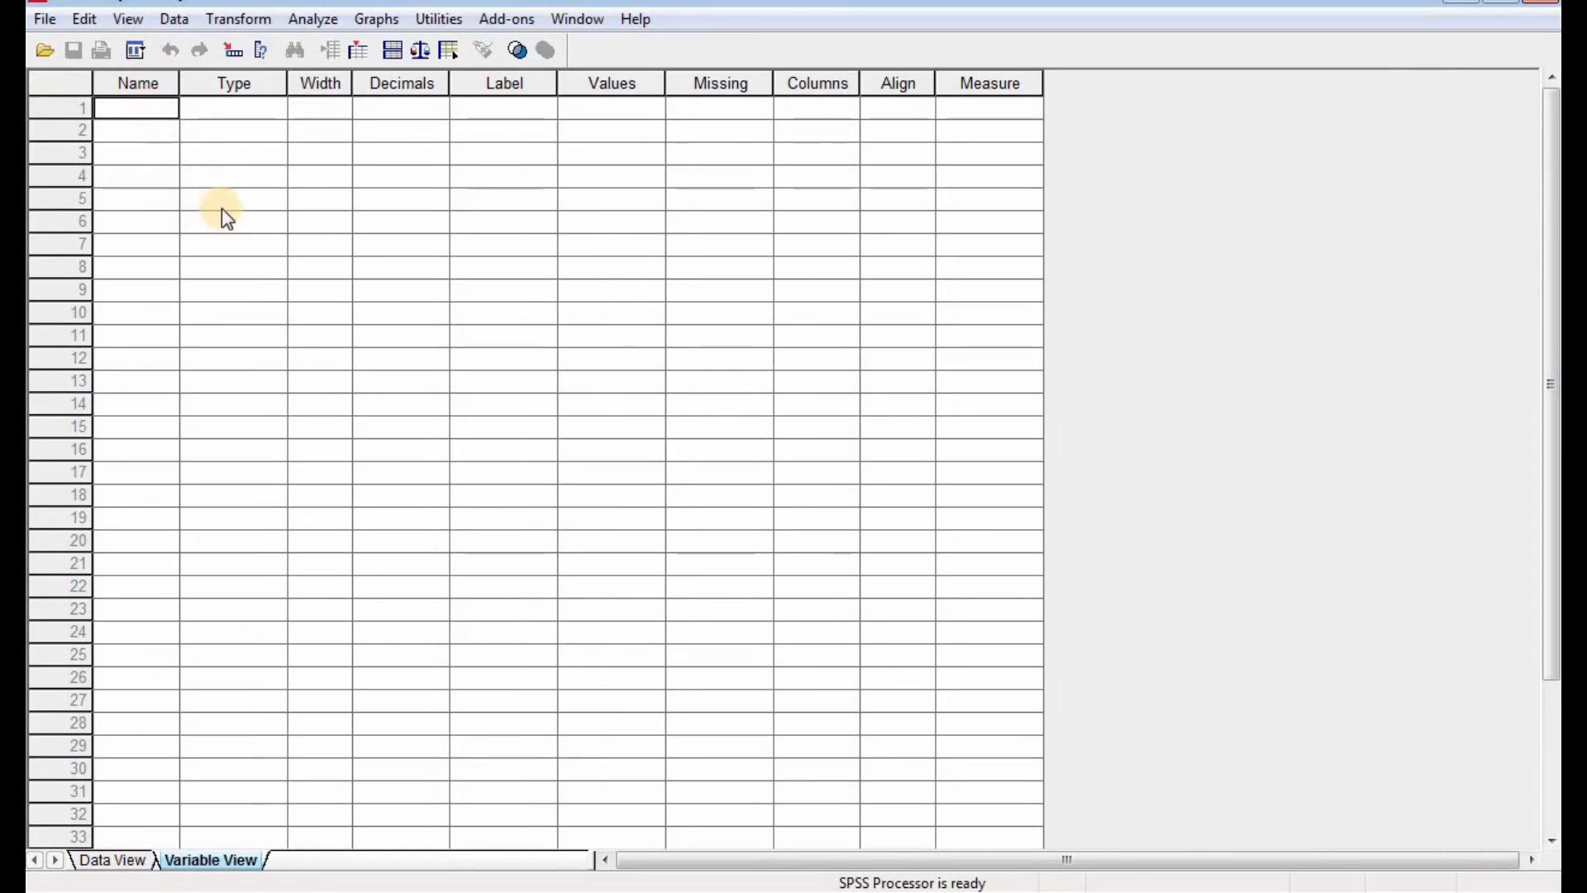
pyautogui.write('Id')
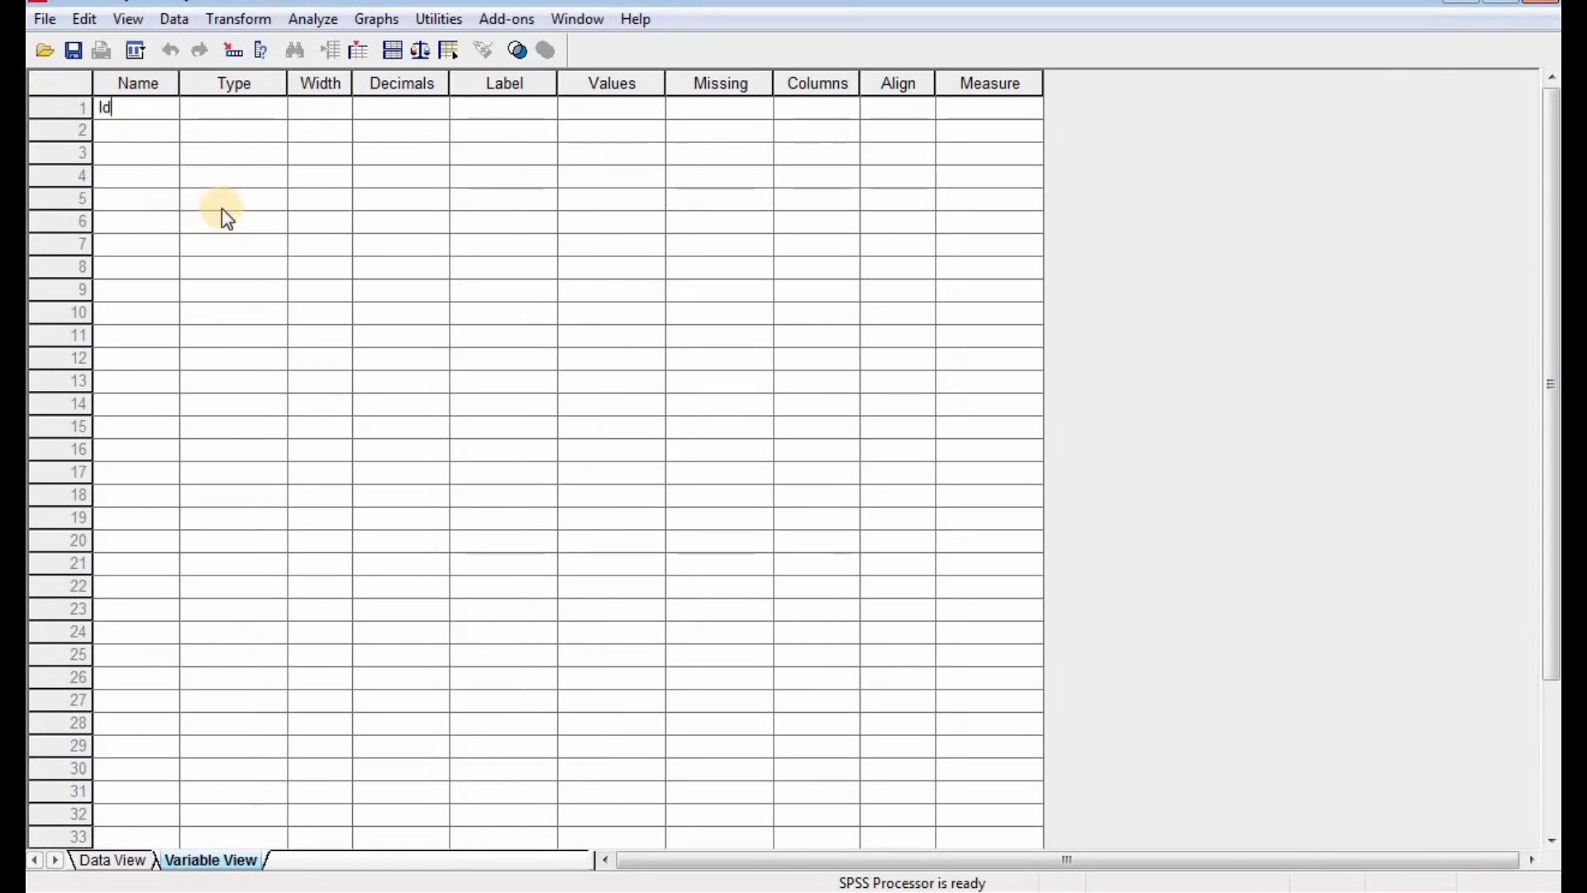
pyautogui.press('Return')
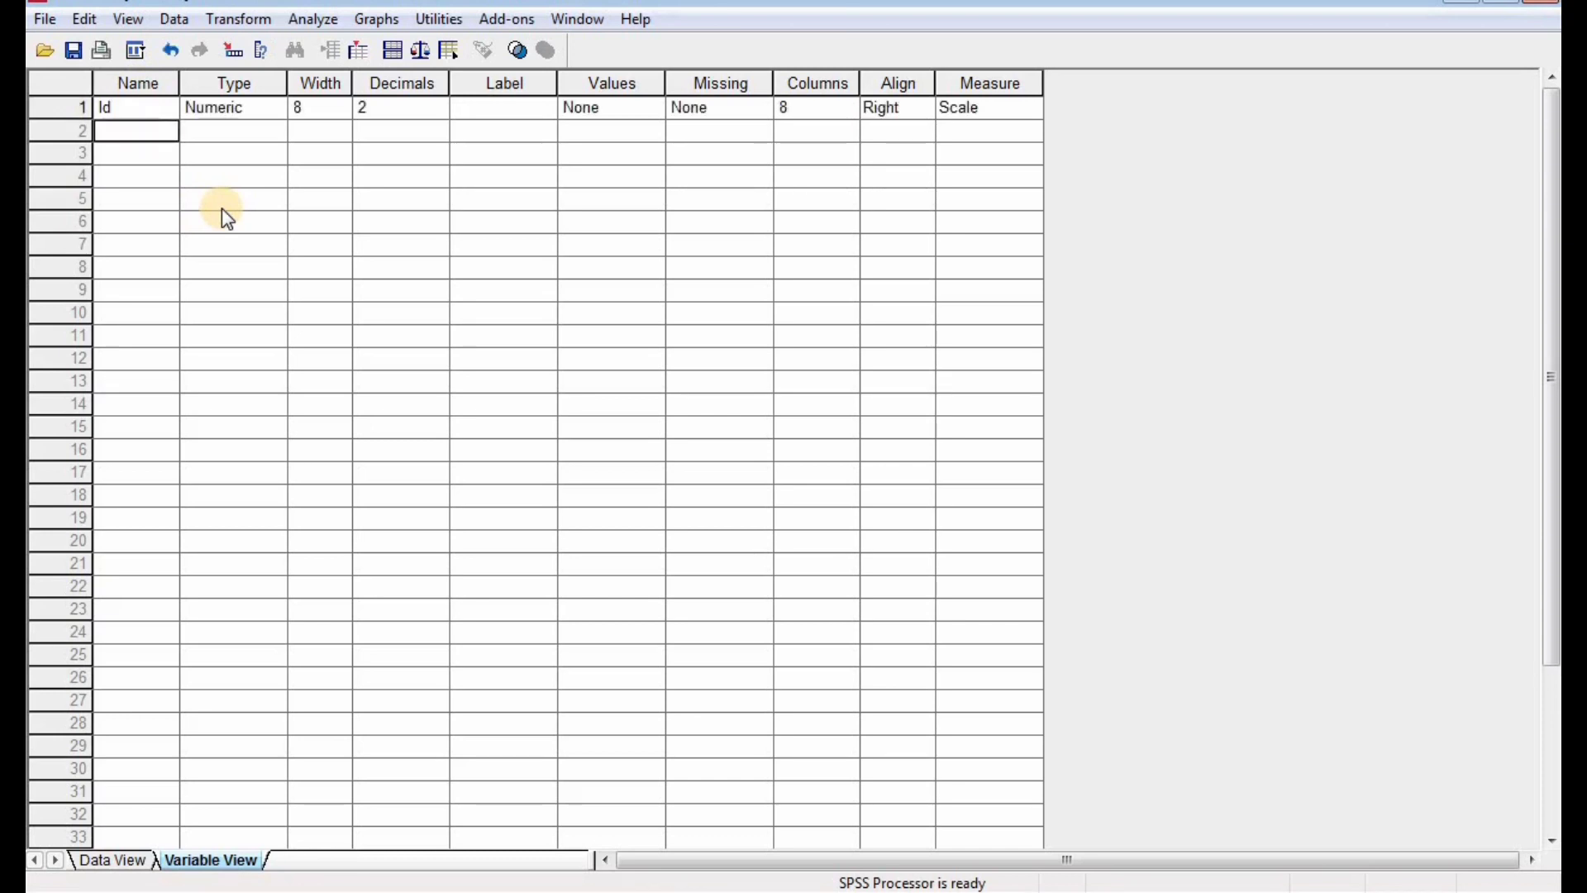
pyautogui.write('q1')
pyautogui.press('Return')
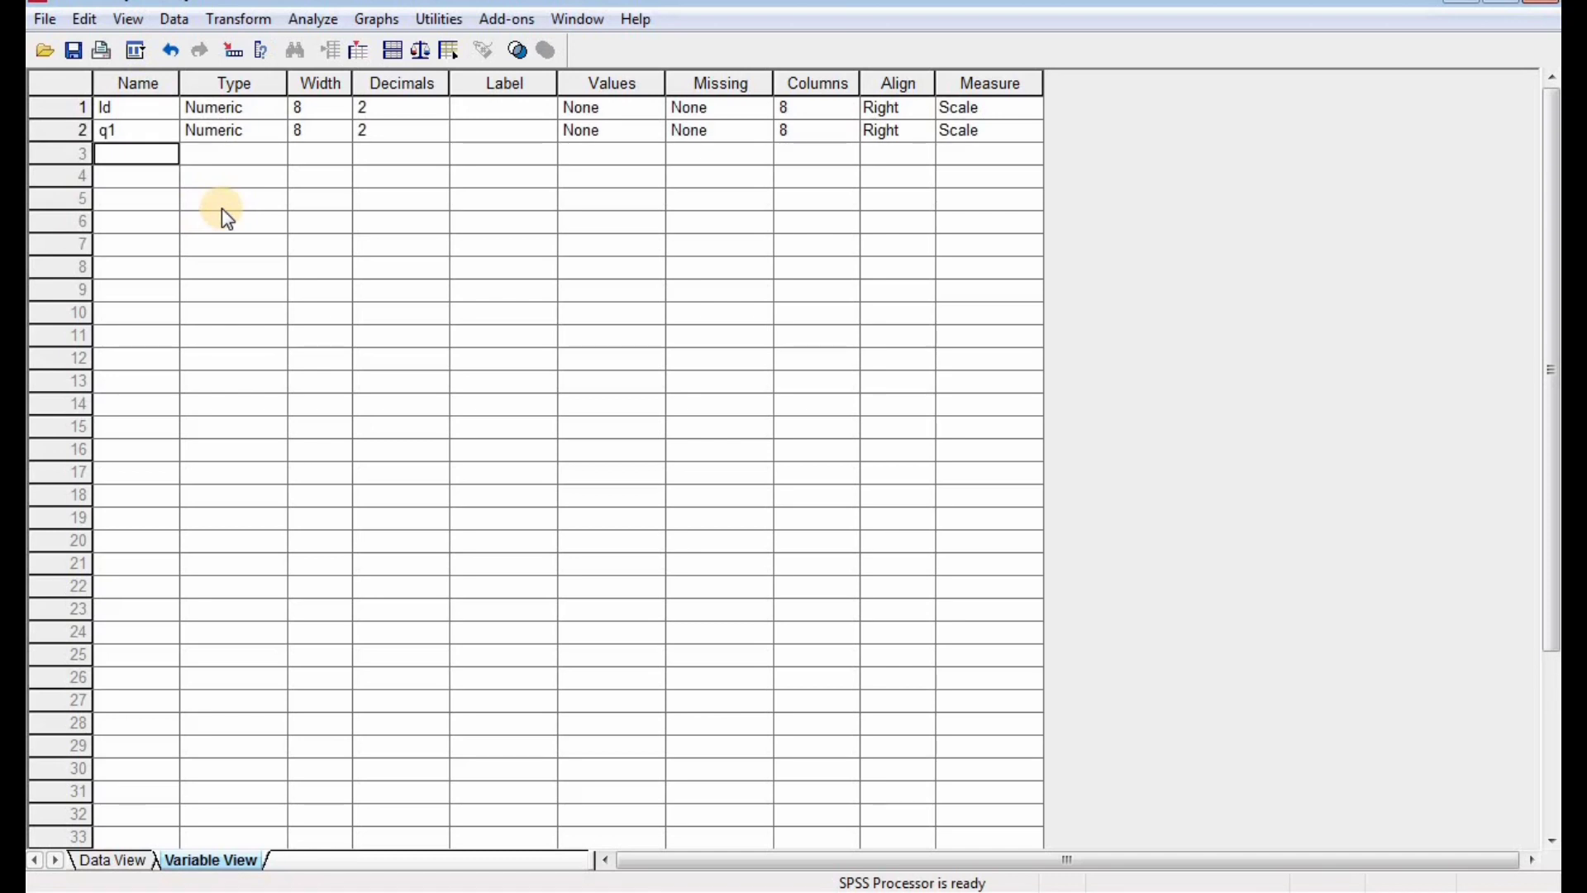
# Add the variables q2, q3, q4 and q5 in the rows below q1.
pyautogui.write('q')
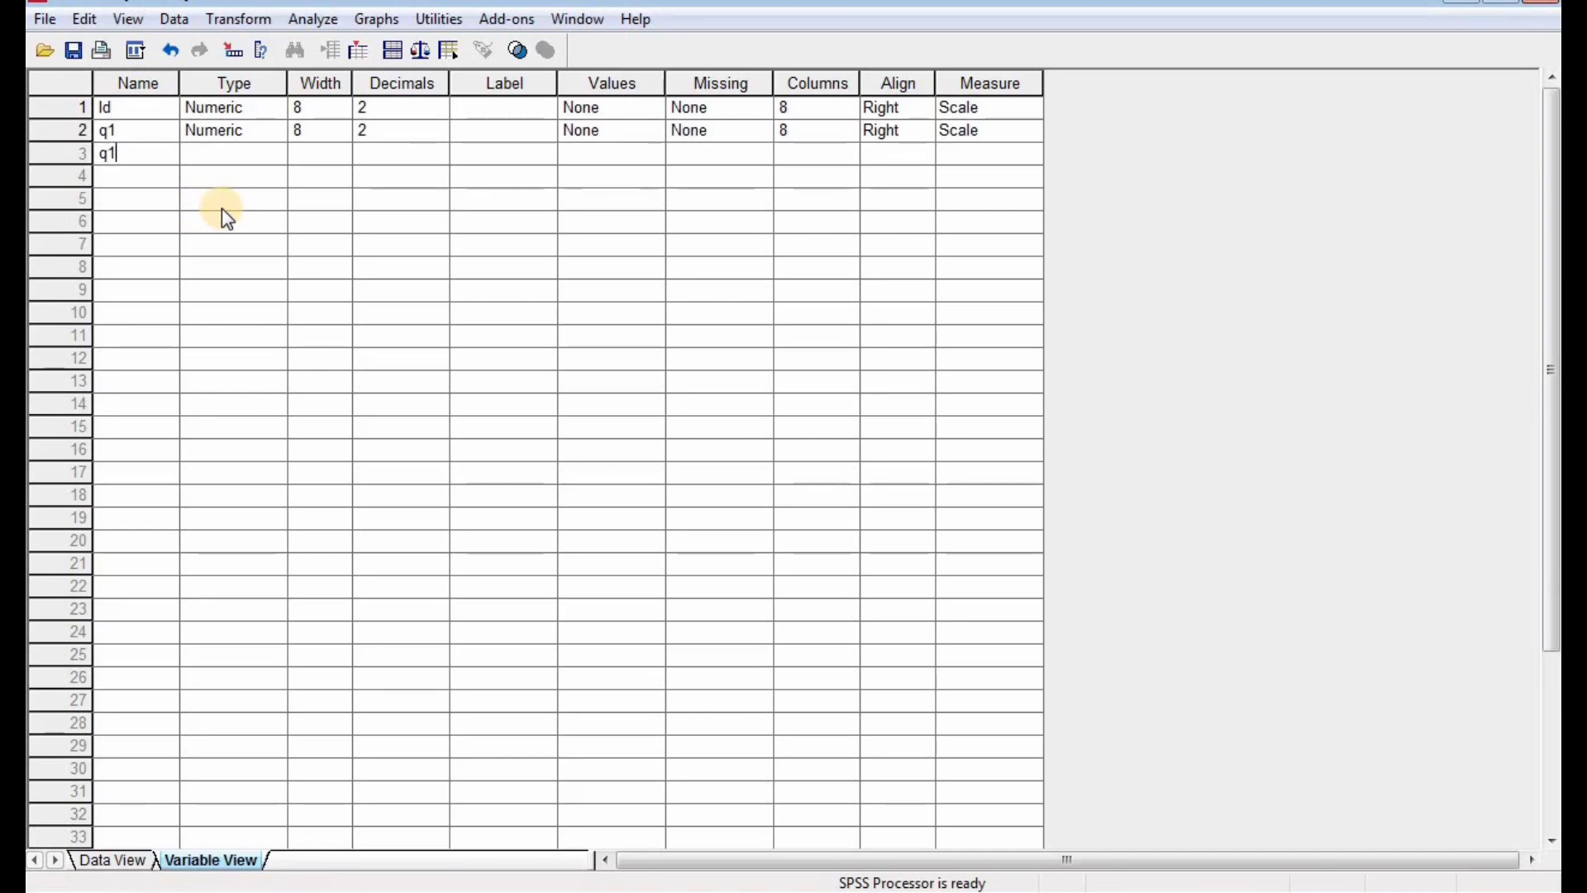
pyautogui.write('2')
pyautogui.press('Return')
pyautogui.write('q3')
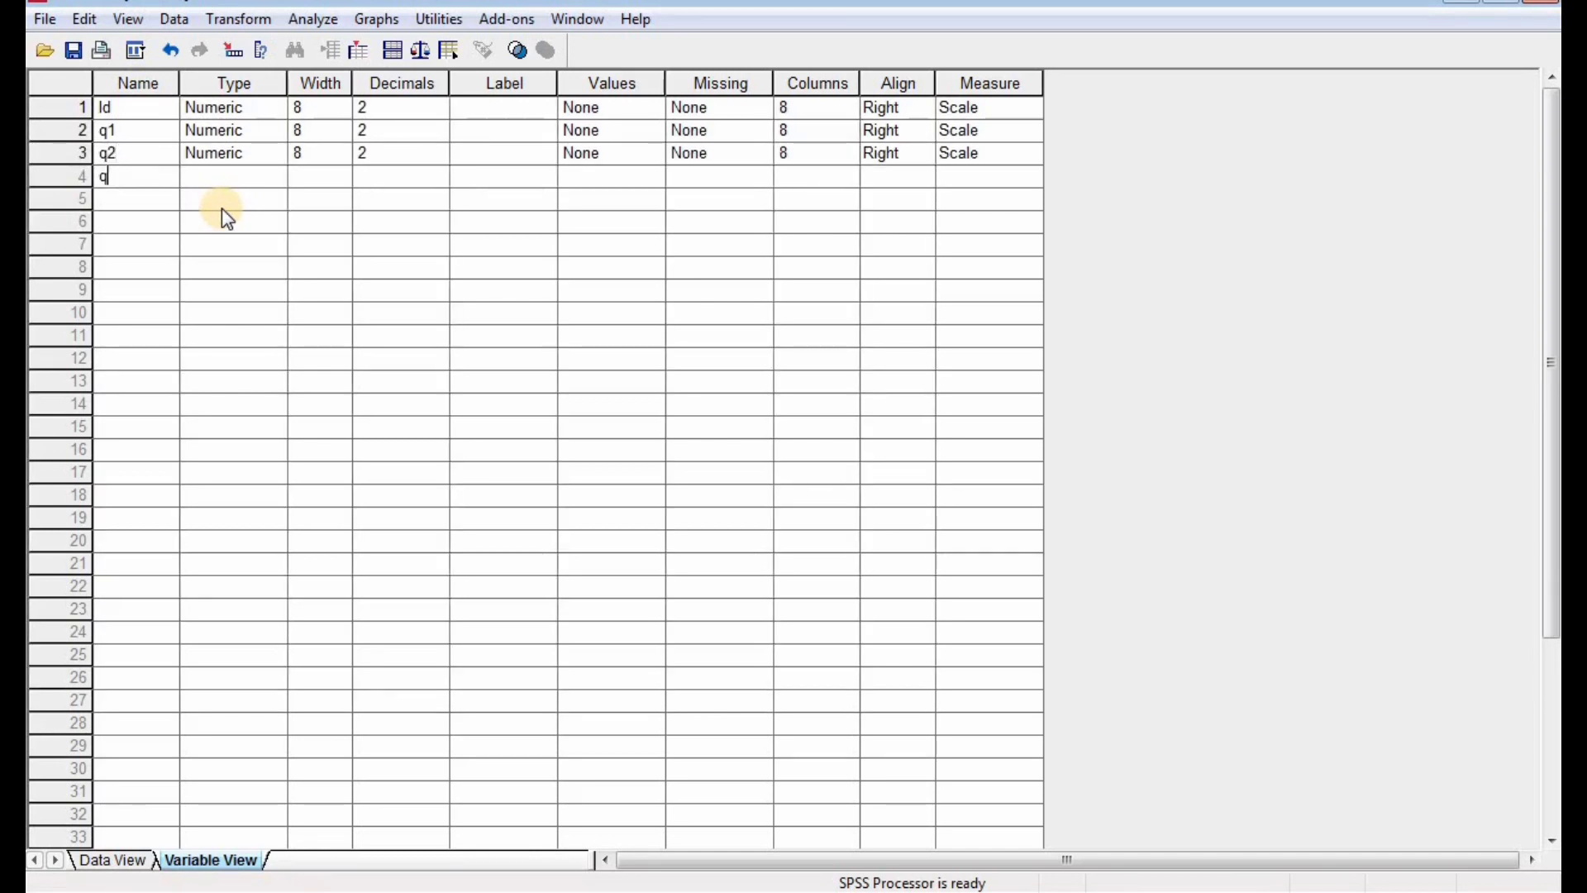
pyautogui.press('Return')
pyautogui.write('q4')
pyautogui.press('Return')
pyautogui.write('q5')
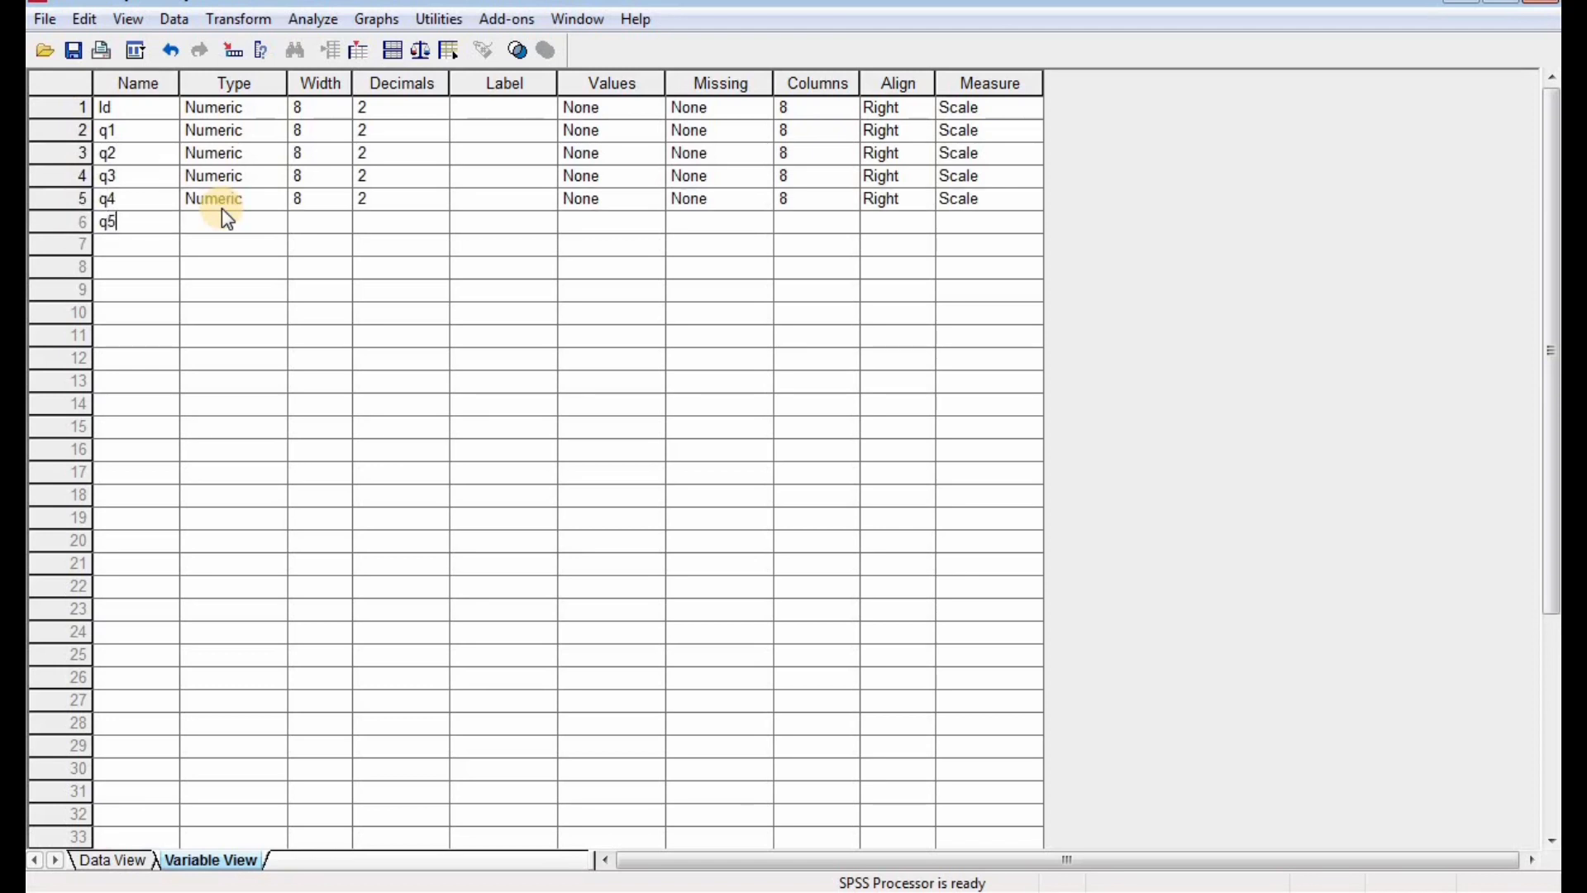
pyautogui.press('Return')
# Add the variables q6, q7, q8 and q9 in the rows below q5.
pyautogui.write('q6')
pyautogui.press('Return')
pyautogui.write('q7')
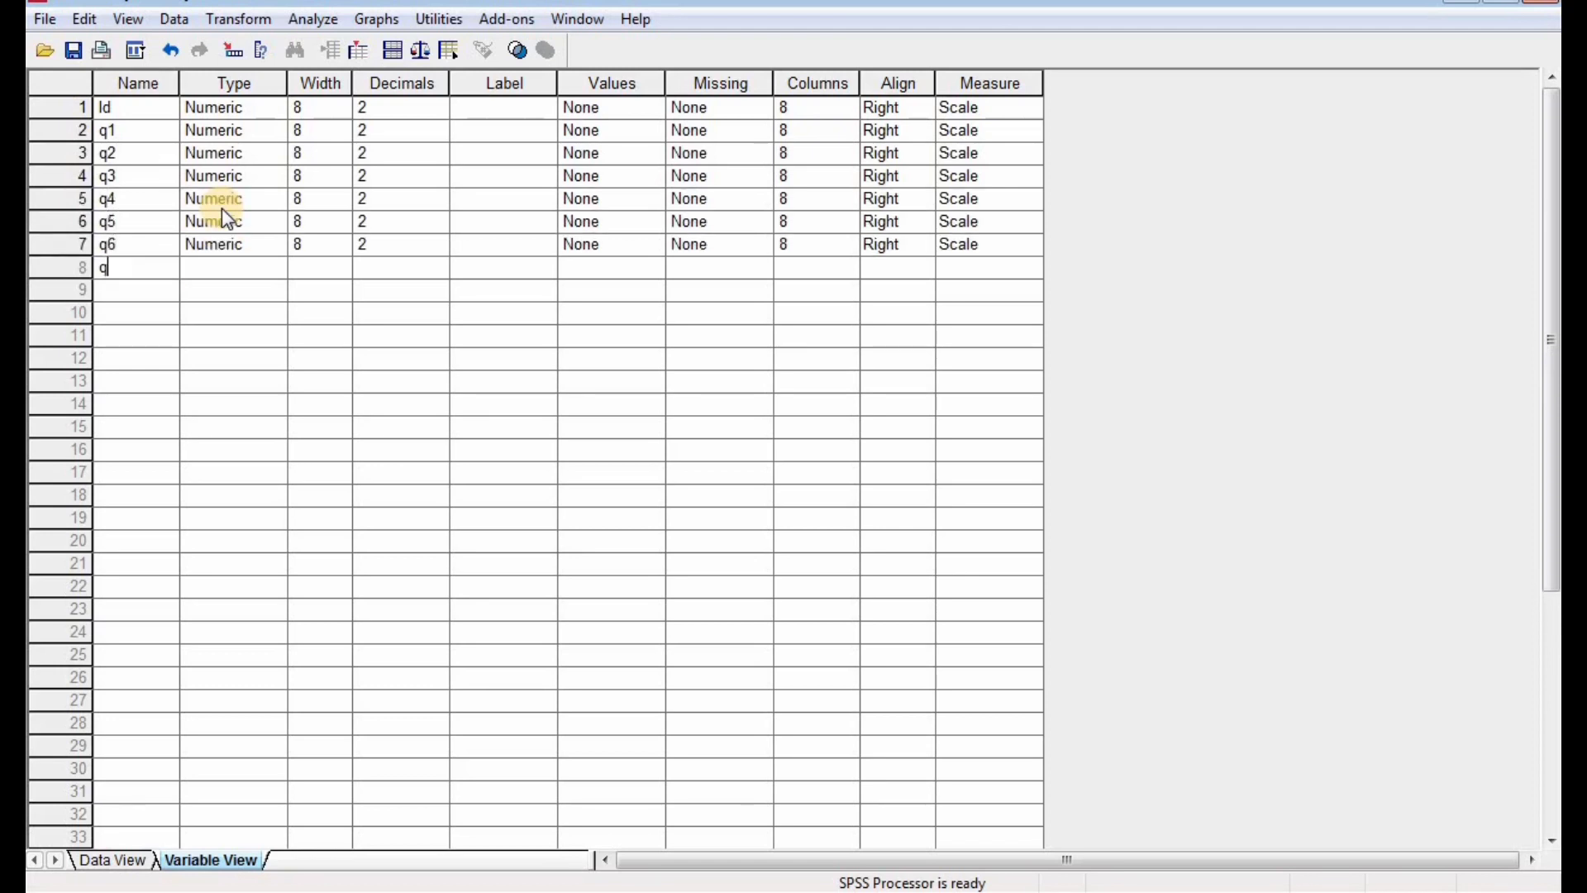
pyautogui.press('Return')
pyautogui.write('q8')
pyautogui.press('Return')
pyautogui.write('q')
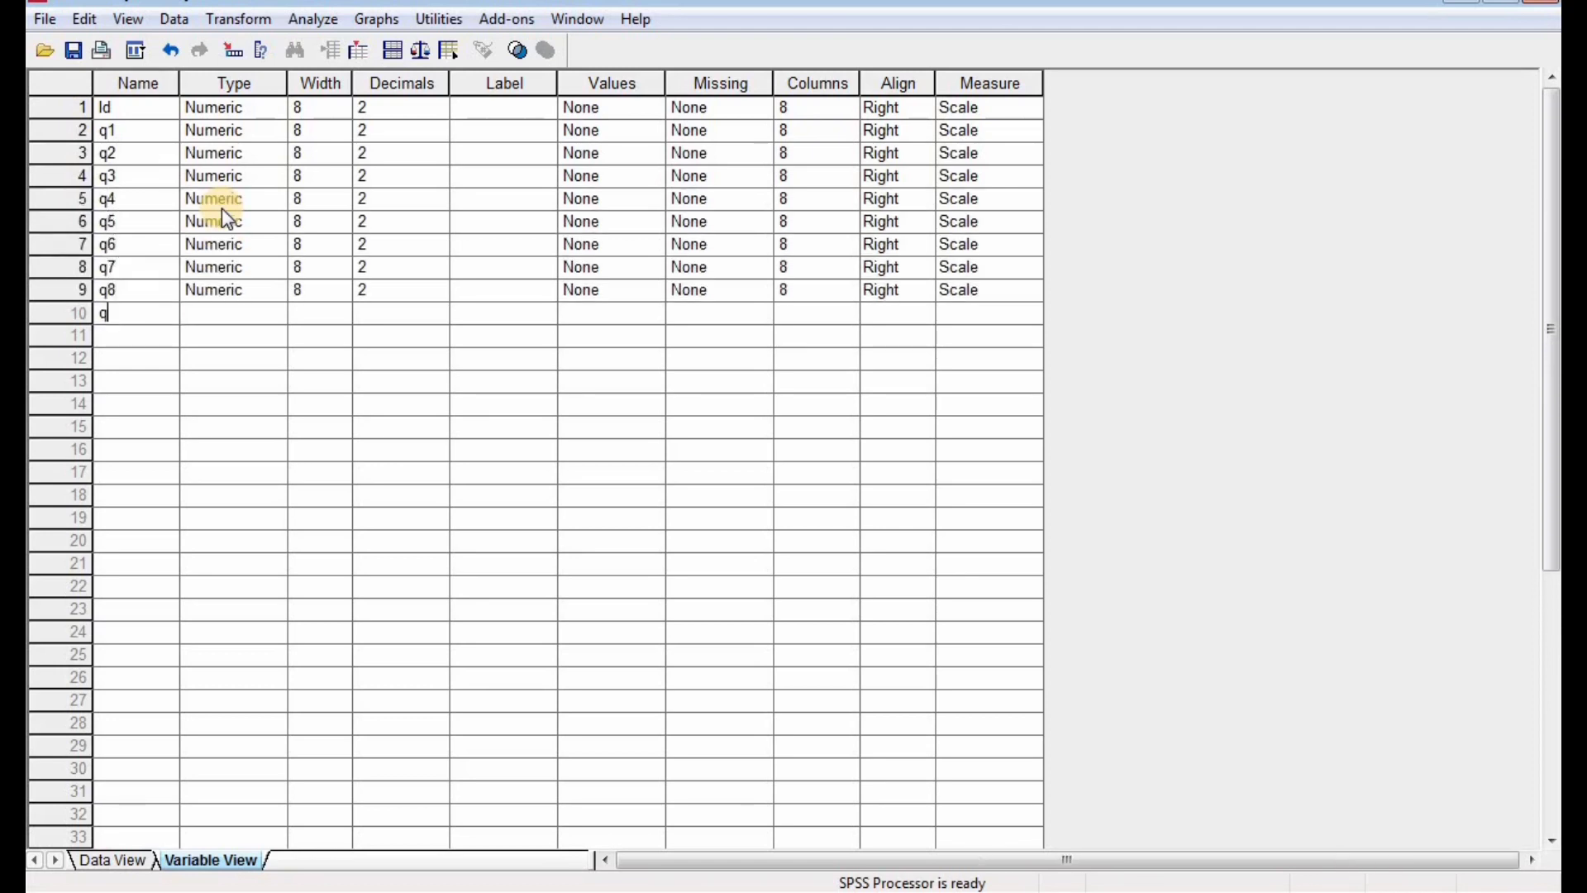
pyautogui.write('9')
pyautogui.press('Return')
# Add the variables q10, q11 and q12 in the rows below q9.
pyautogui.write('q10')
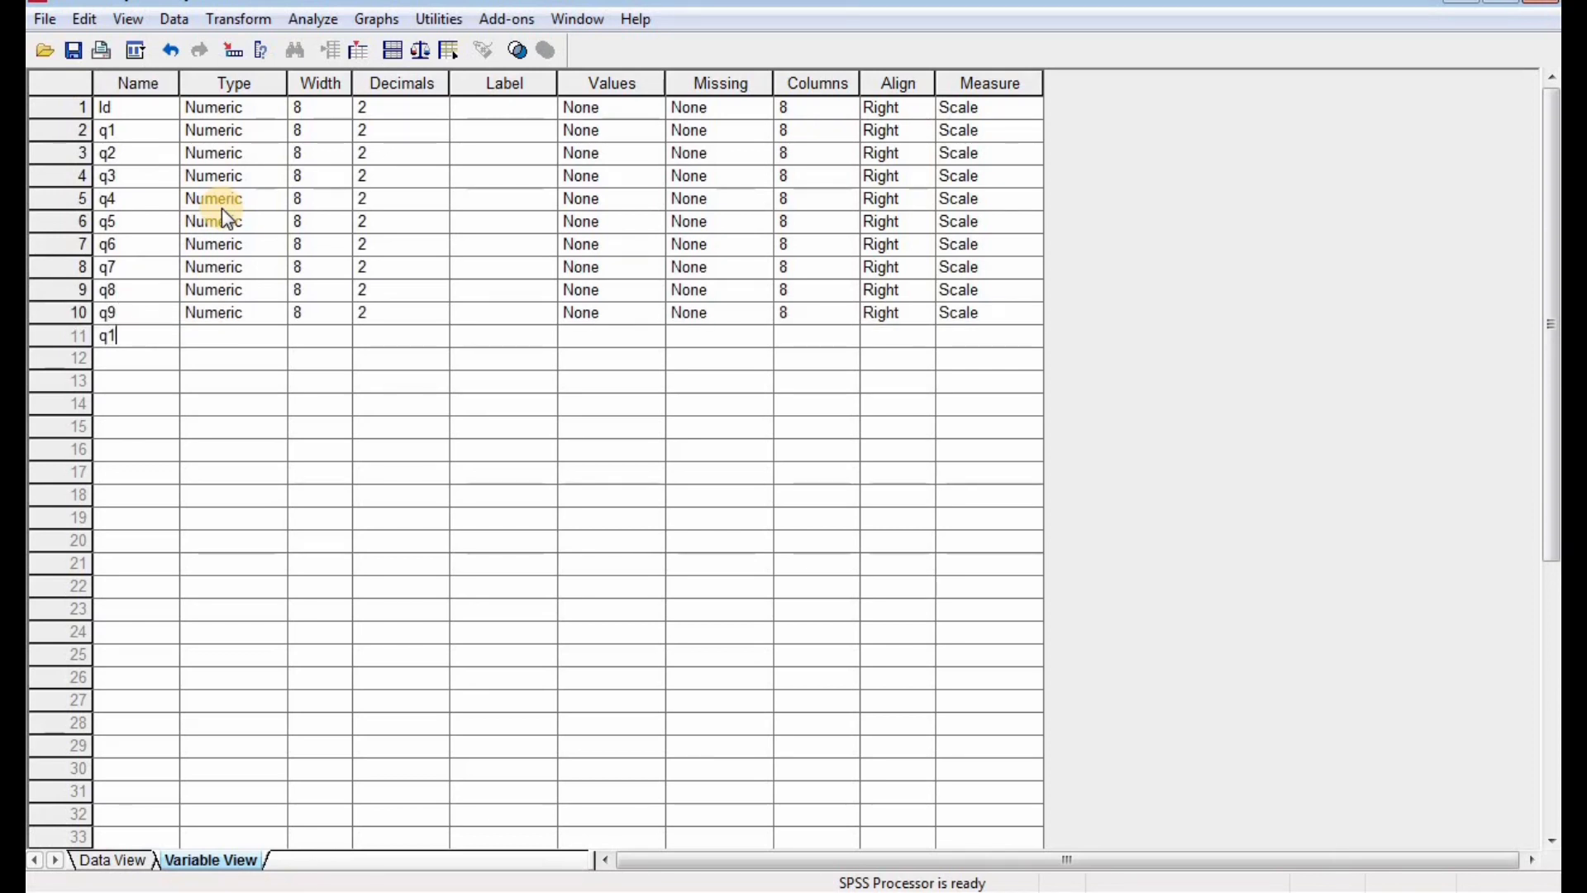
pyautogui.press('Return')
pyautogui.write('q11')
pyautogui.press('Return')
pyautogui.write('q12')
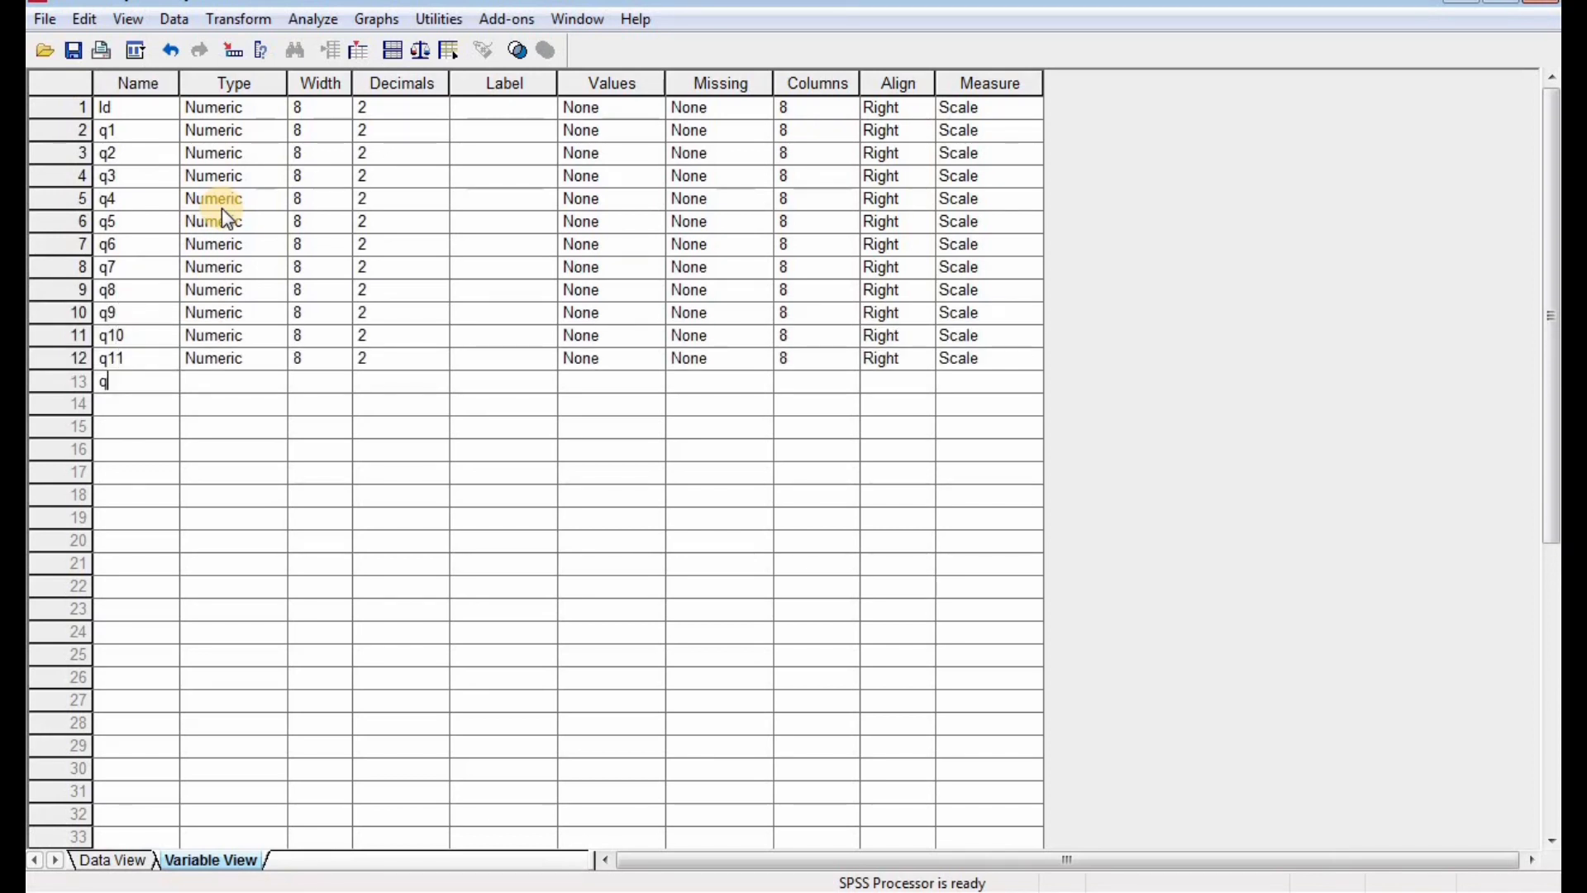
pyautogui.press('Return')
# Add the variables q13, q14 and q15 in the rows below q12.
pyautogui.write('q13')
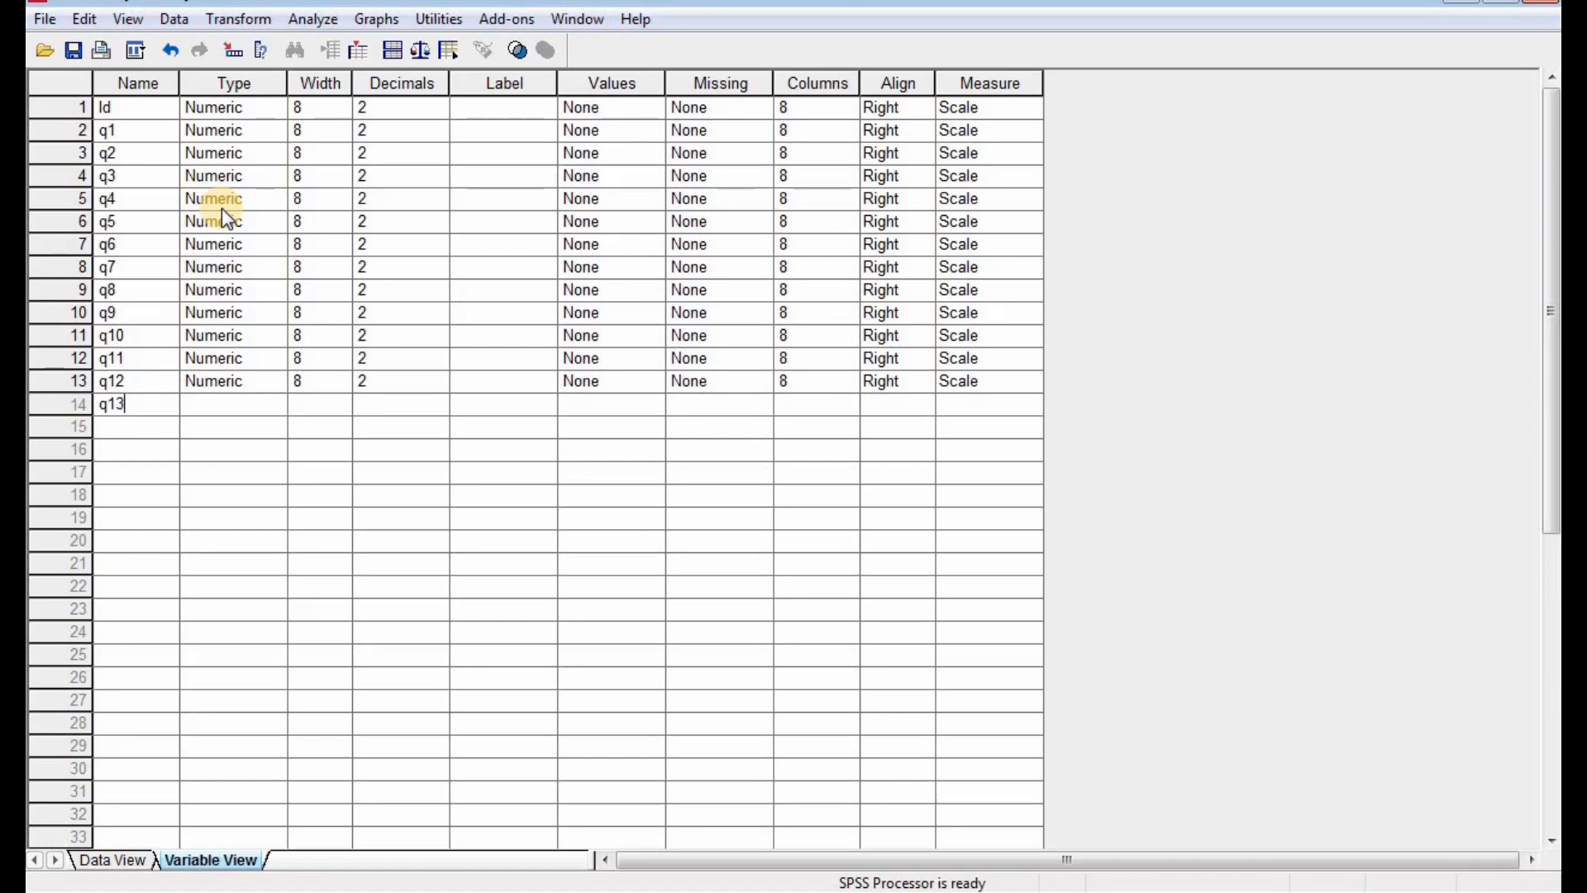
pyautogui.press('Return')
pyautogui.write('q14')
pyautogui.press('Return')
pyautogui.write('q14')
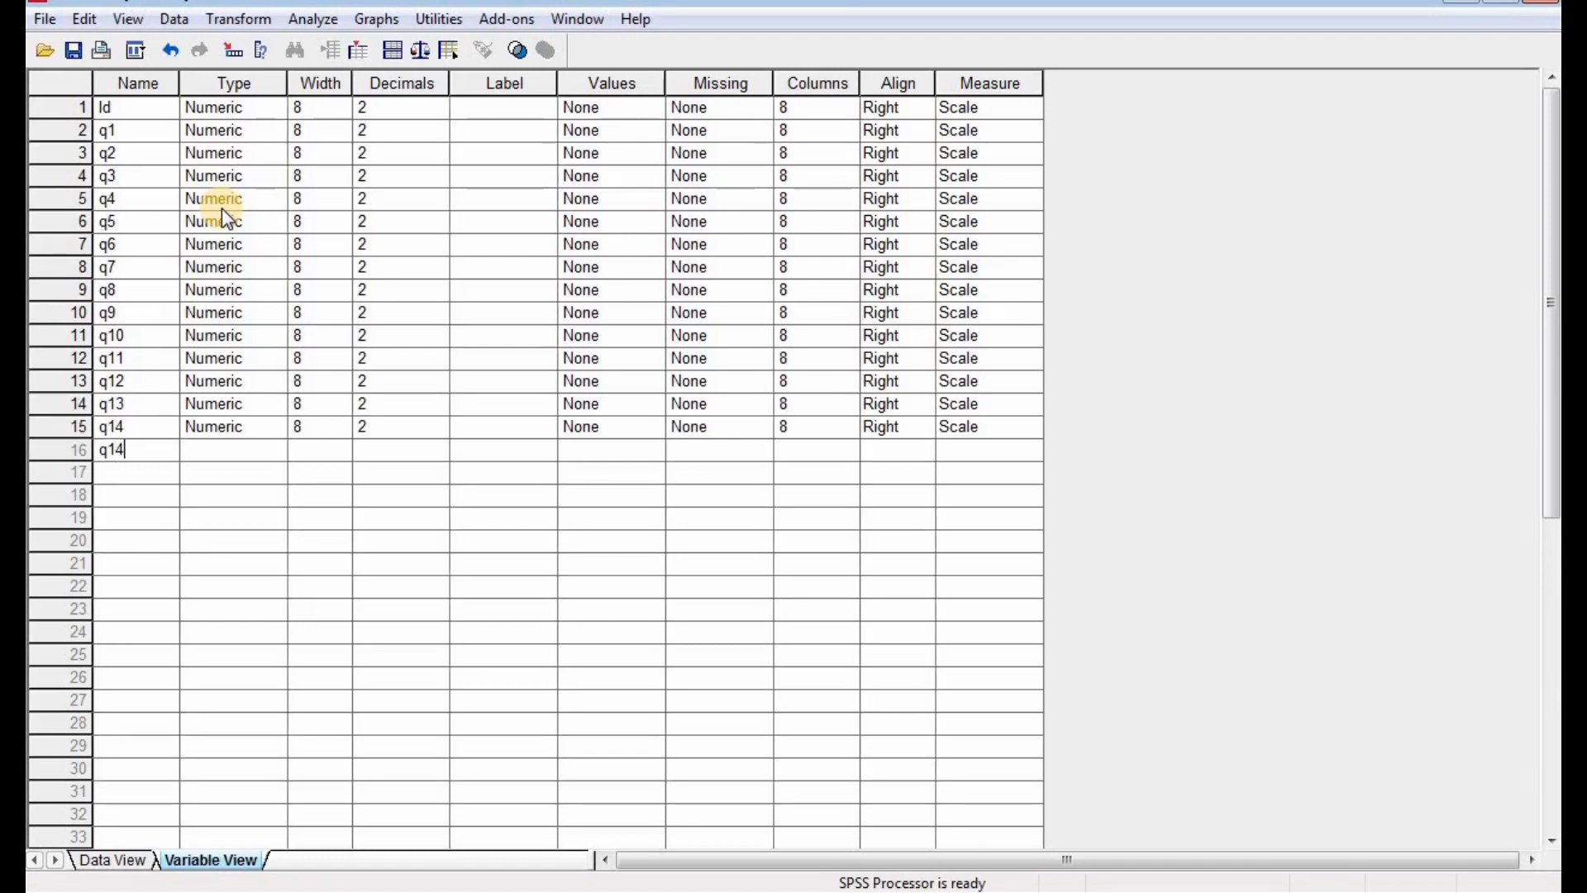
pyautogui.press('BackSpace')
pyautogui.press('BackSpace')
pyautogui.write('15')
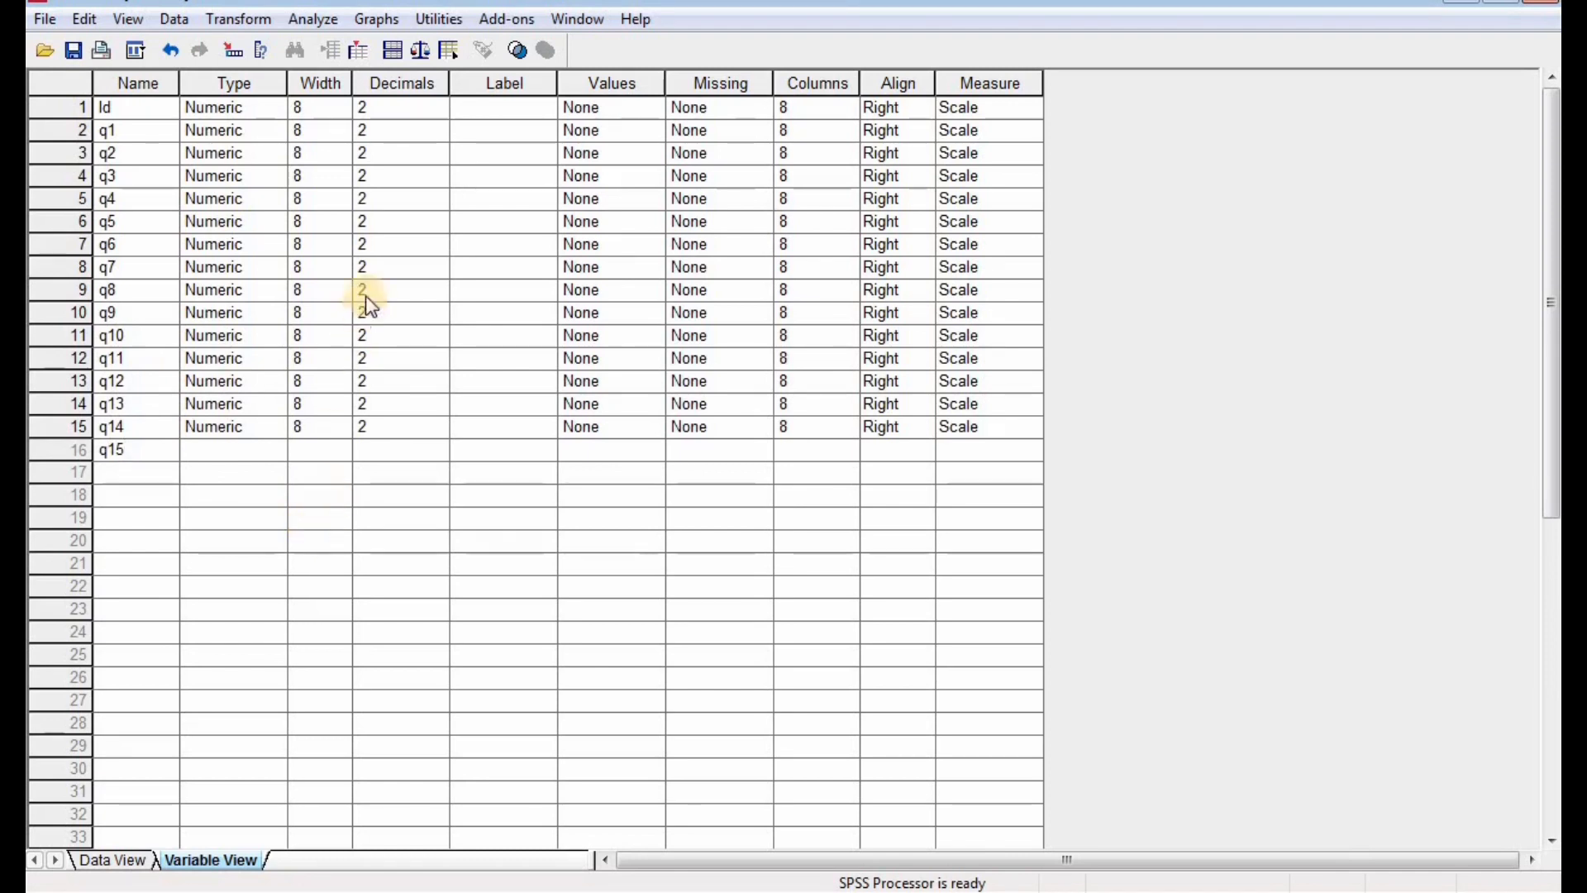
# Set the decimals of the Id variable to 0.
pyautogui.click(432, 119)
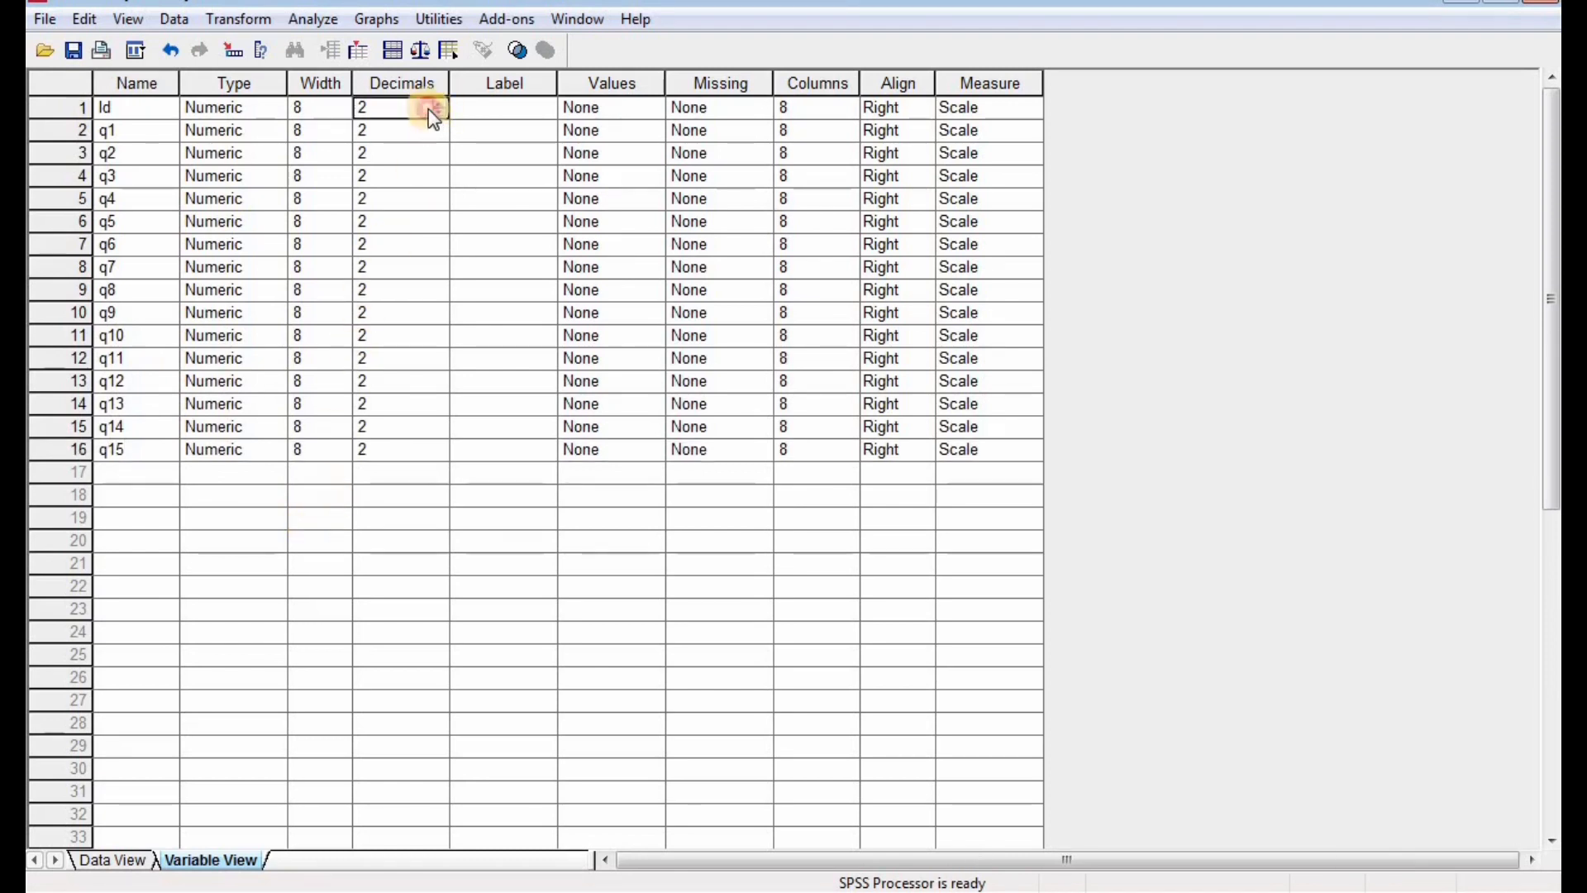
pyautogui.click(438, 114)
pyautogui.click(439, 114)
# Copy the Id variable's decimals setting of 0 to all variables from q1 to q15.
pyautogui.click(395, 136)
pyautogui.click(399, 107)
pyautogui.rightClick(403, 116)
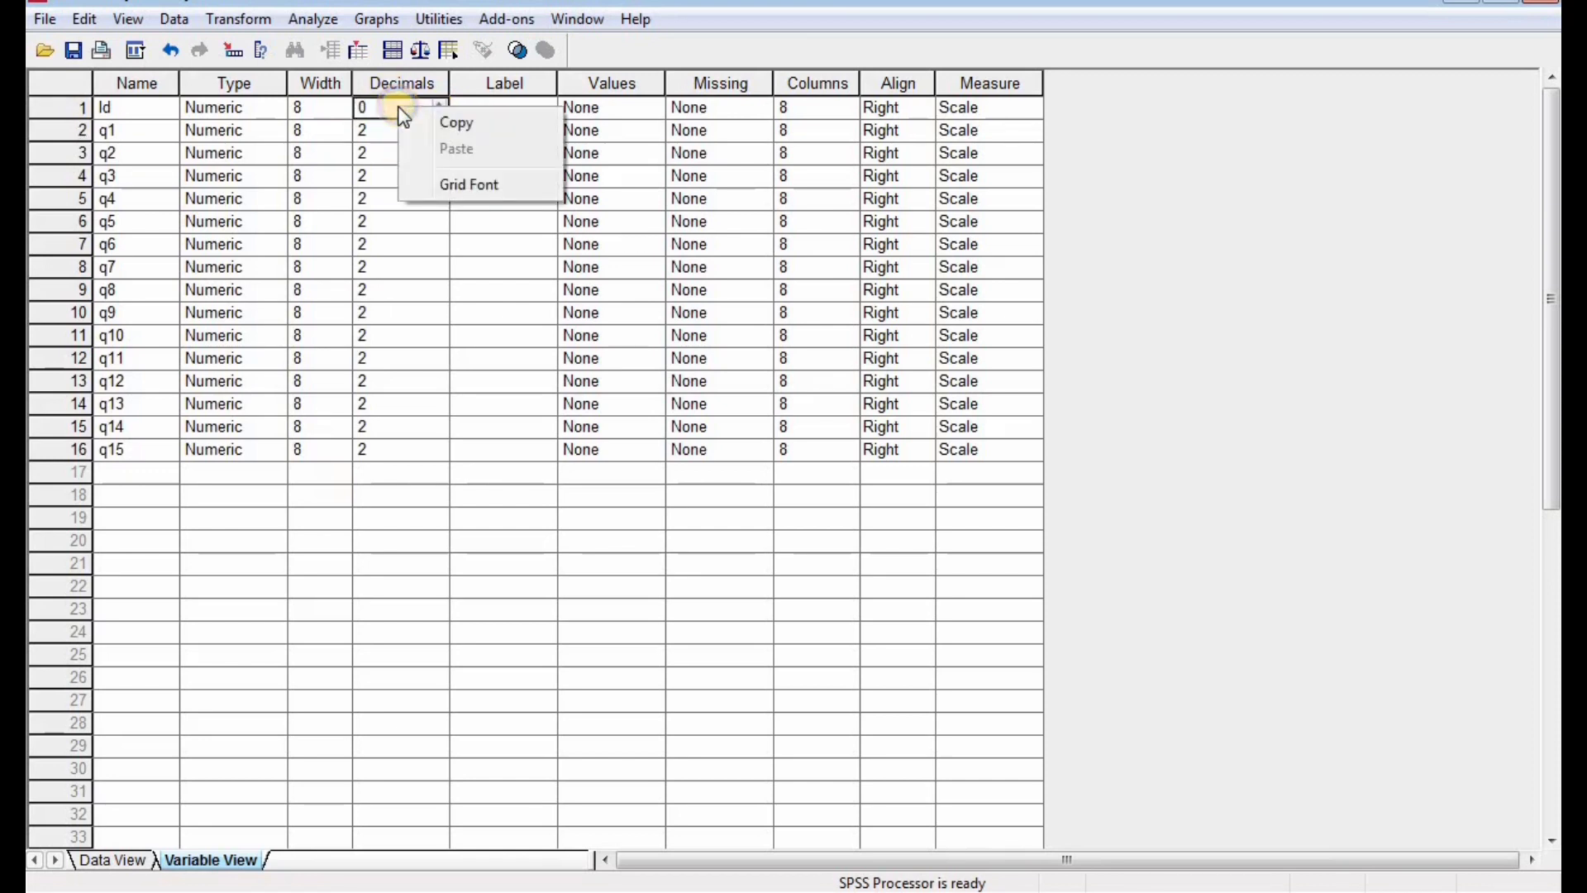
pyautogui.click(438, 124)
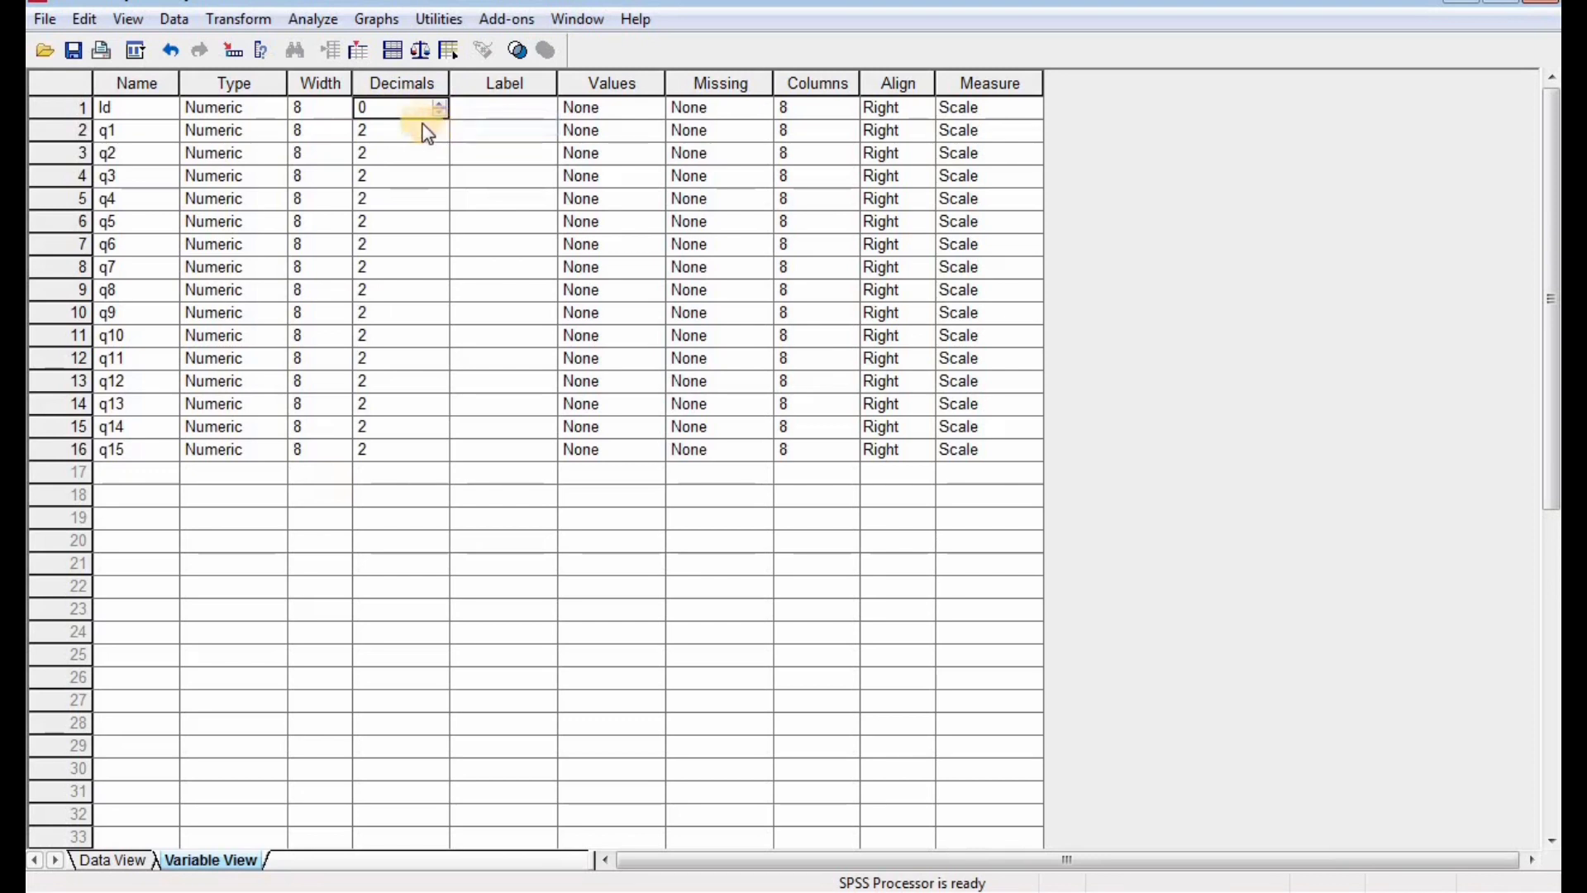
pyautogui.moveTo(418, 130); pyautogui.dragTo(406, 459)
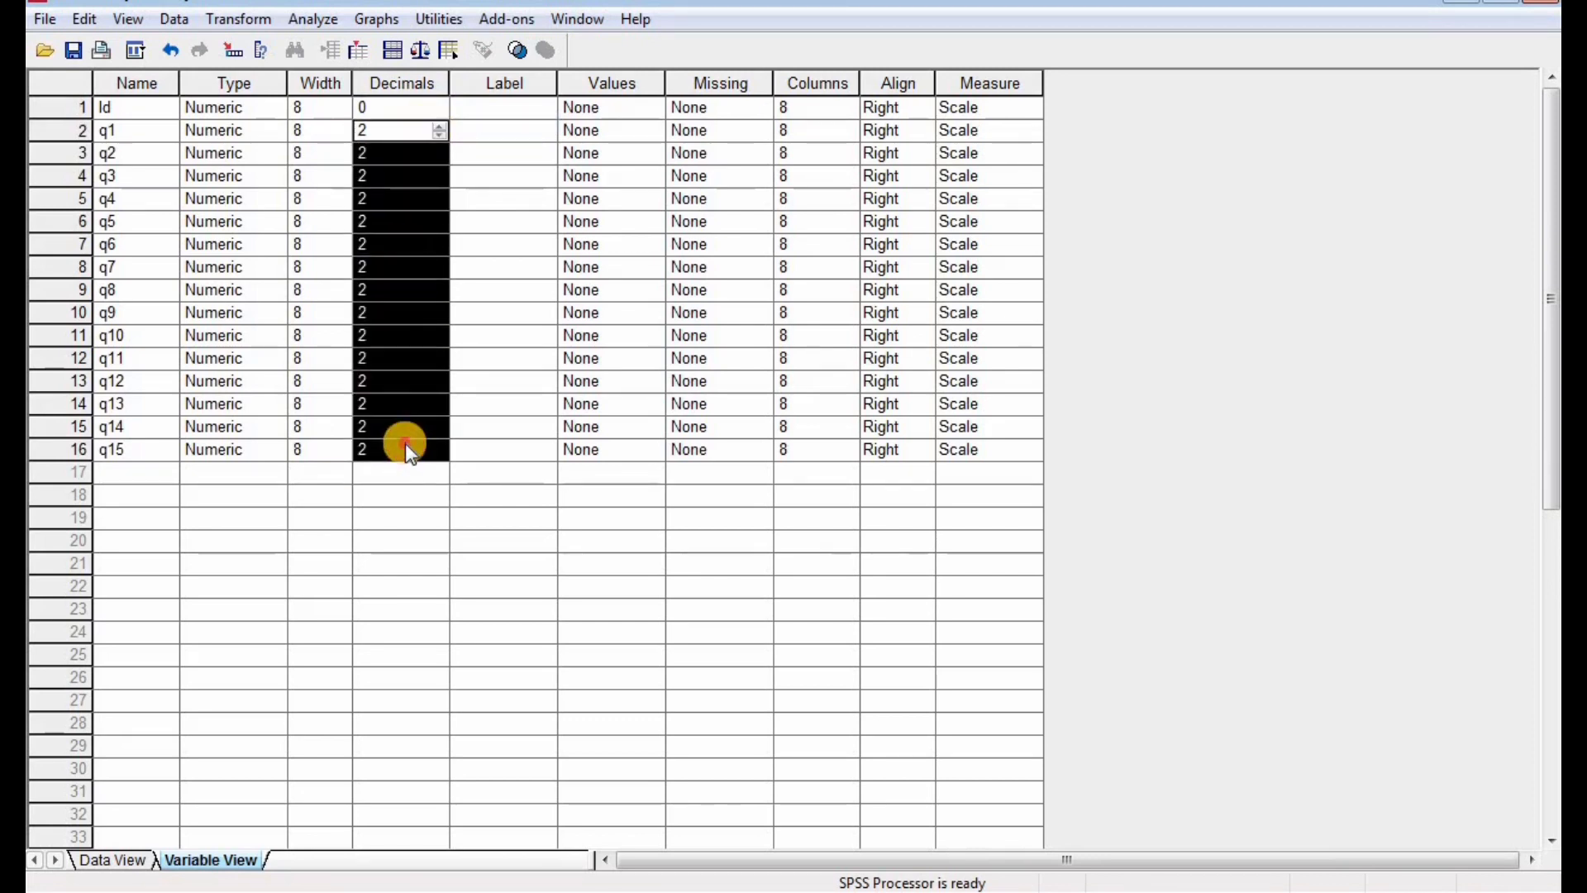
pyautogui.hotkey('ctrl', 'v')
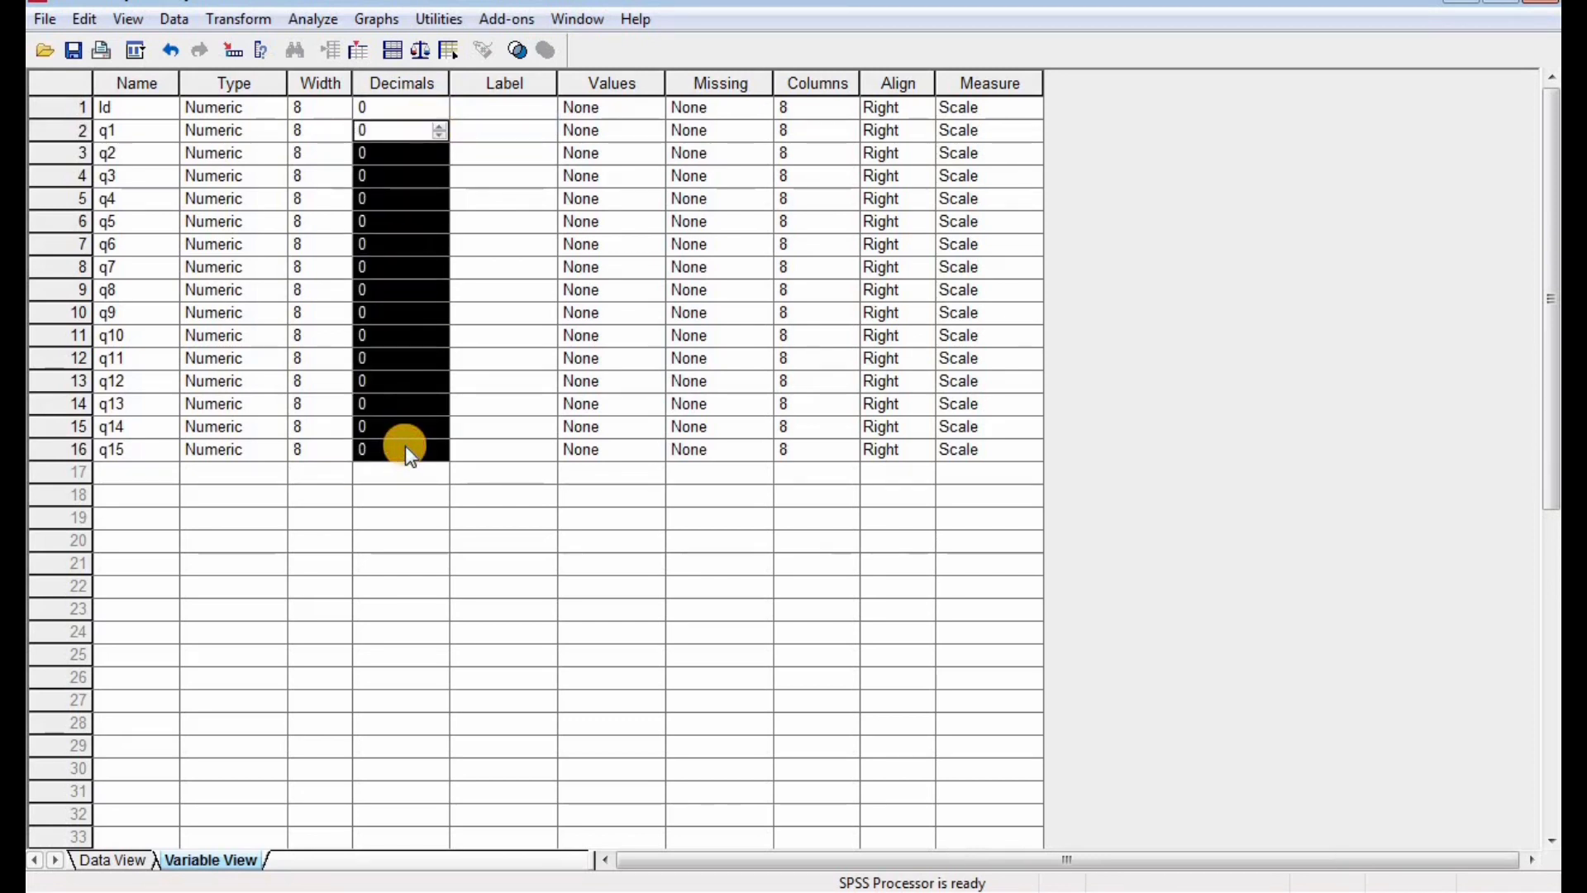
pyautogui.click(529, 518)
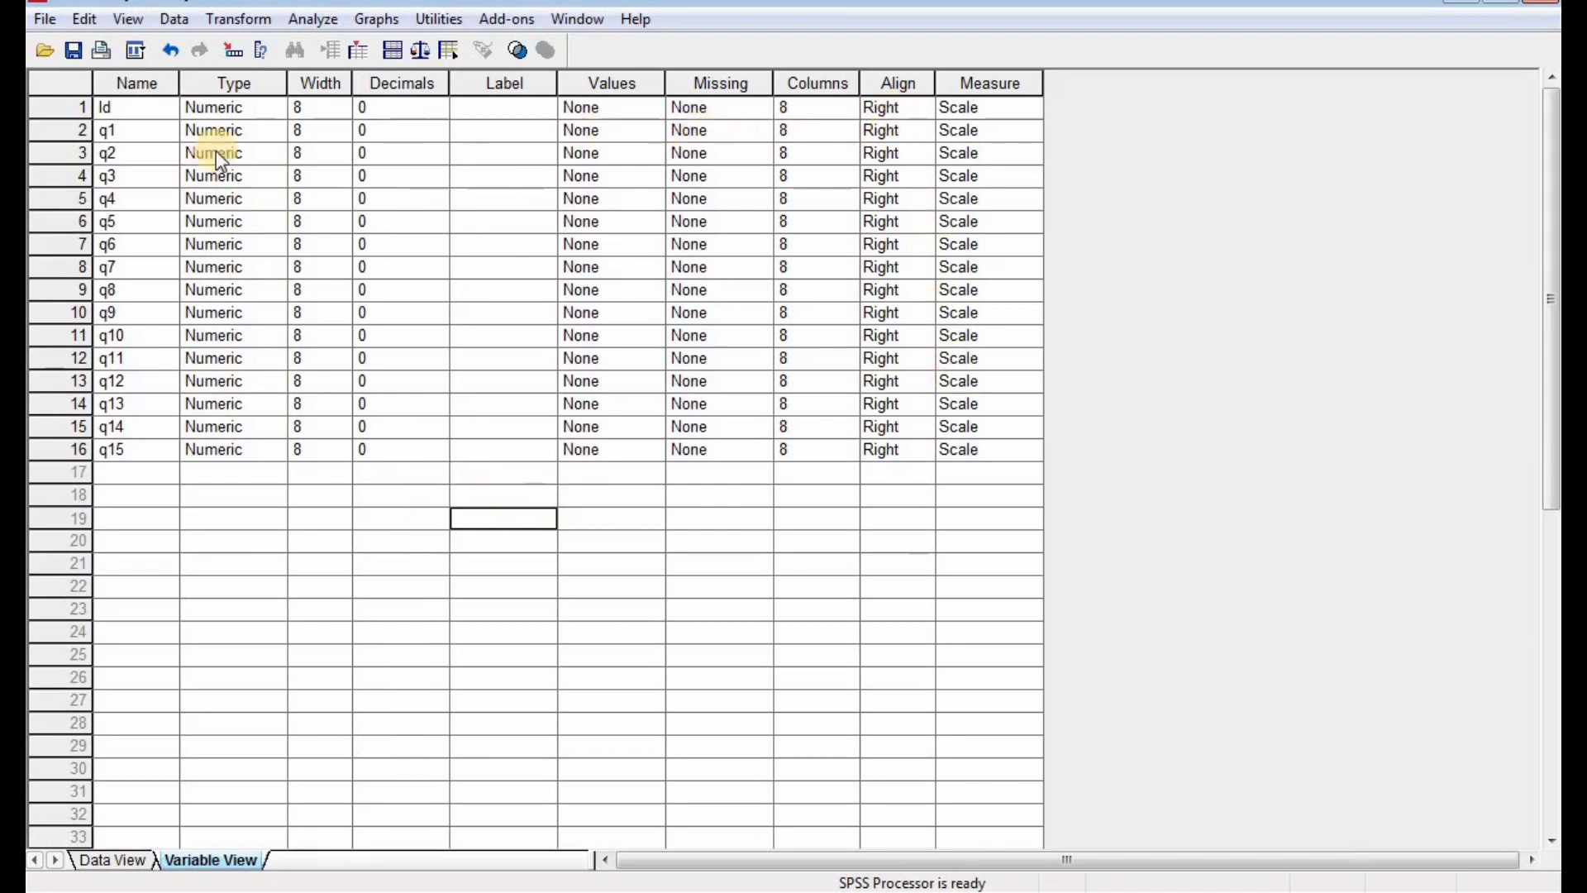
# Set the alignment of the Id variable to Center.
pyautogui.click(325, 424)
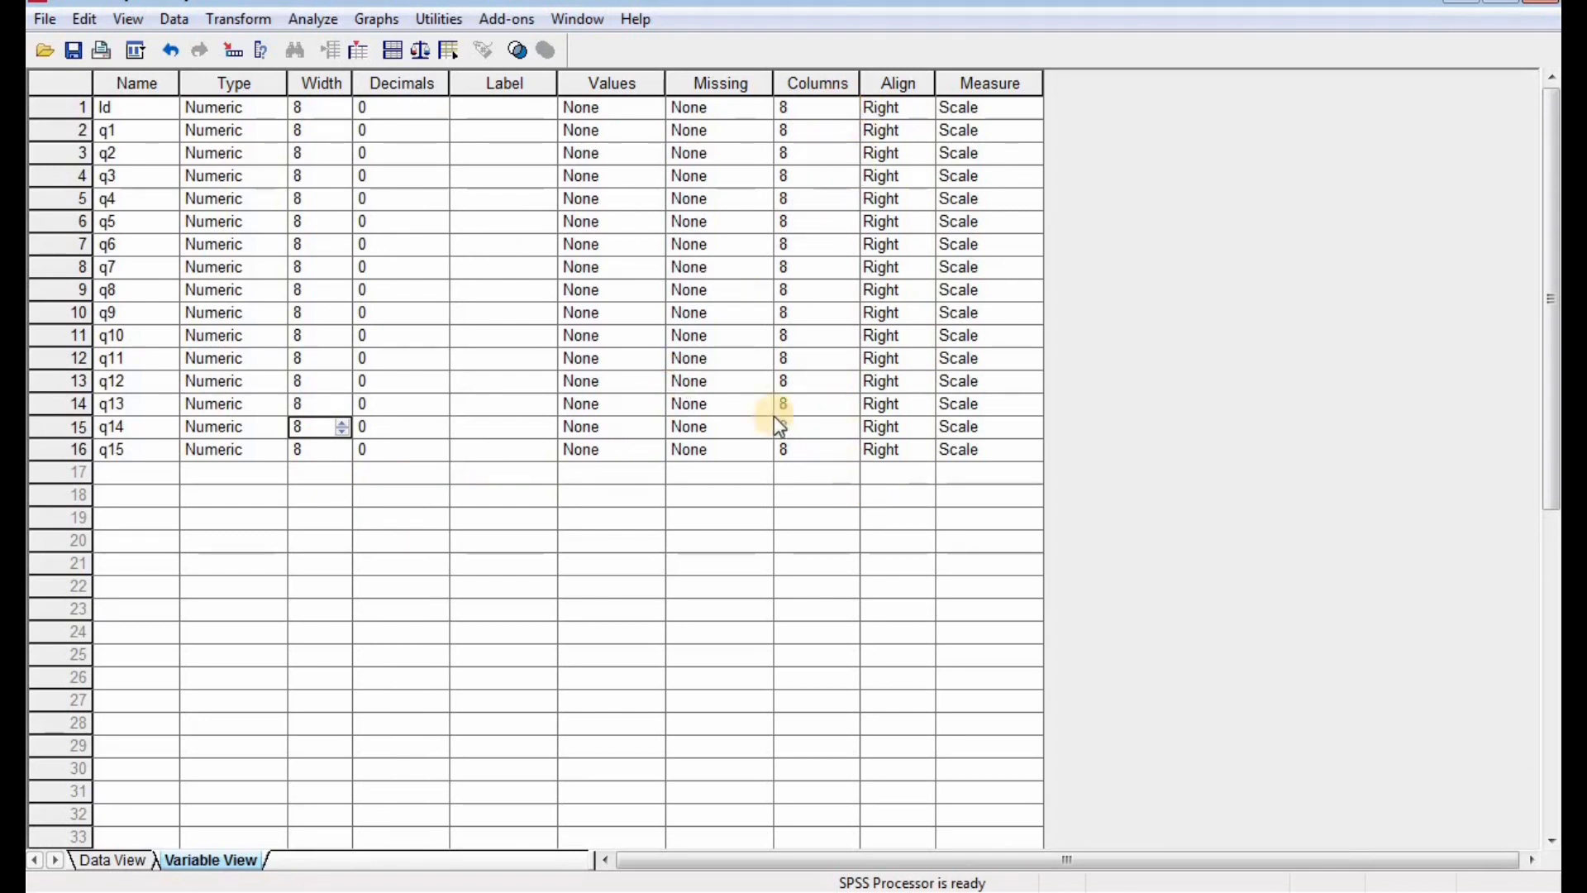
pyautogui.click(922, 109)
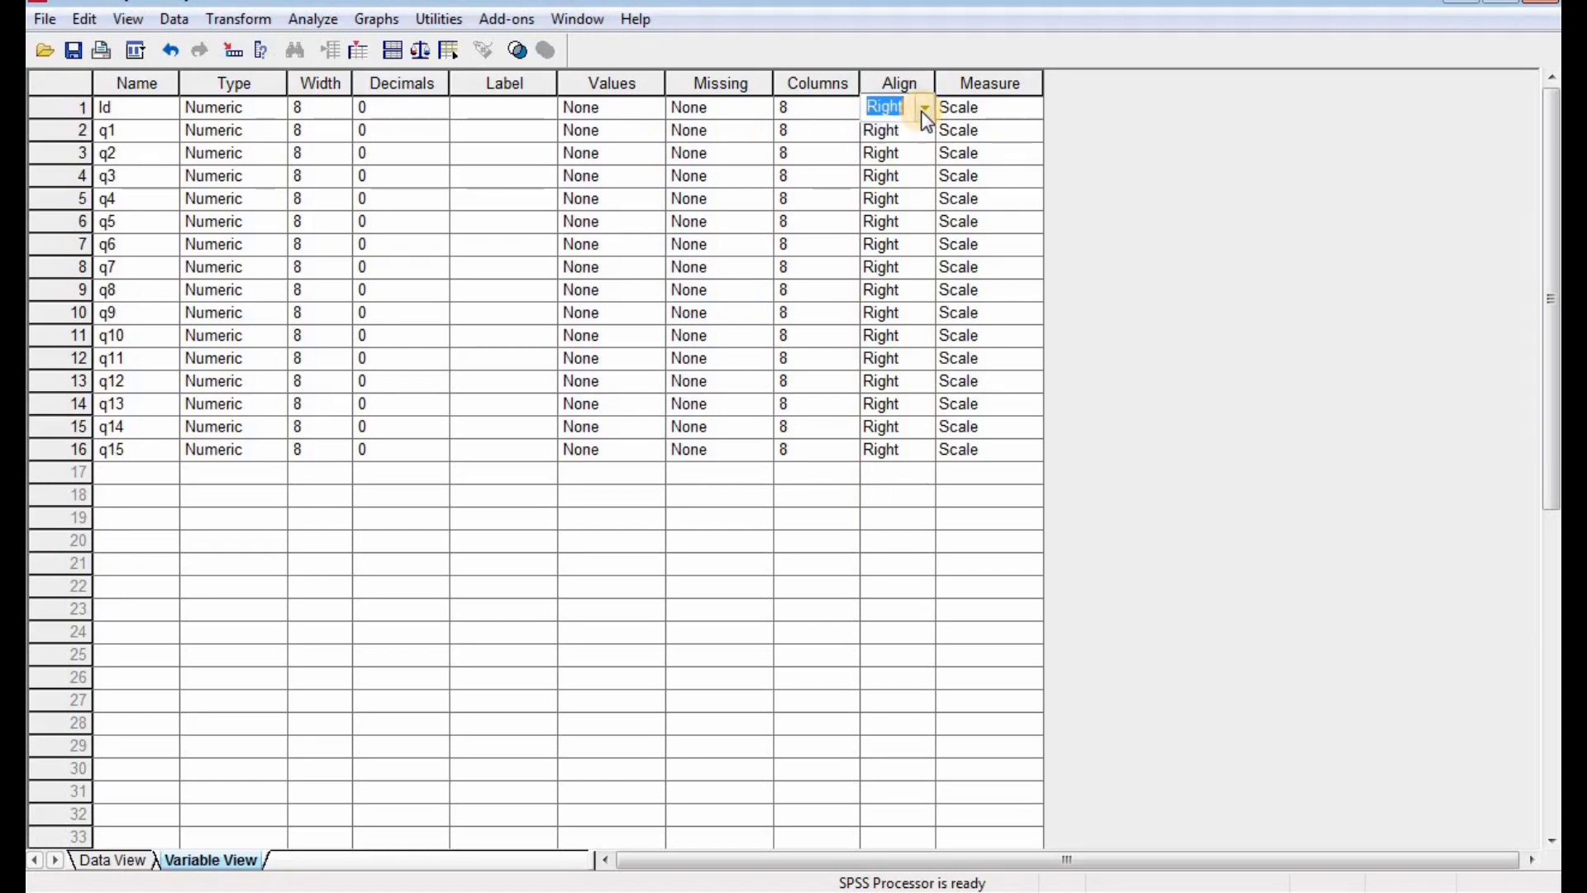
pyautogui.click(923, 109)
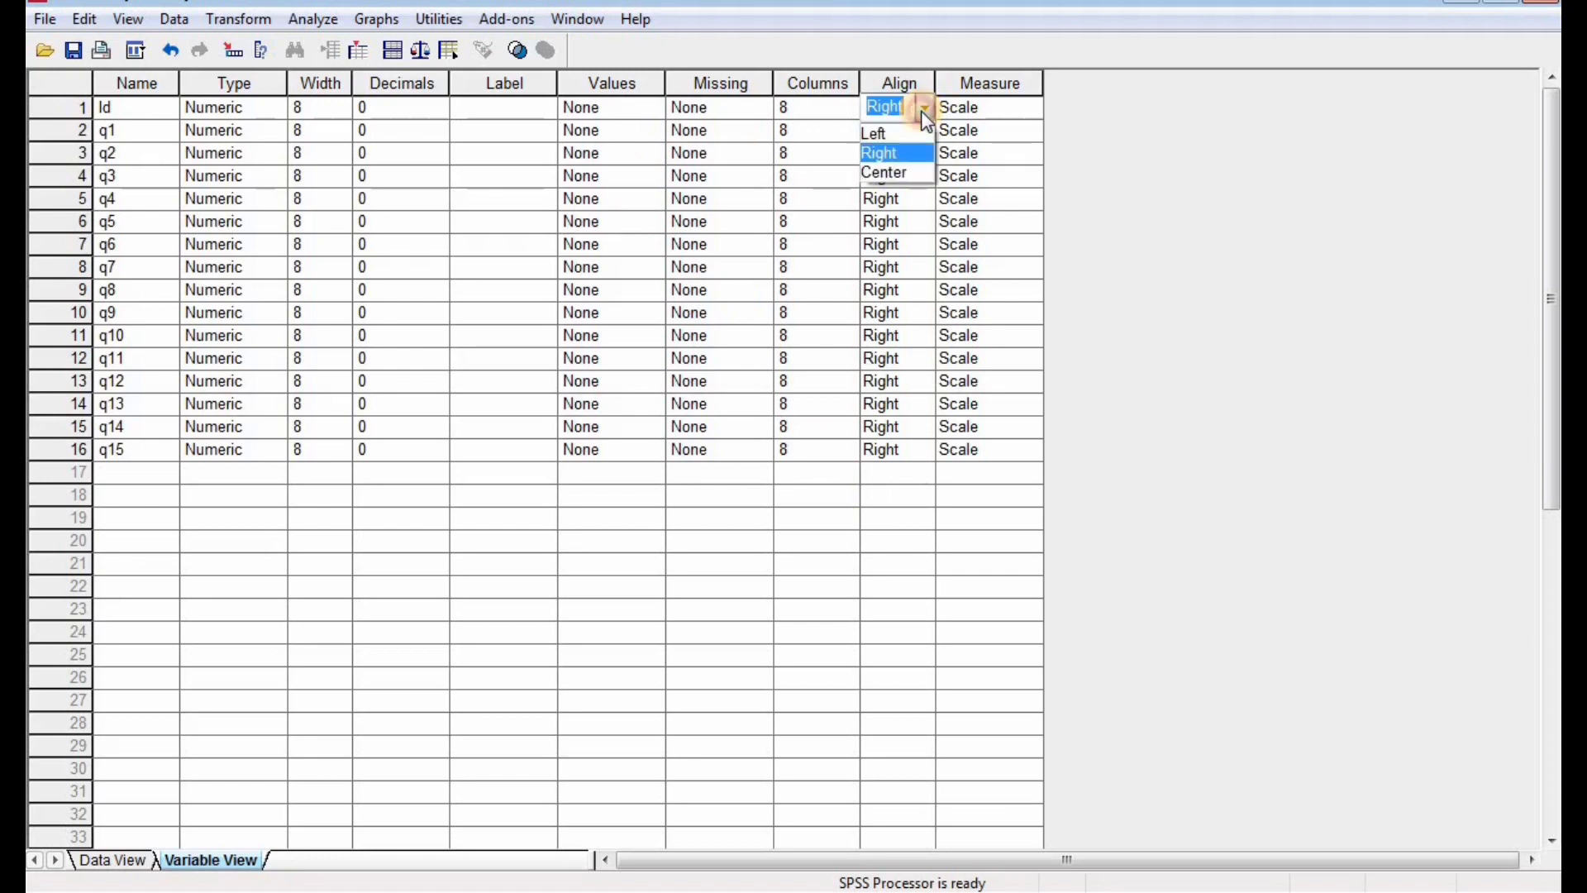
pyautogui.click(890, 175)
pyautogui.click(830, 162)
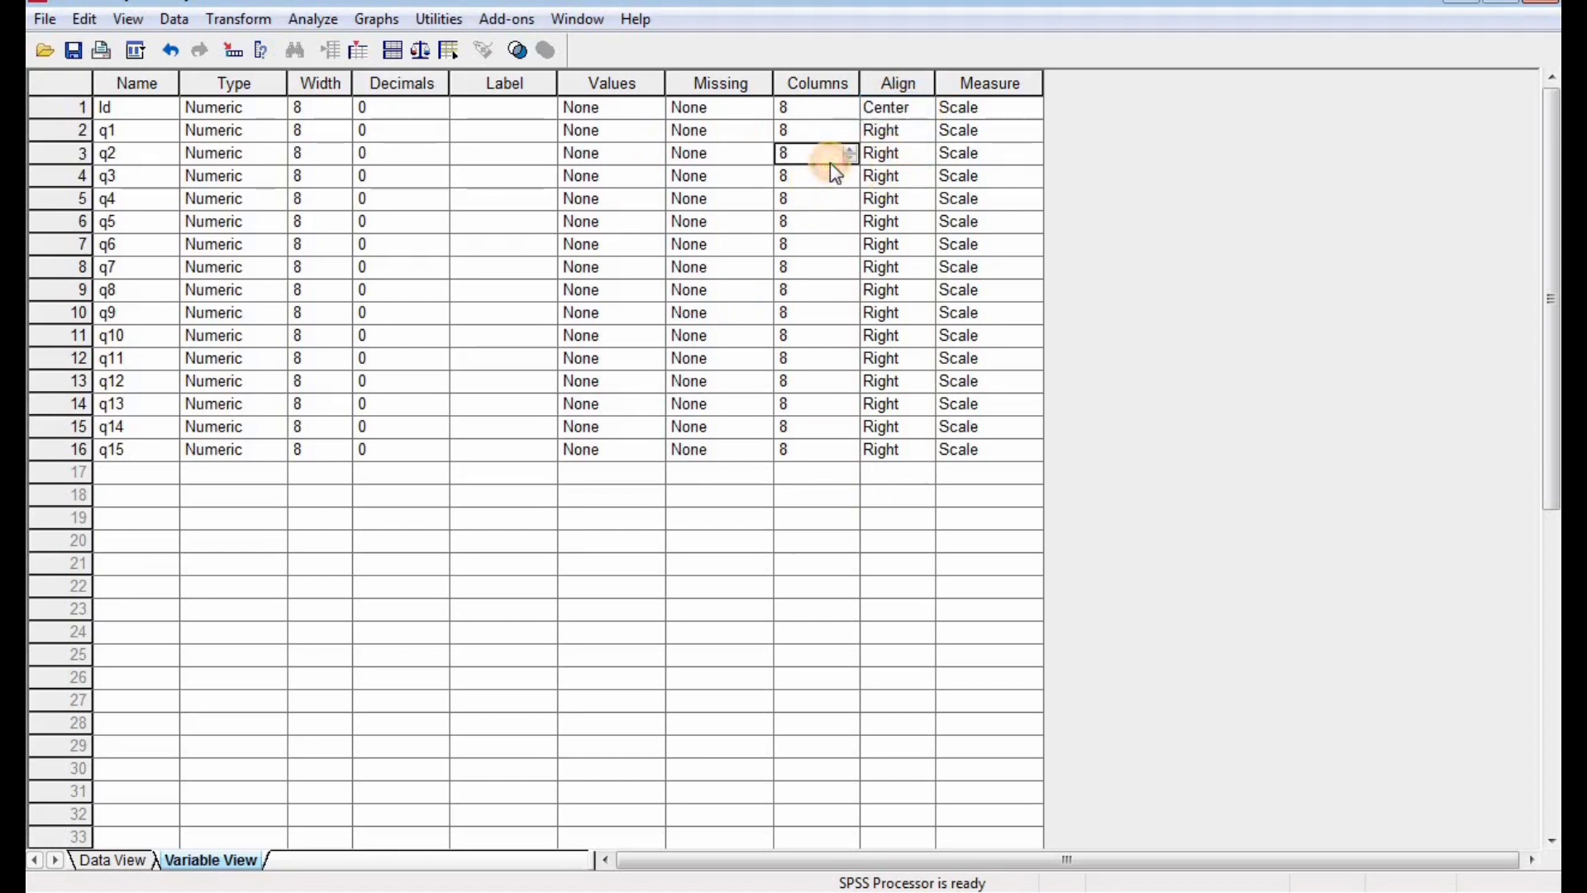
# Copy the Id variable's Center alignment to all variables from q1 to q15.
pyautogui.click(888, 108)
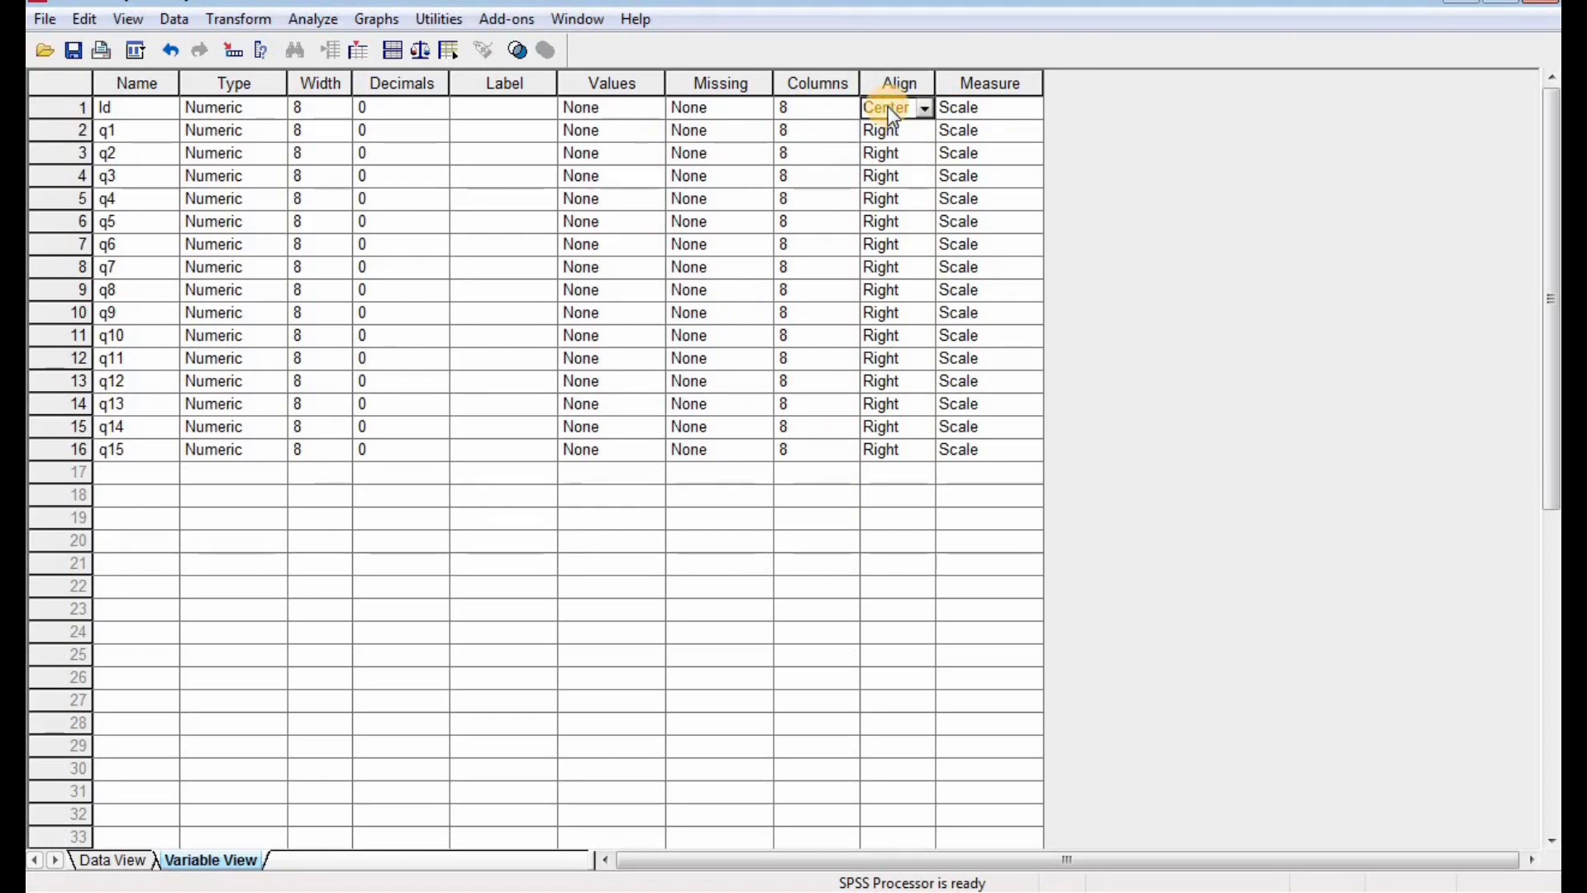
pyautogui.moveTo(906, 130); pyautogui.dragTo(911, 443)
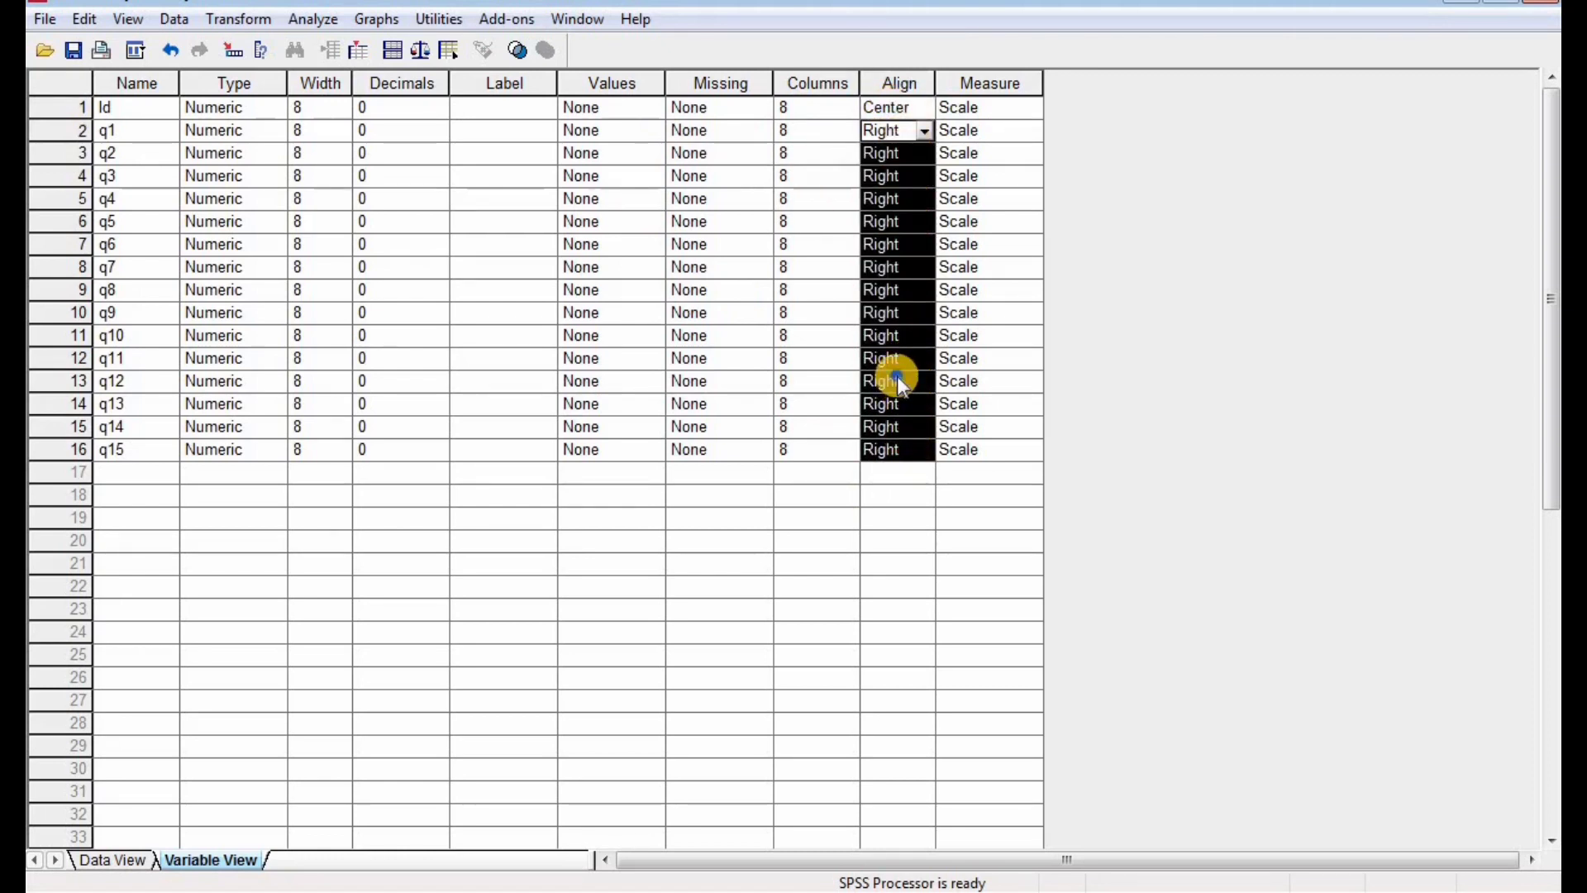
pyautogui.rightClick(897, 376)
pyautogui.click(943, 418)
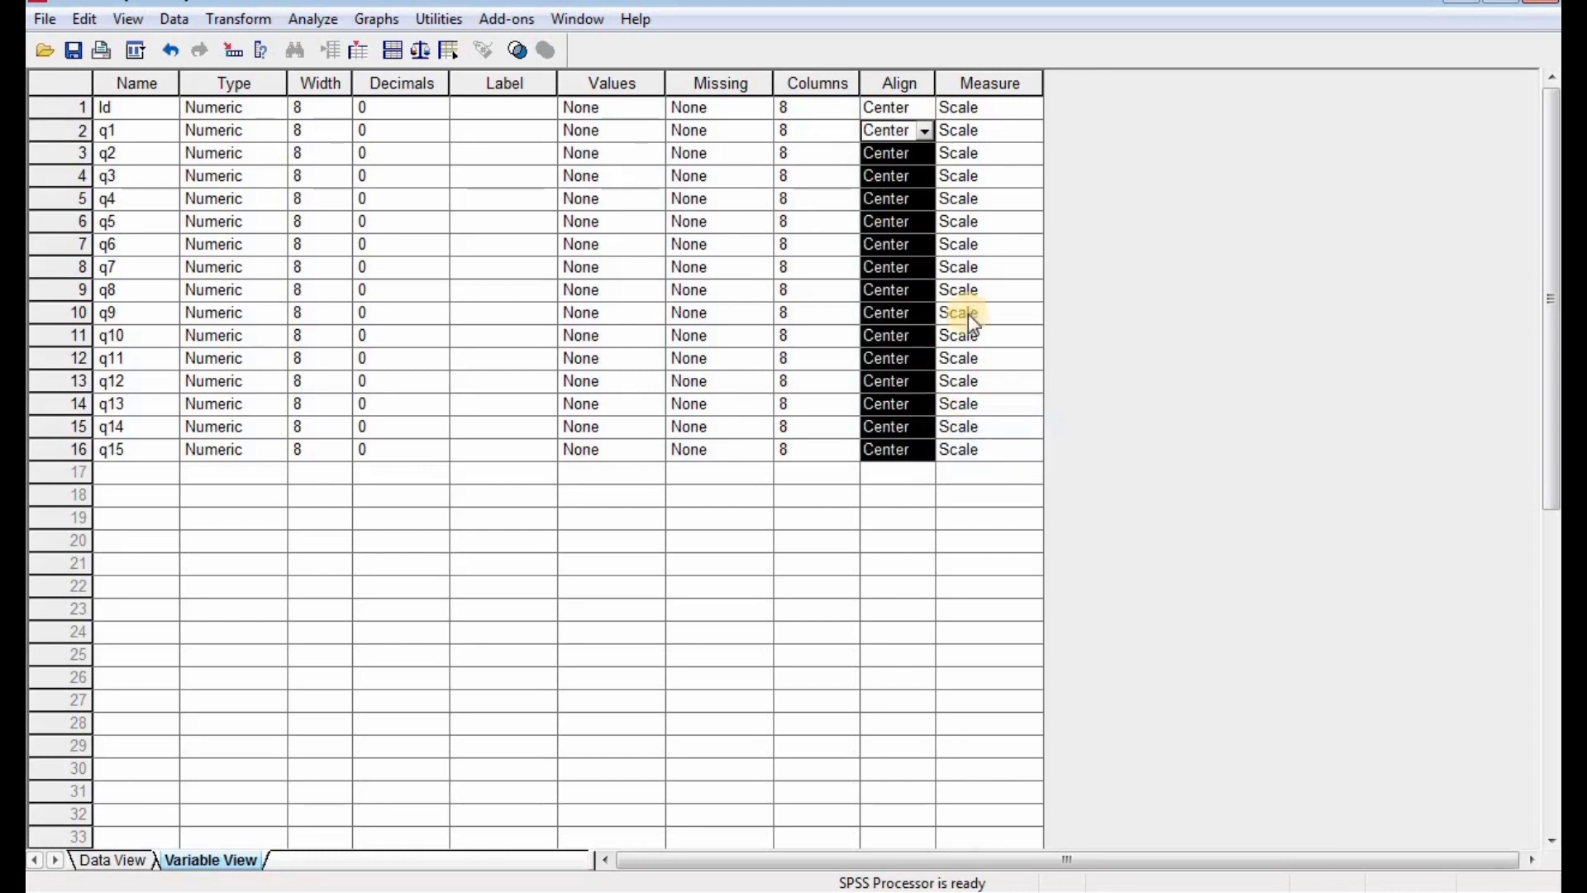
# Check the finished variable definitions and switch to the data grid for the Id and q1 to q15 columns.
pyautogui.click(991, 111)
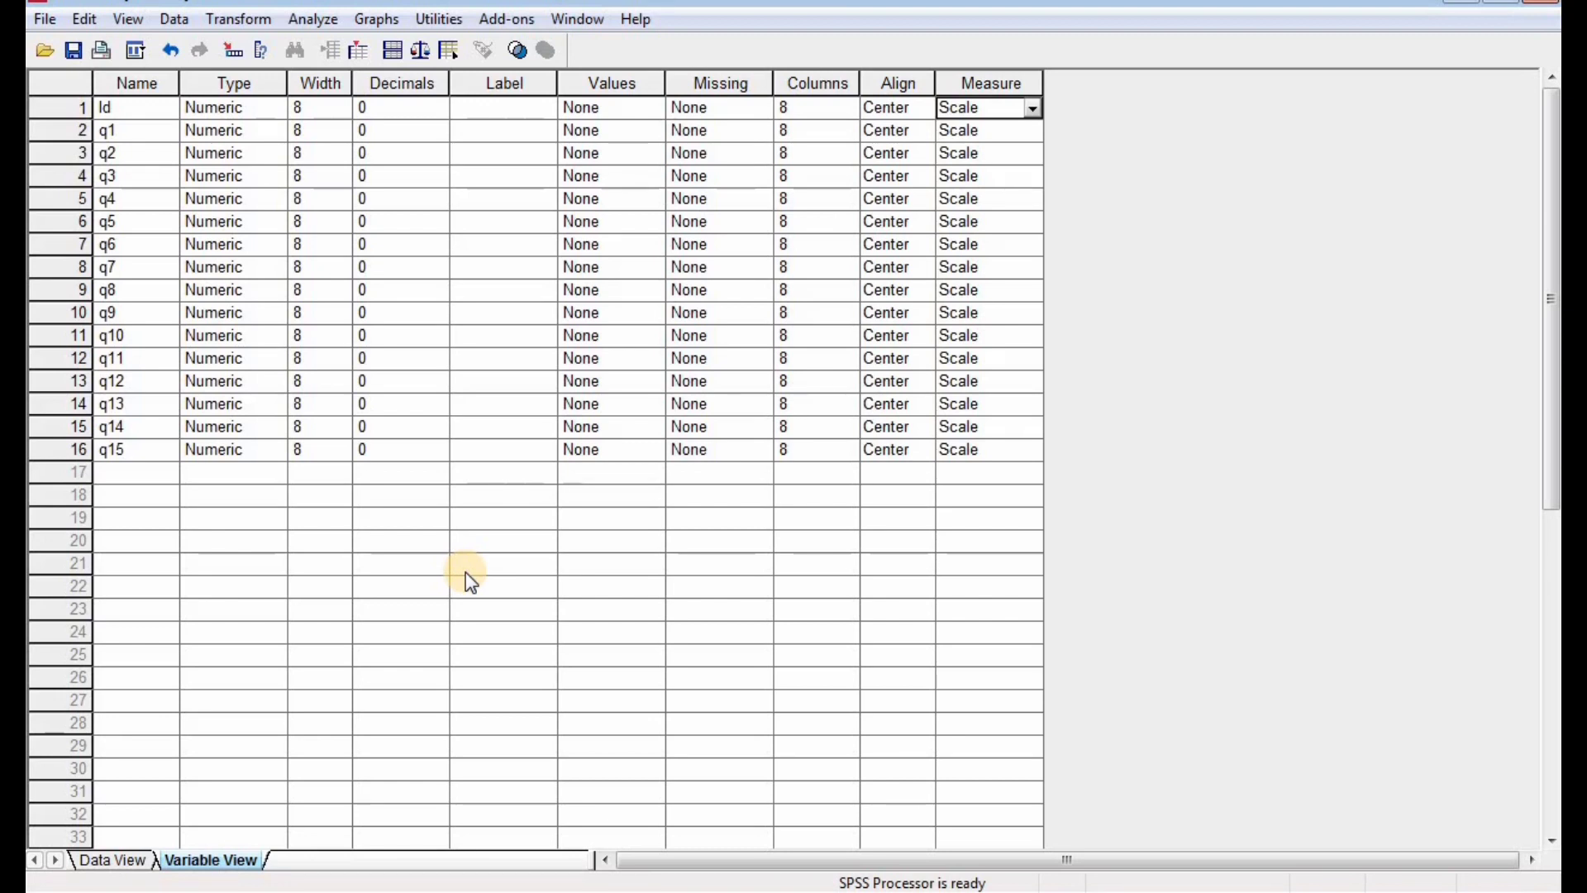
pyautogui.scroll(-4, 414, 618)
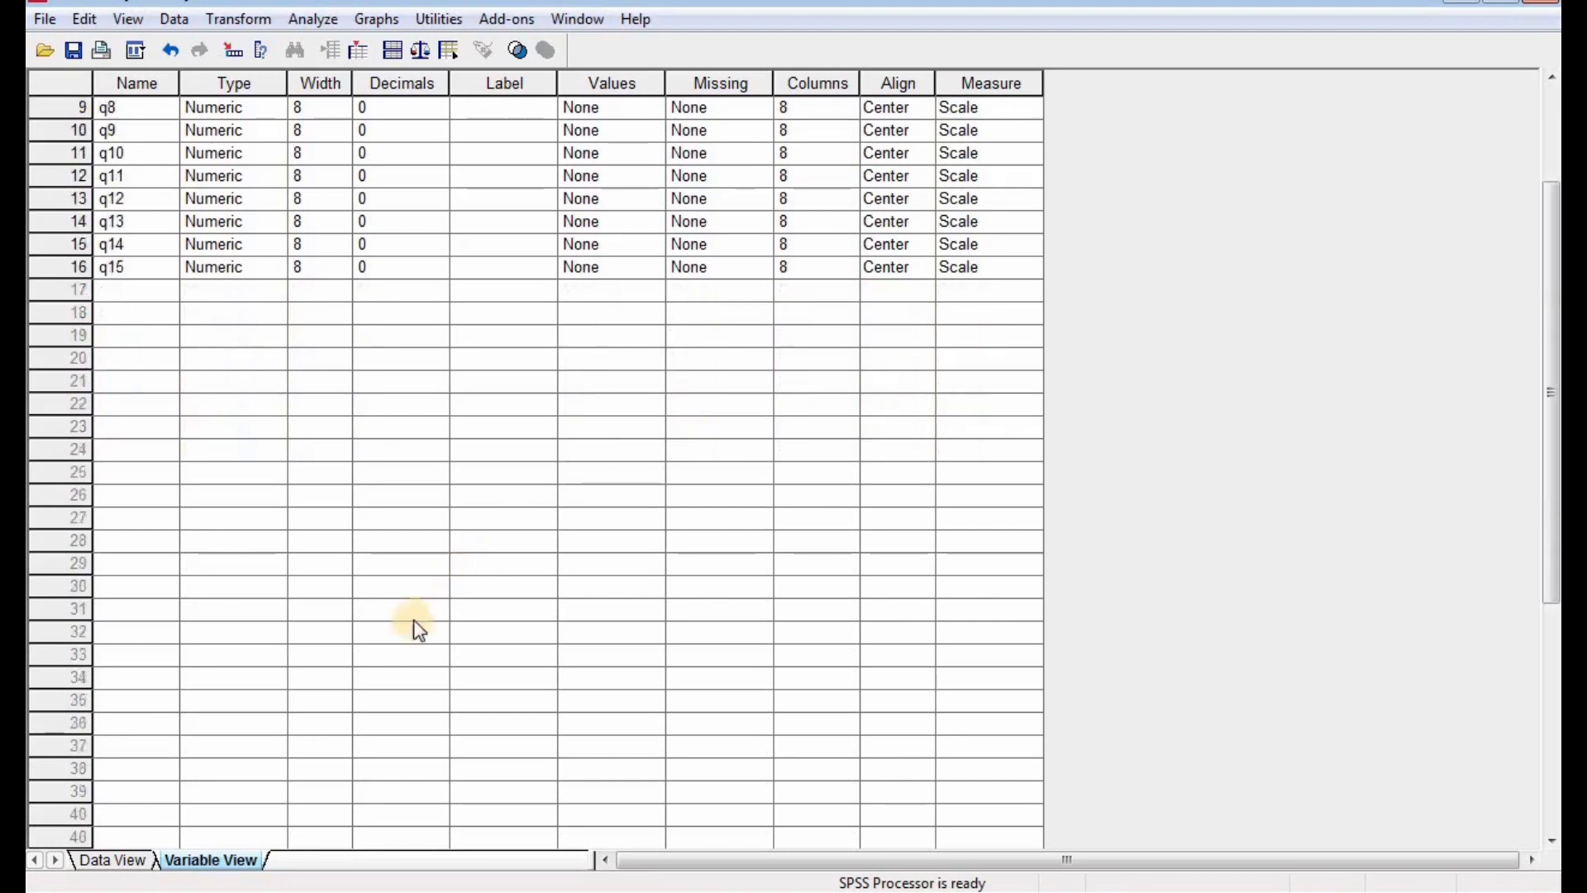
pyautogui.scroll(4, 348, 413)
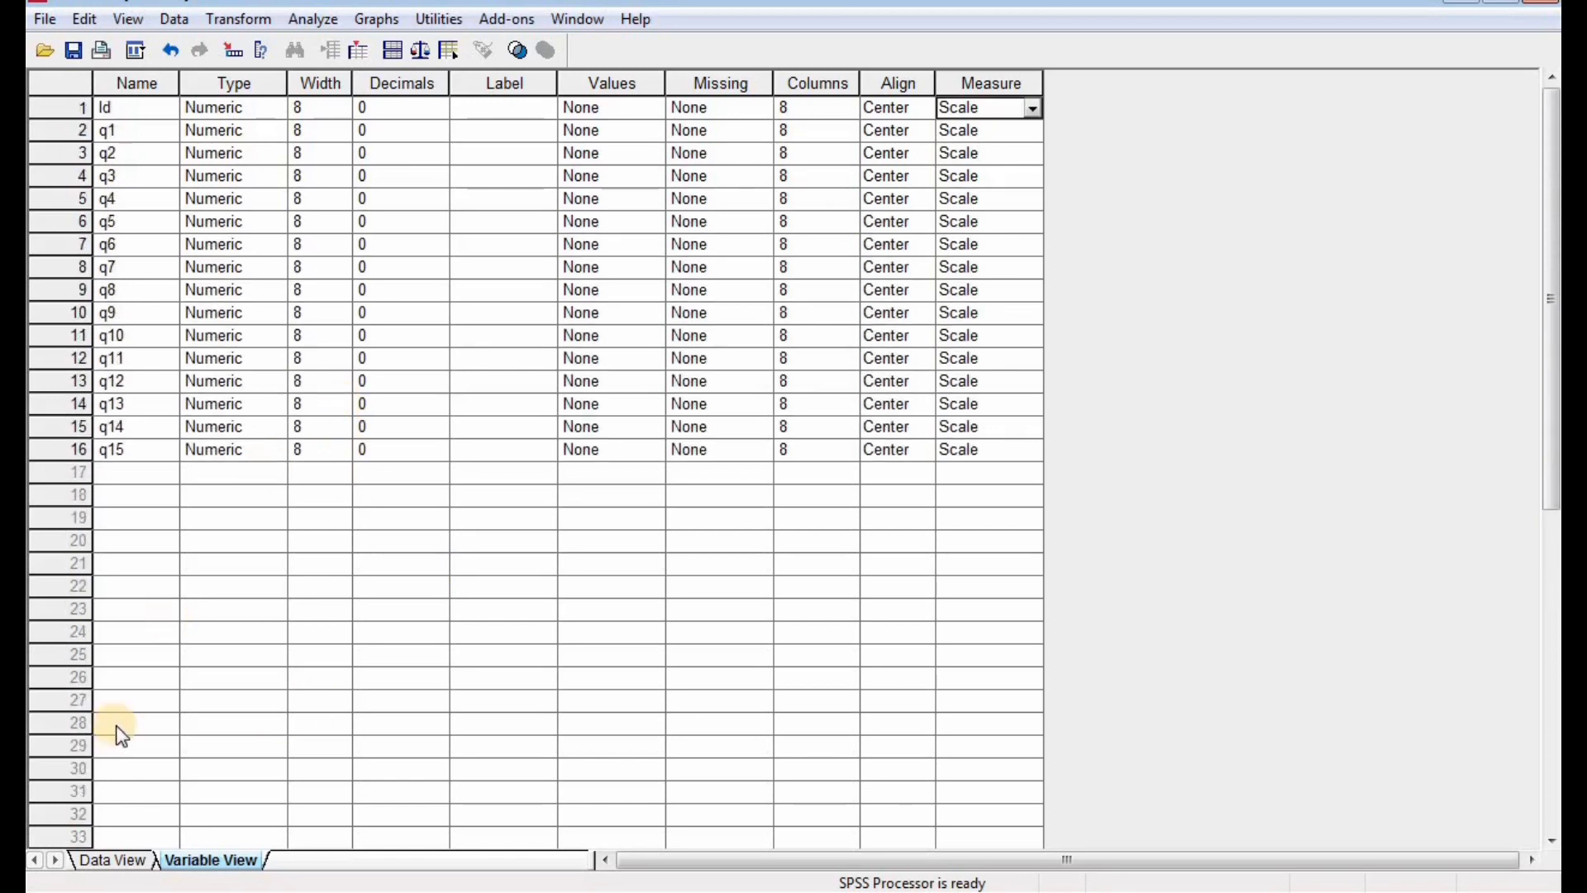
pyautogui.click(109, 860)
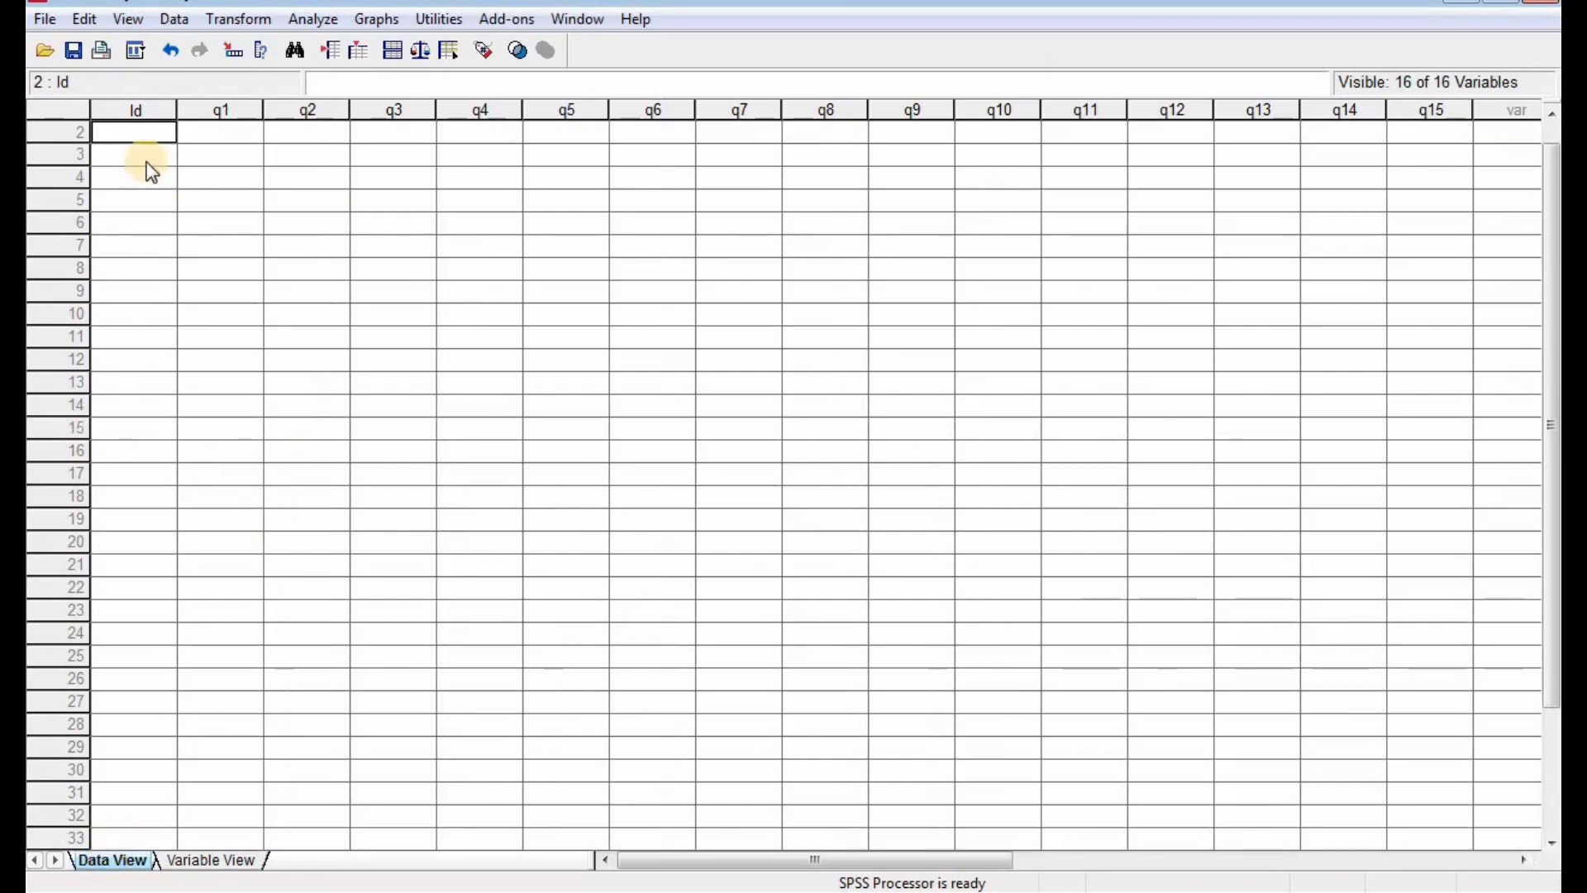
# Number the cases 1 to 13 in the Id column, starting from the first row.
pyautogui.press('Up')
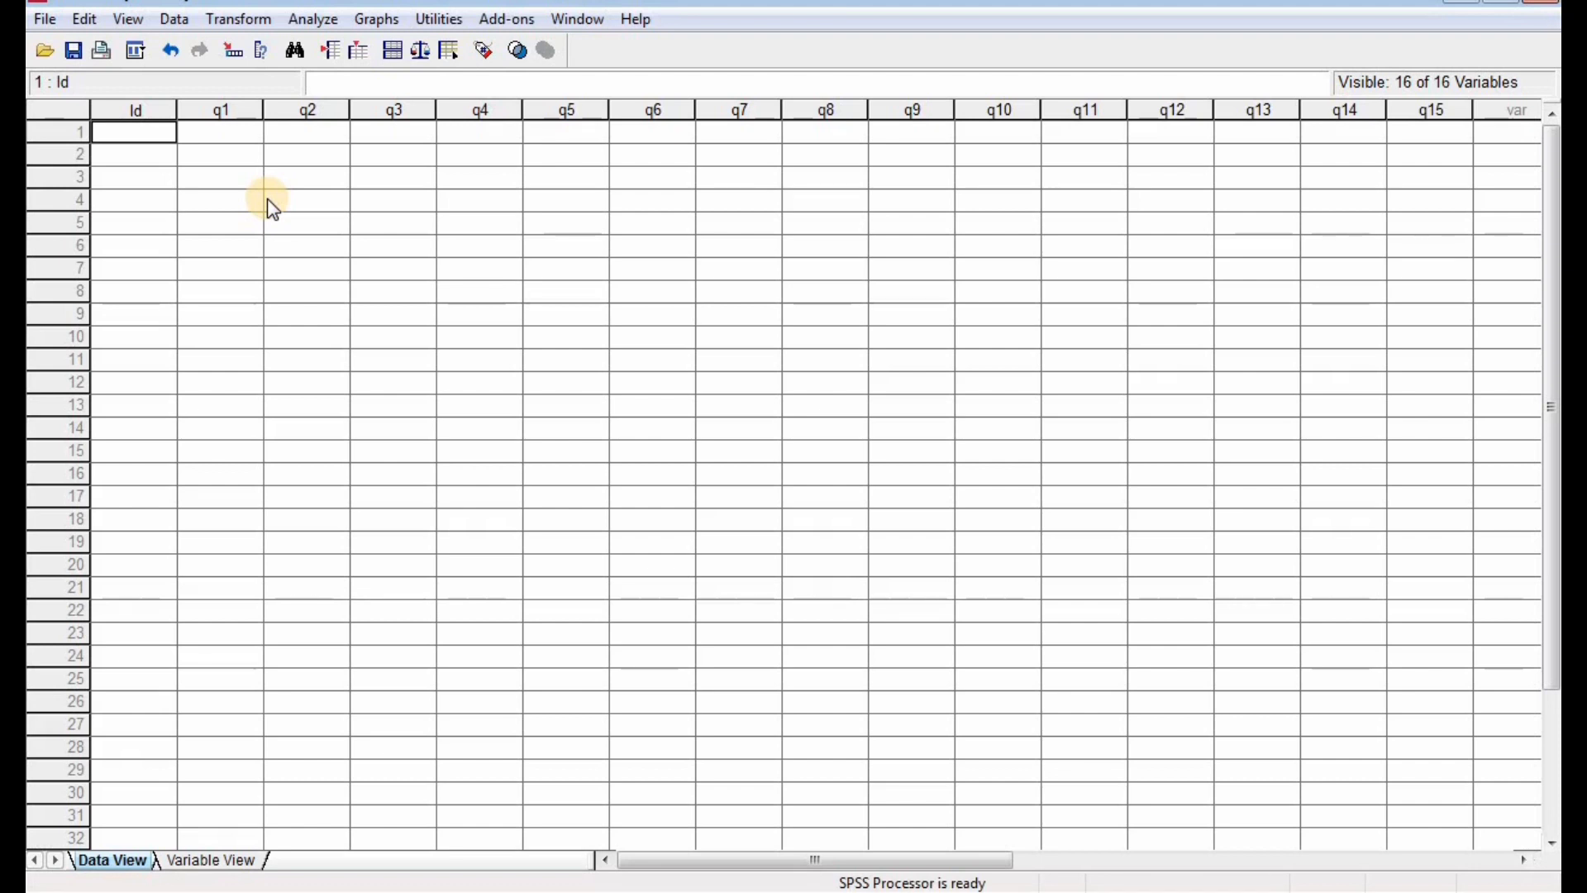
pyautogui.write('1')
pyautogui.press('Return')
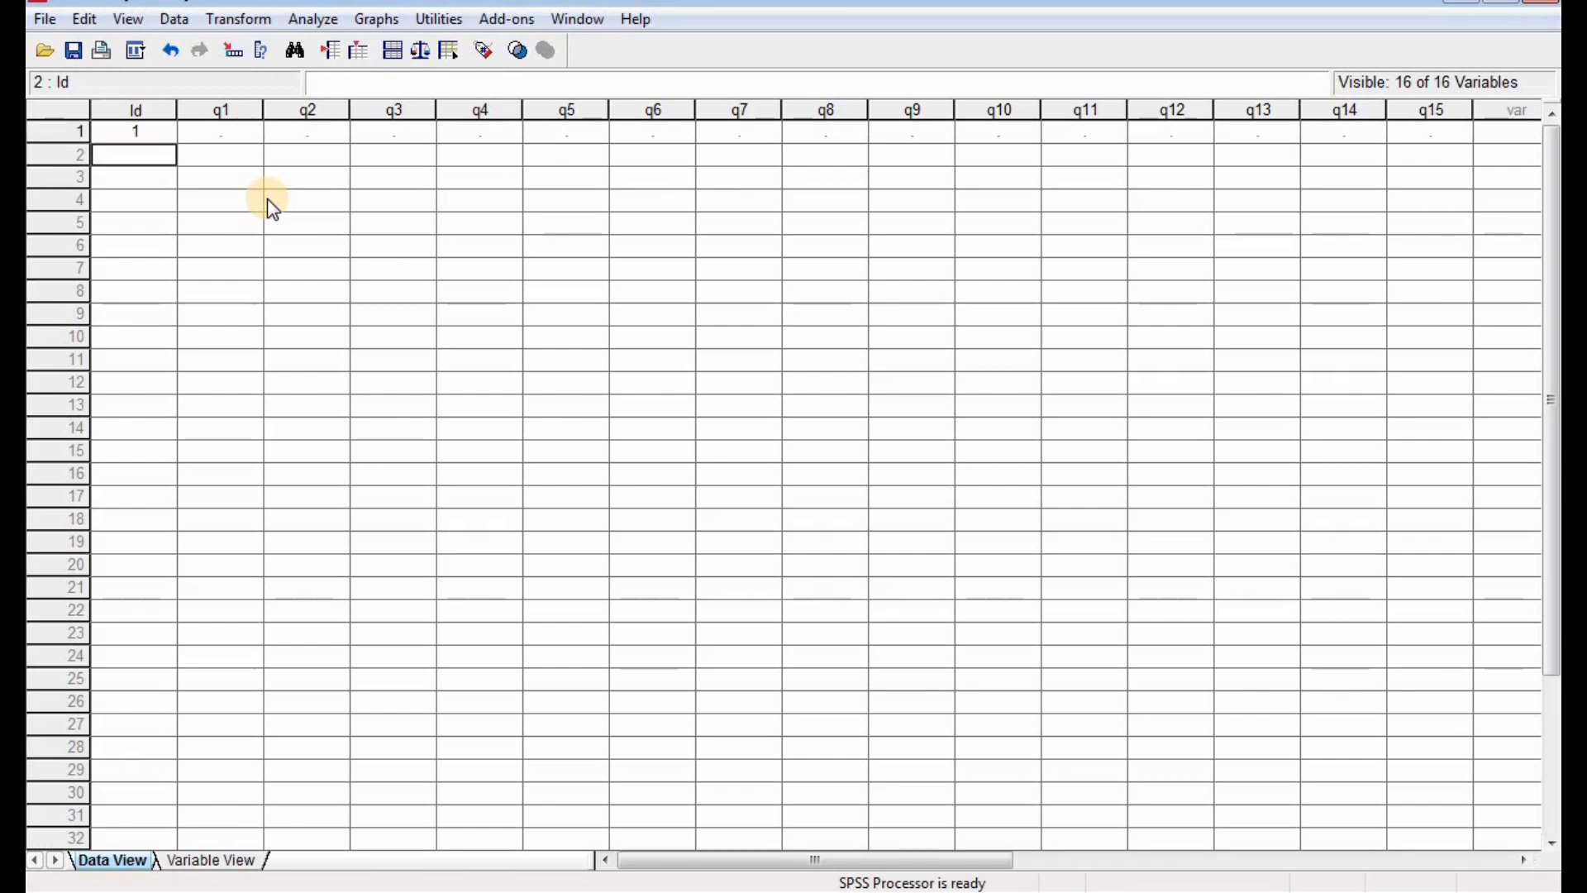
pyautogui.write('2')
pyautogui.press('Return')
pyautogui.write('3')
pyautogui.press('Return')
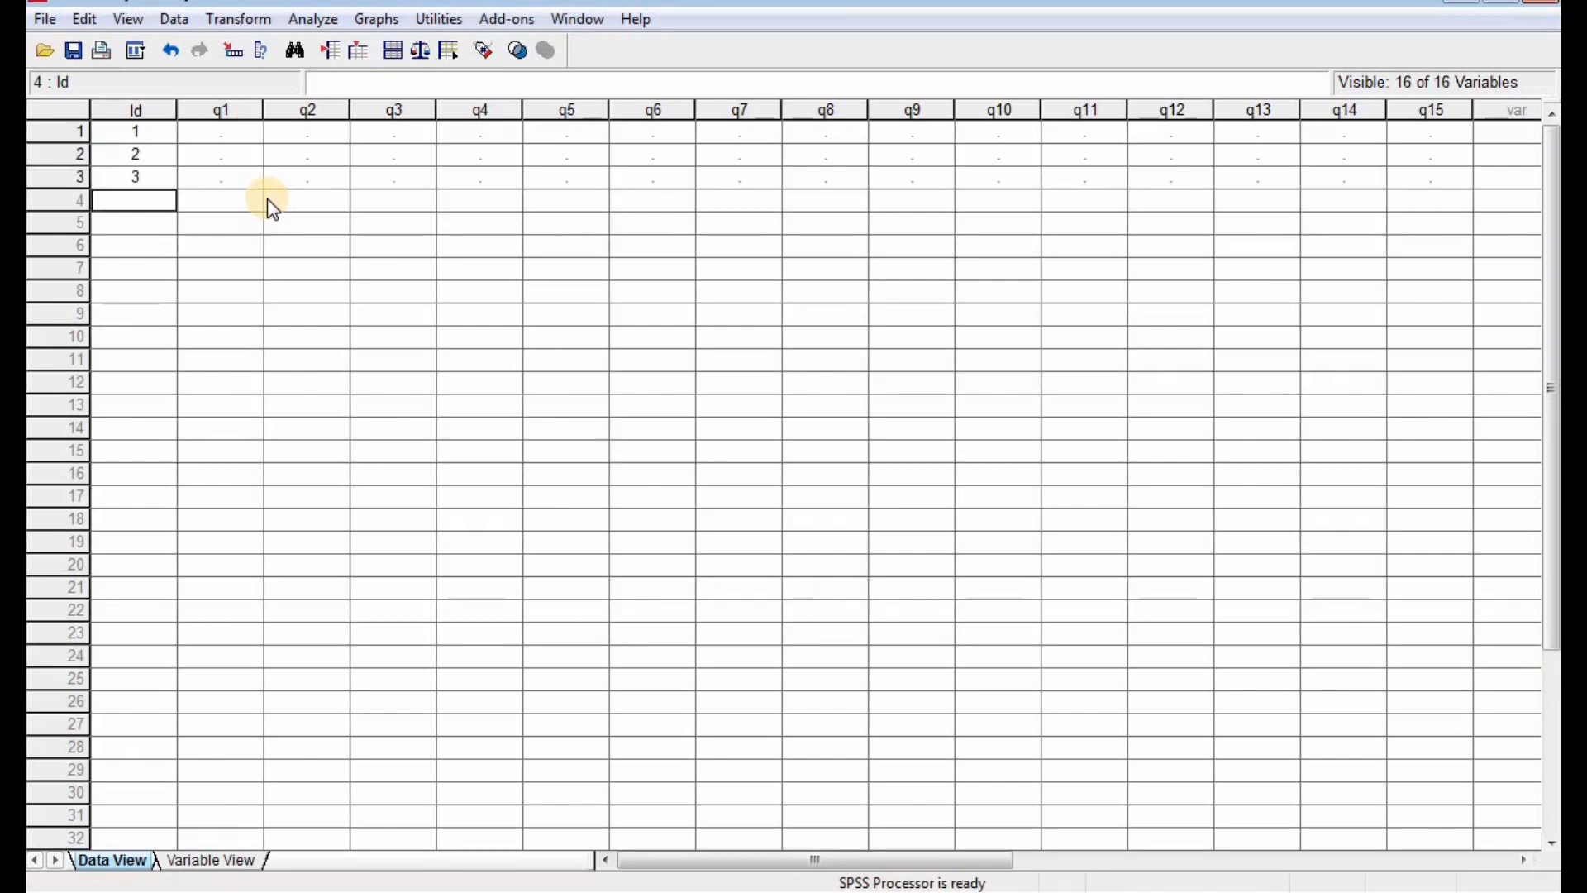
pyautogui.write('4 5 6 7 ')
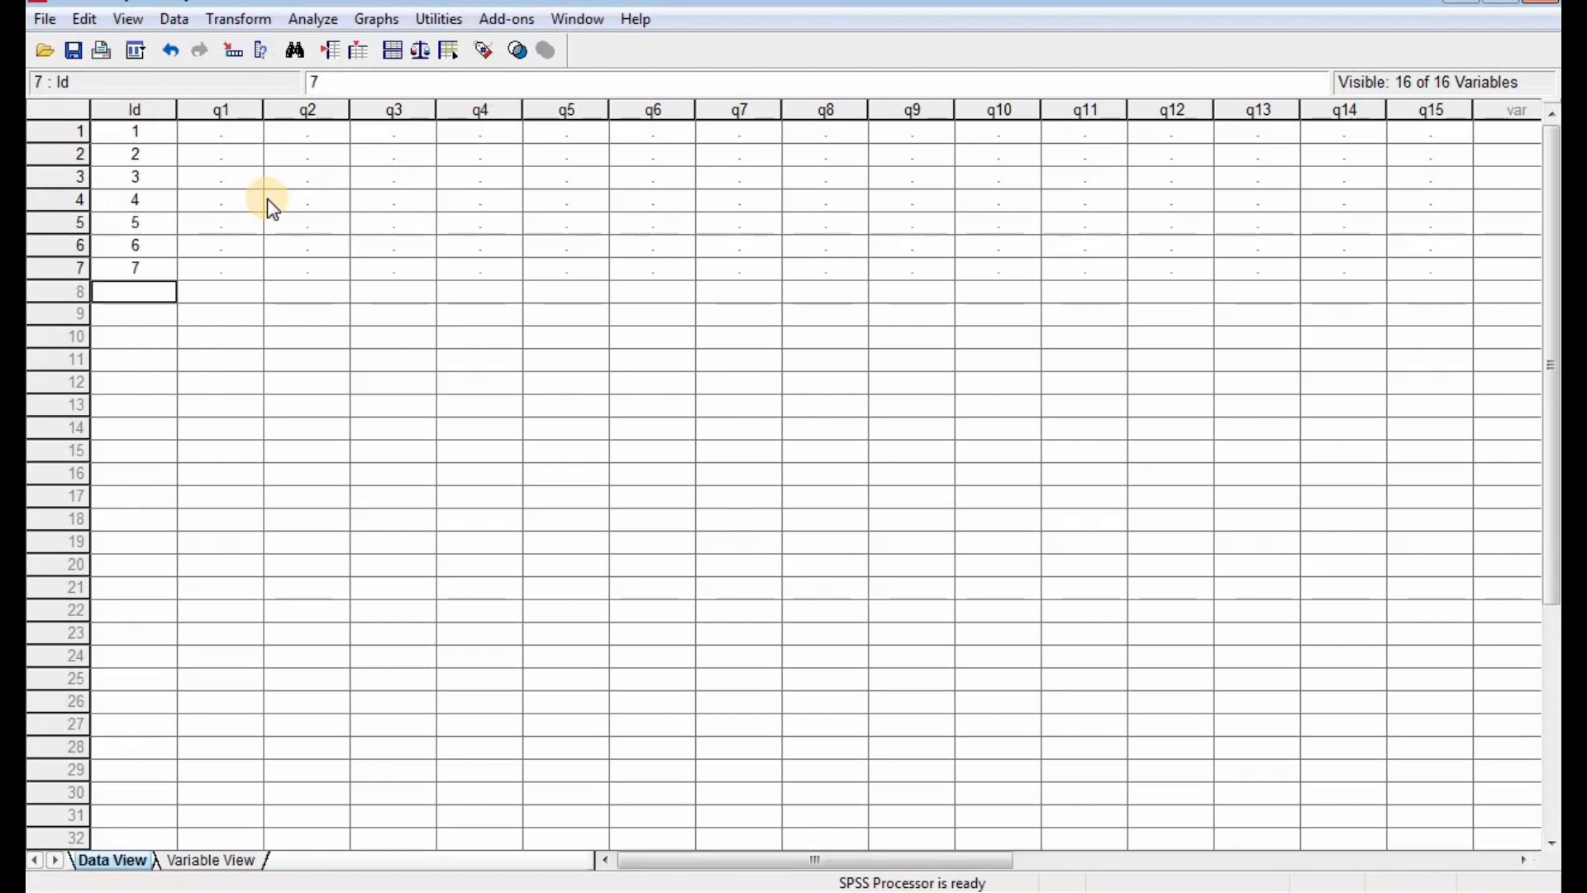
pyautogui.write('8 ')
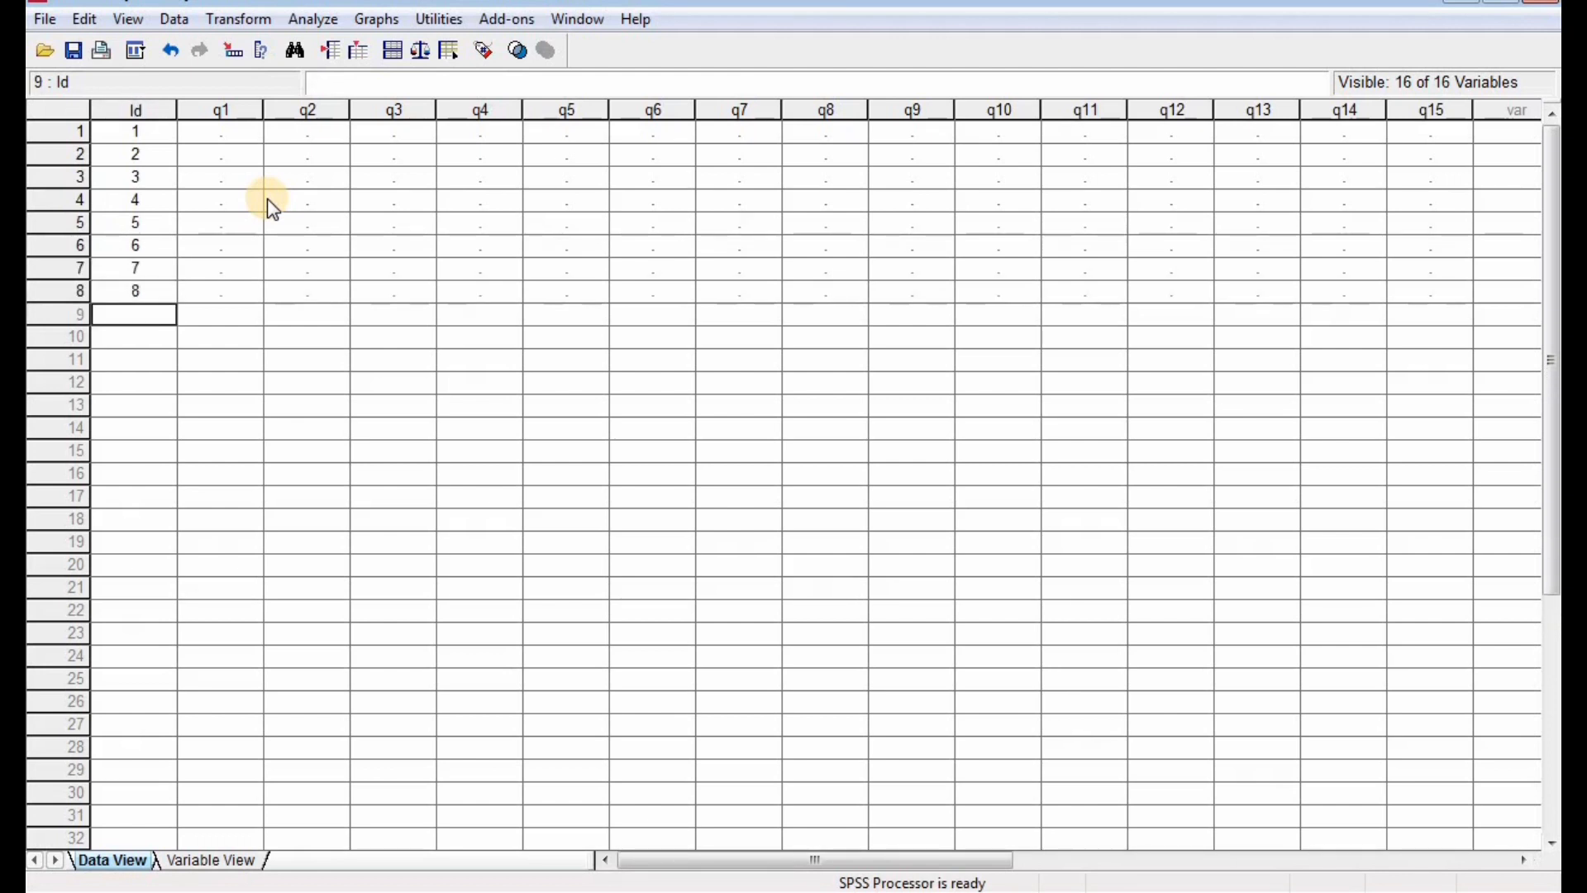
pyautogui.write('8')
pyautogui.press('Return')
pyautogui.press('Up')
pyautogui.write('9')
pyautogui.press('Return')
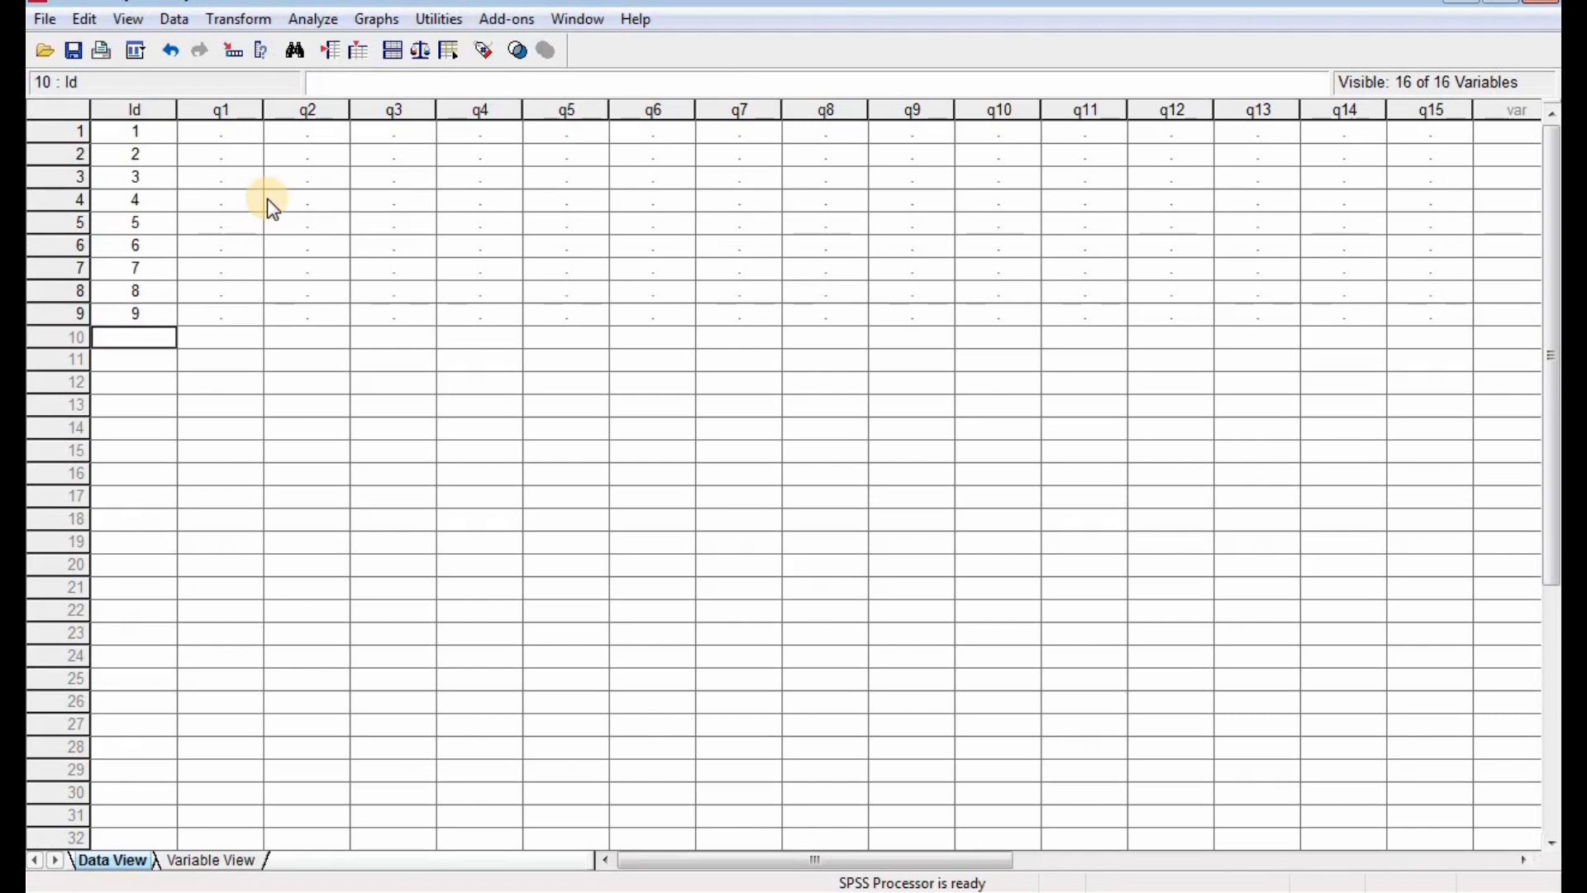
pyautogui.write('10')
pyautogui.press('Return')
pyautogui.write('11')
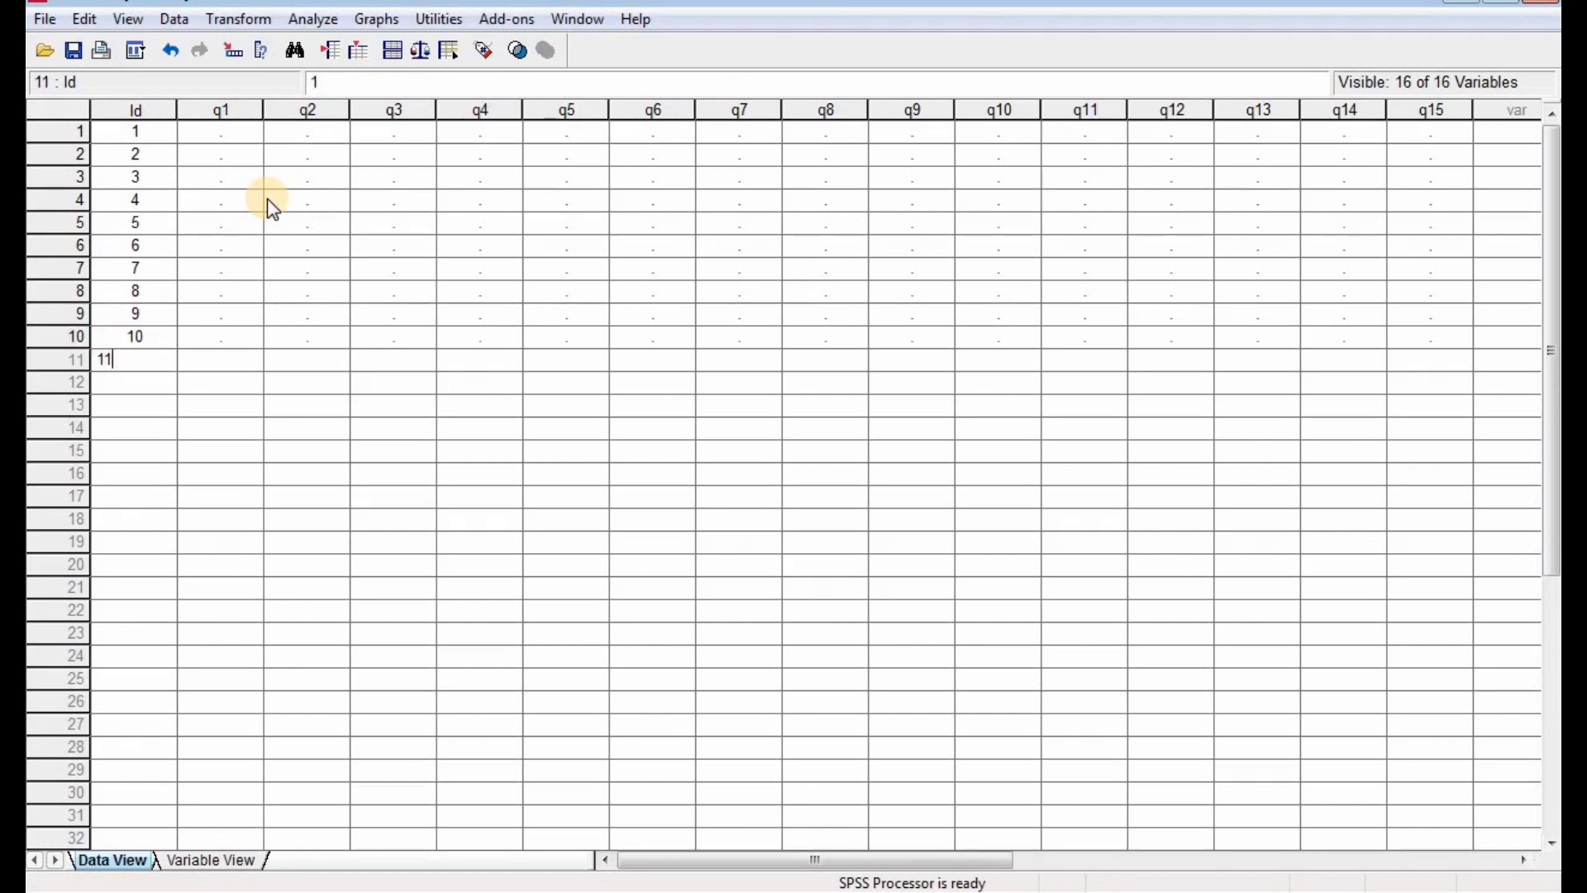
pyautogui.press('Return')
pyautogui.write('12')
pyautogui.press('Return')
pyautogui.write('13')
pyautogui.press('Return')
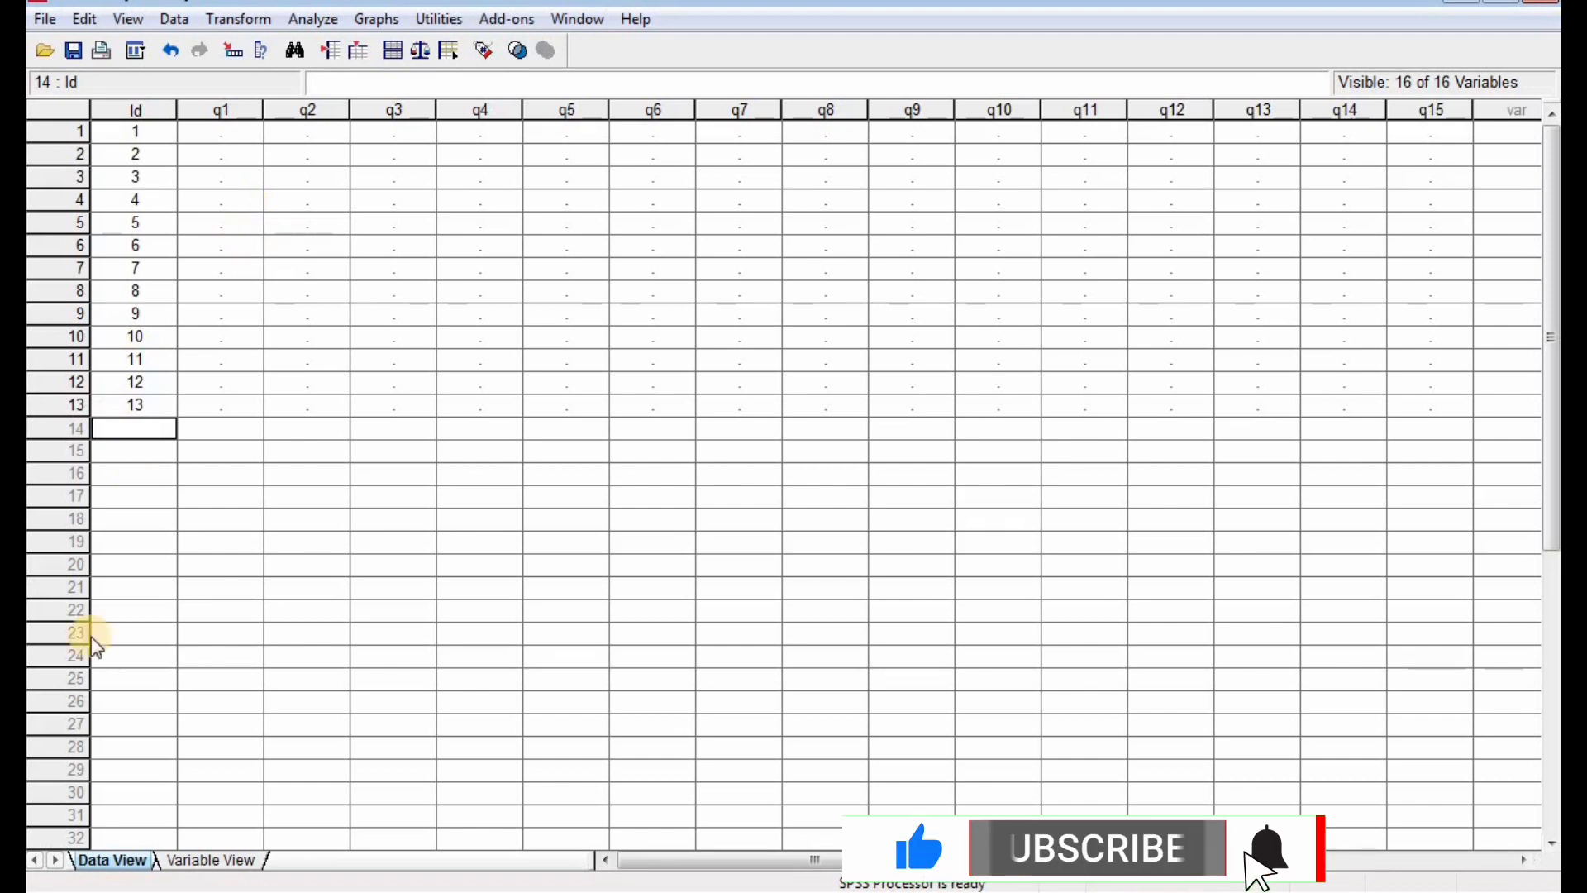
# Open the value labels of variable q1 in the variable definitions and add value 1 with the label SA.
pyautogui.click(211, 860)
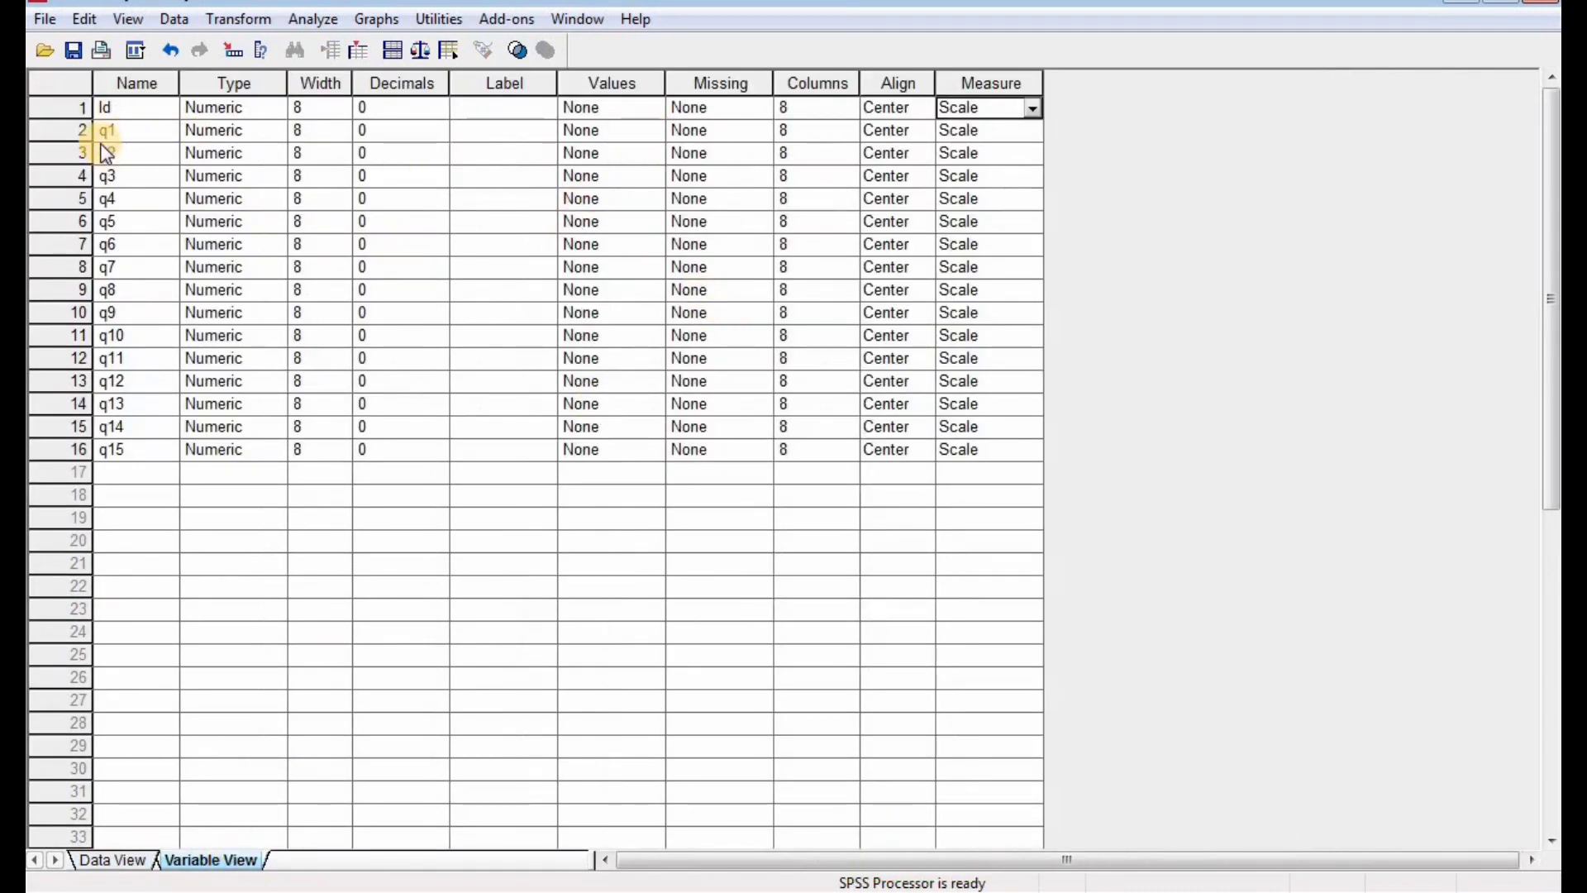
pyautogui.click(602, 82)
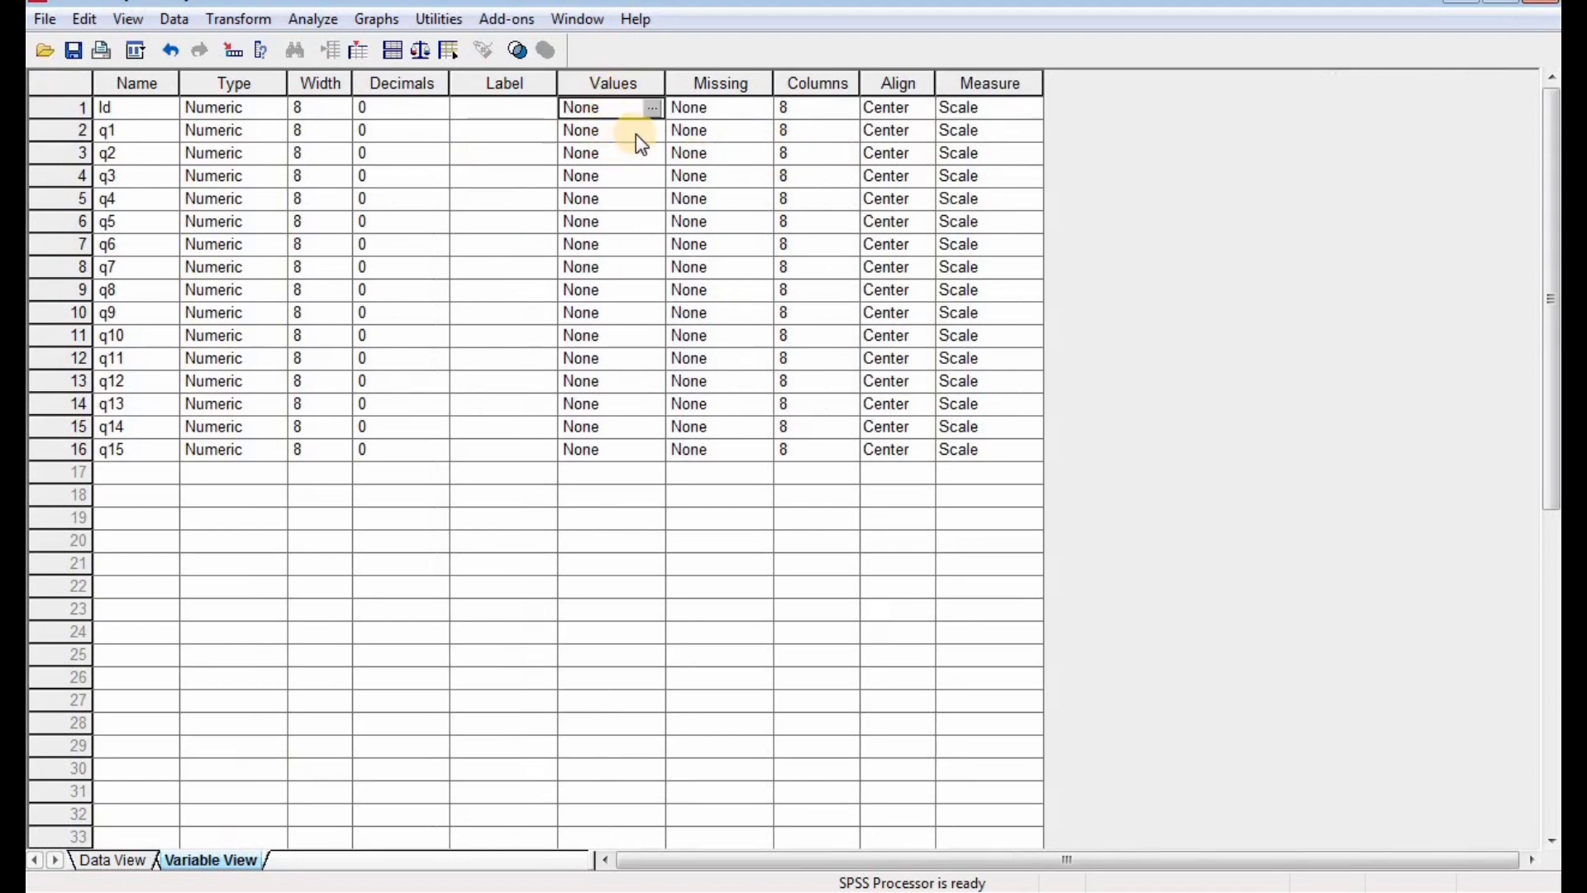
pyautogui.click(653, 108)
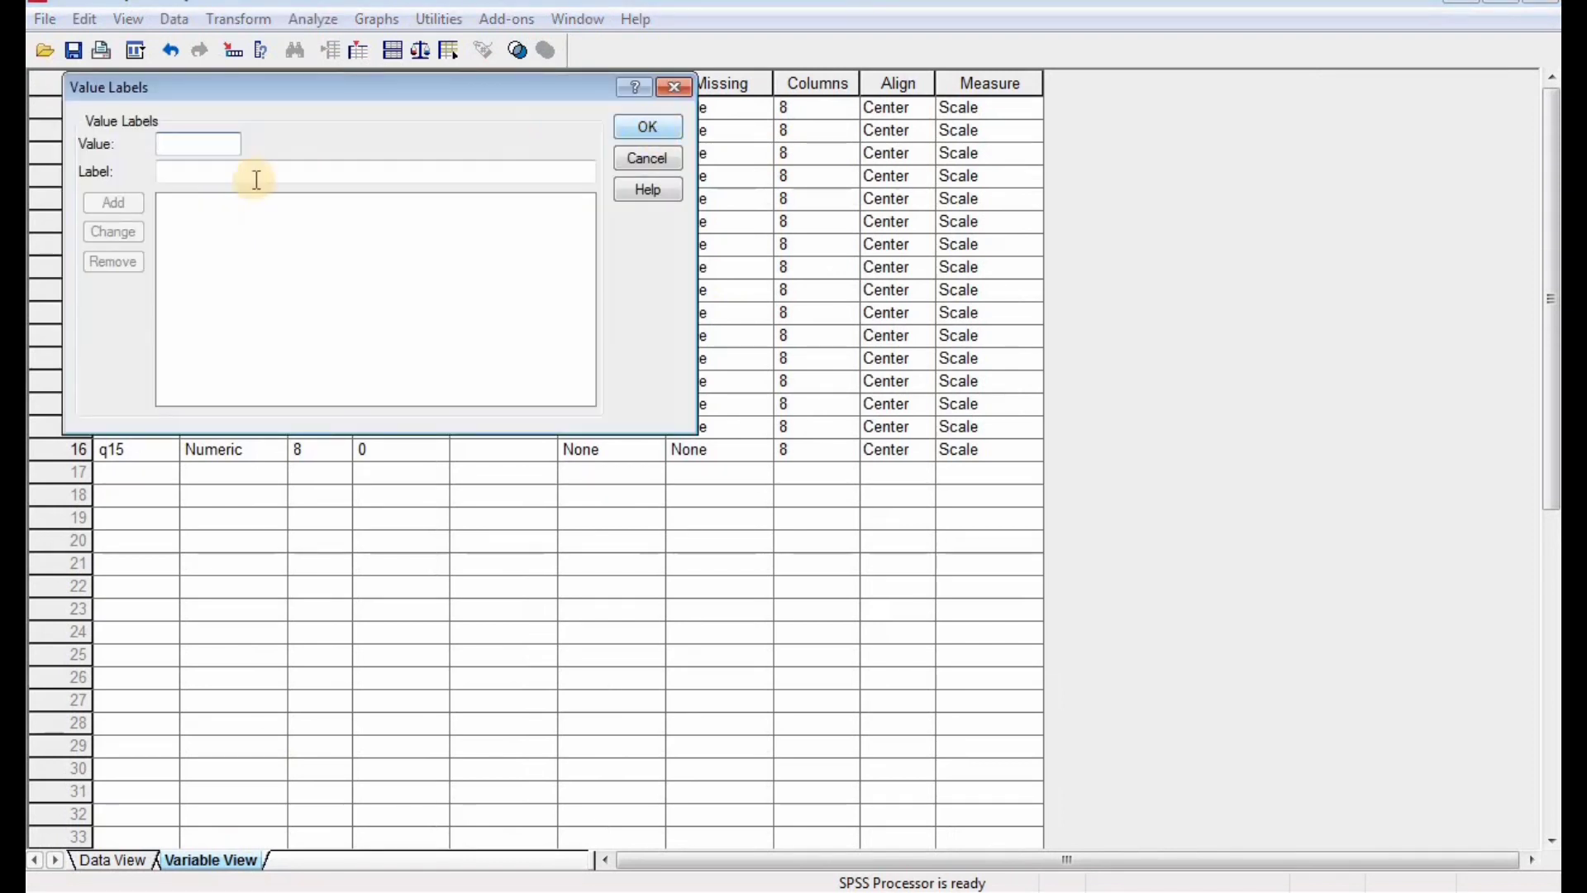
pyautogui.write('1')
pyautogui.click(218, 175)
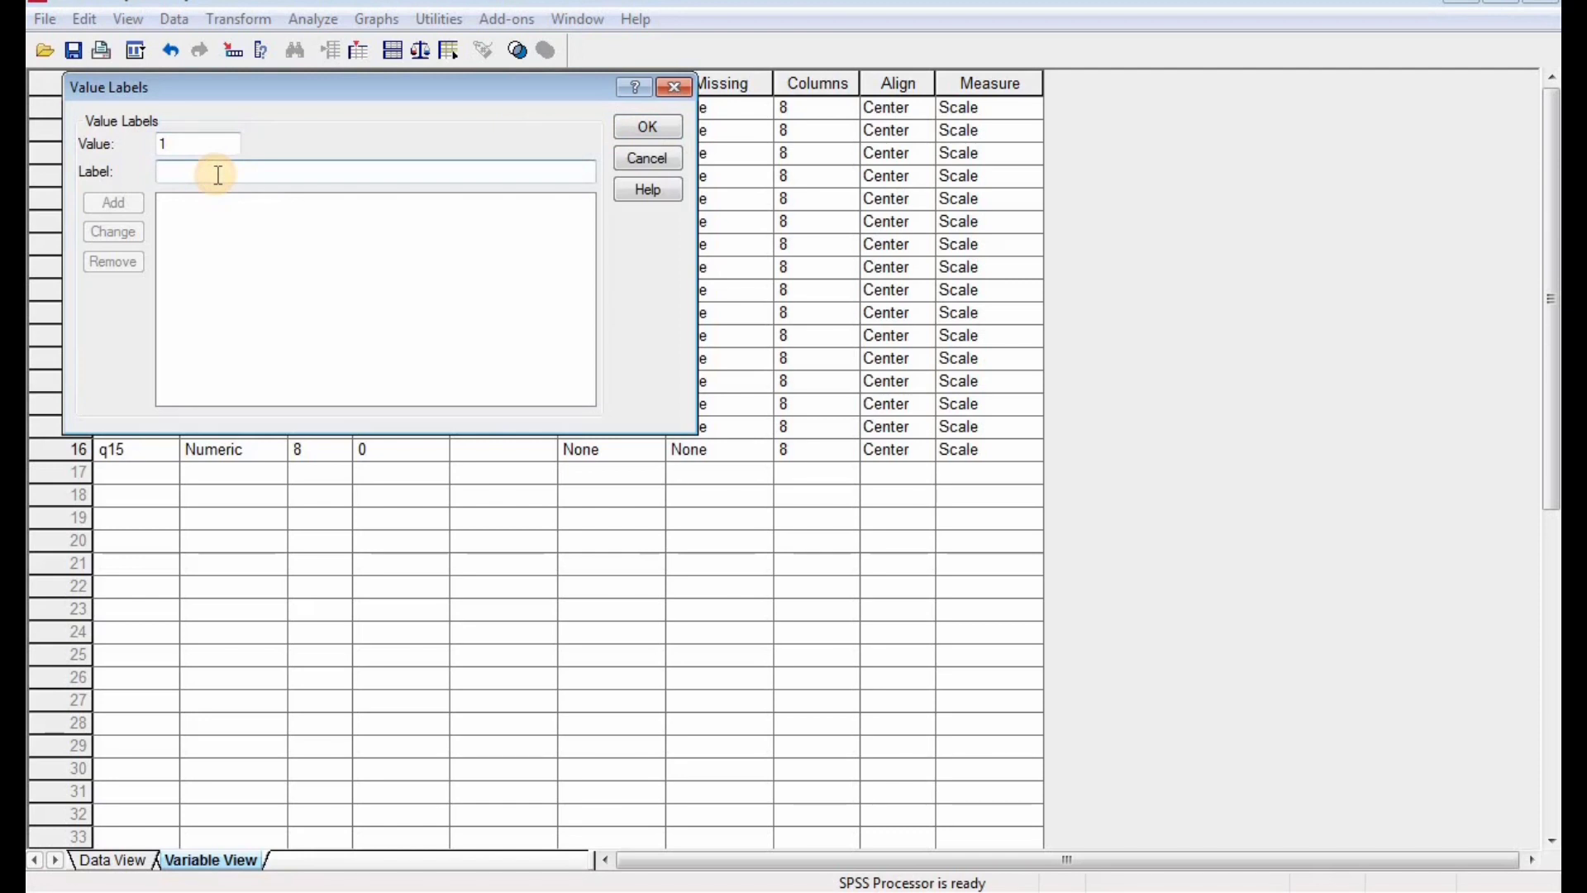
pyautogui.write('S')
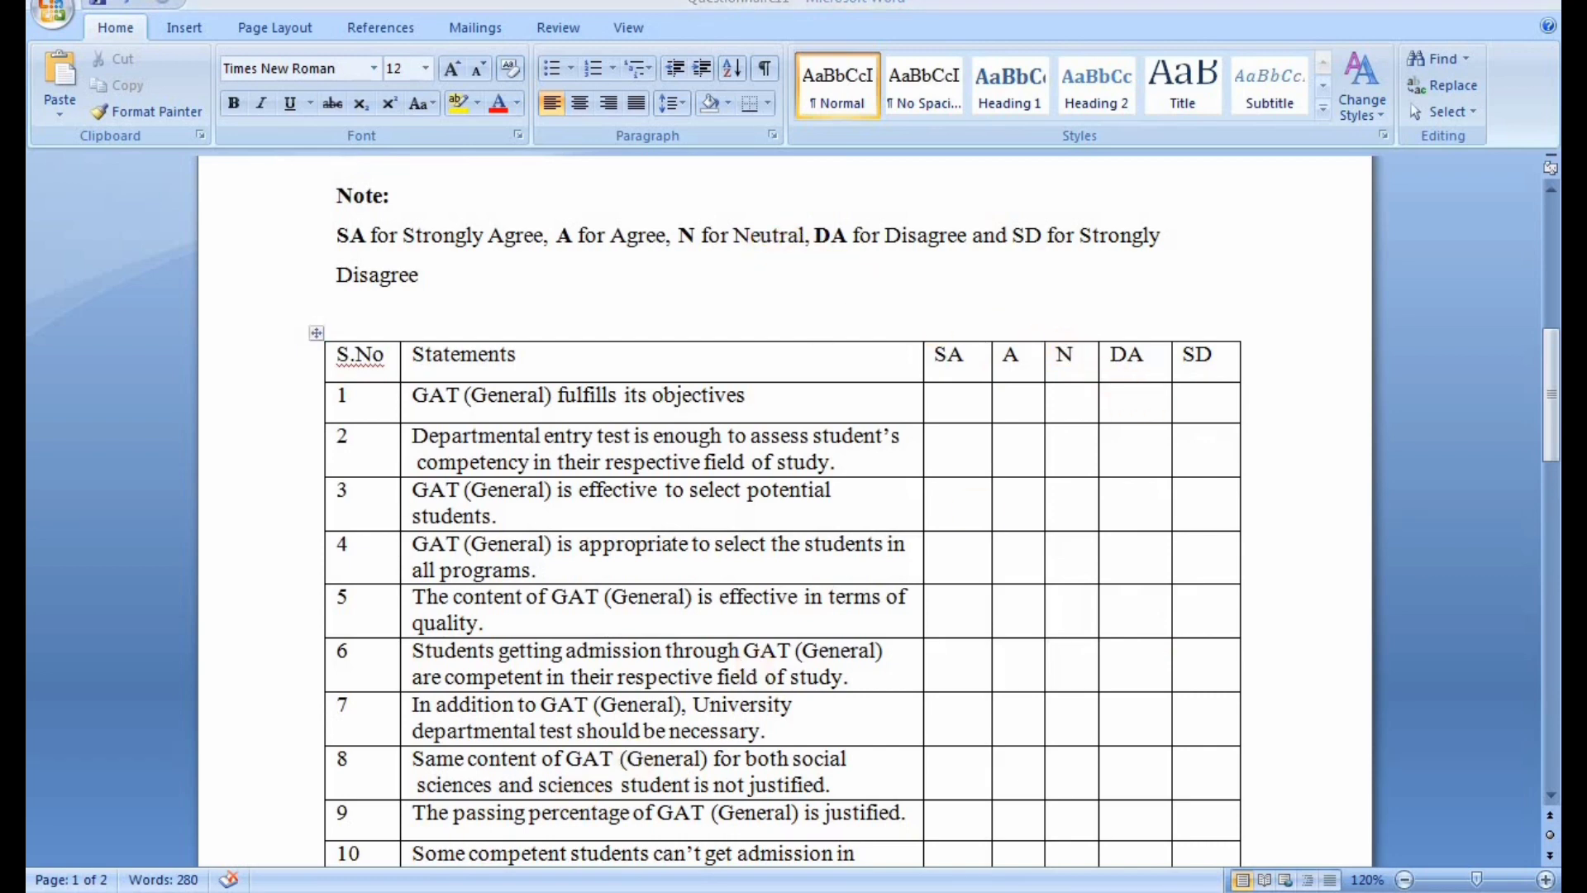
pyautogui.click(529, 891)
pyautogui.write('A')
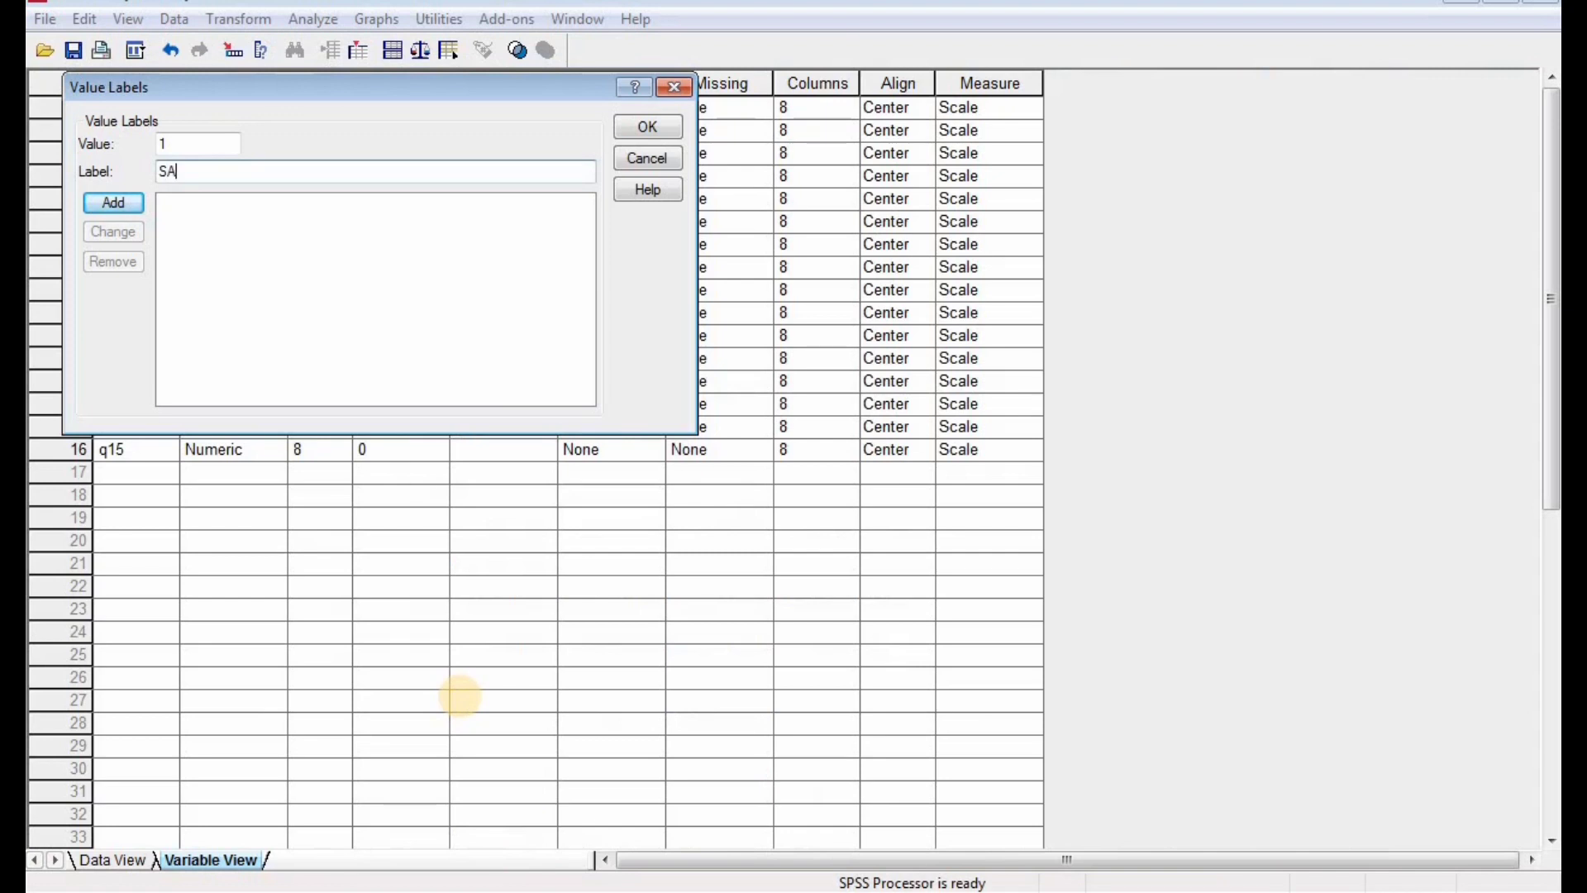
pyautogui.press('Return')
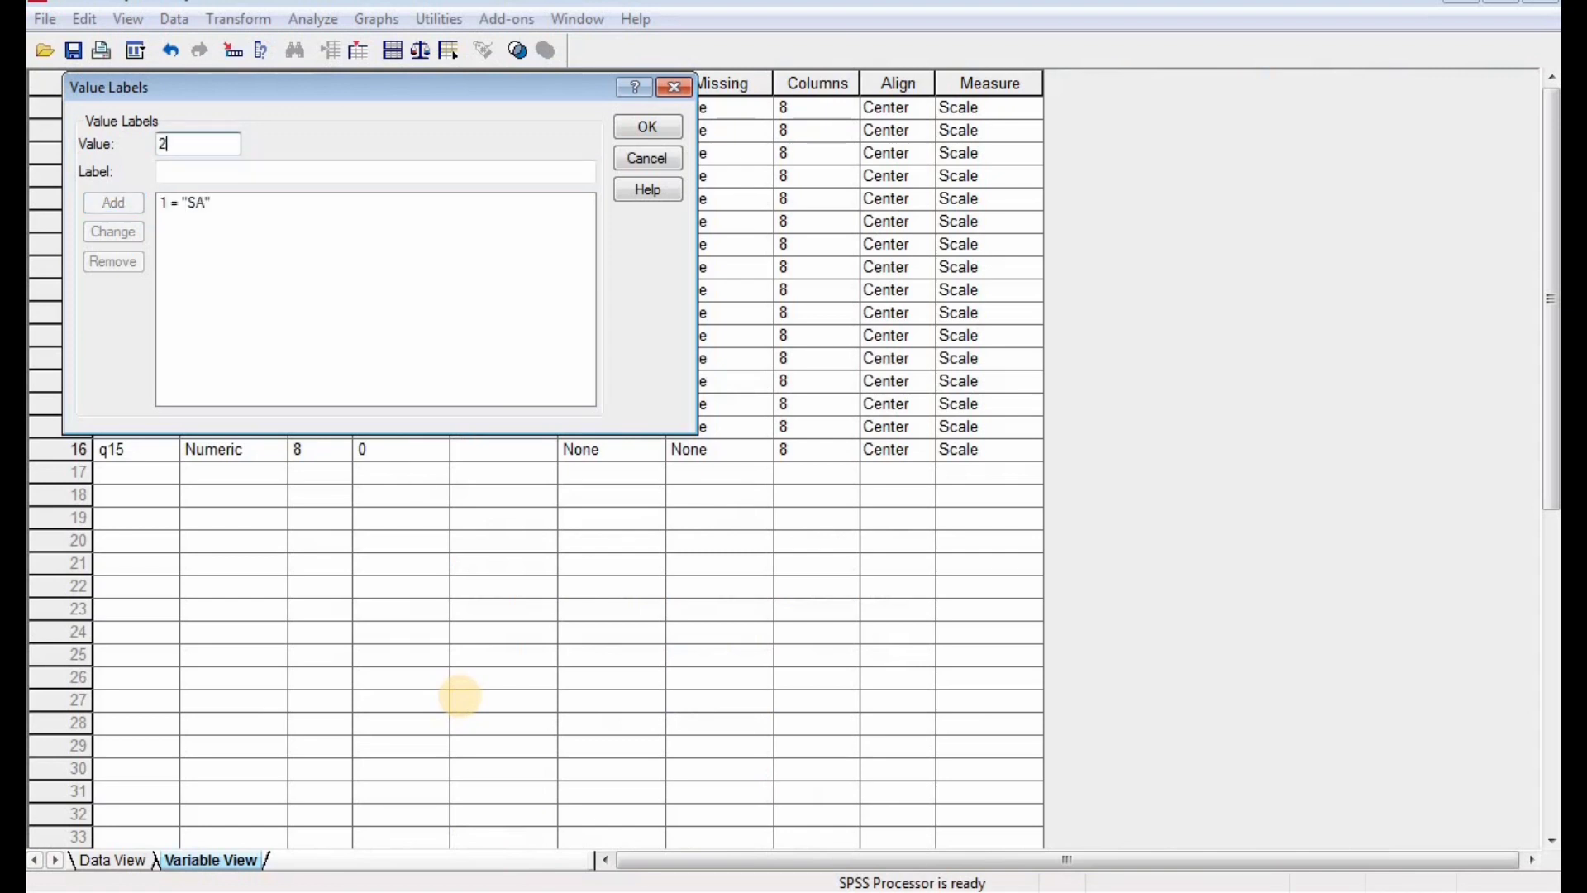
# Add the value labels 2 = A and 3 = Nuetral for q1.
pyautogui.press('Tab')
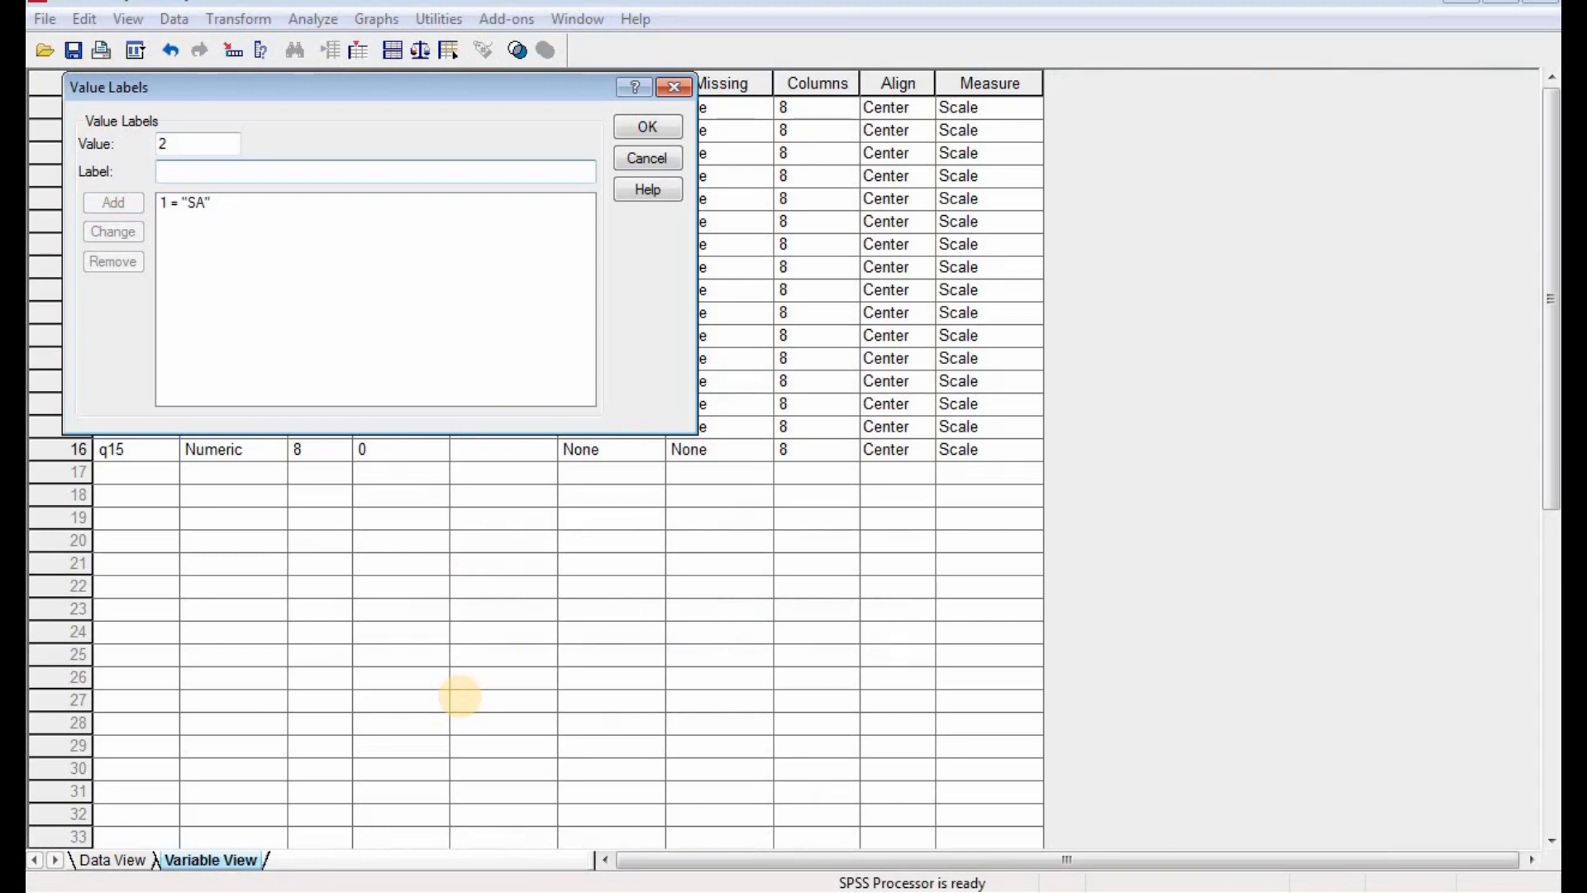
pyautogui.press('Return')
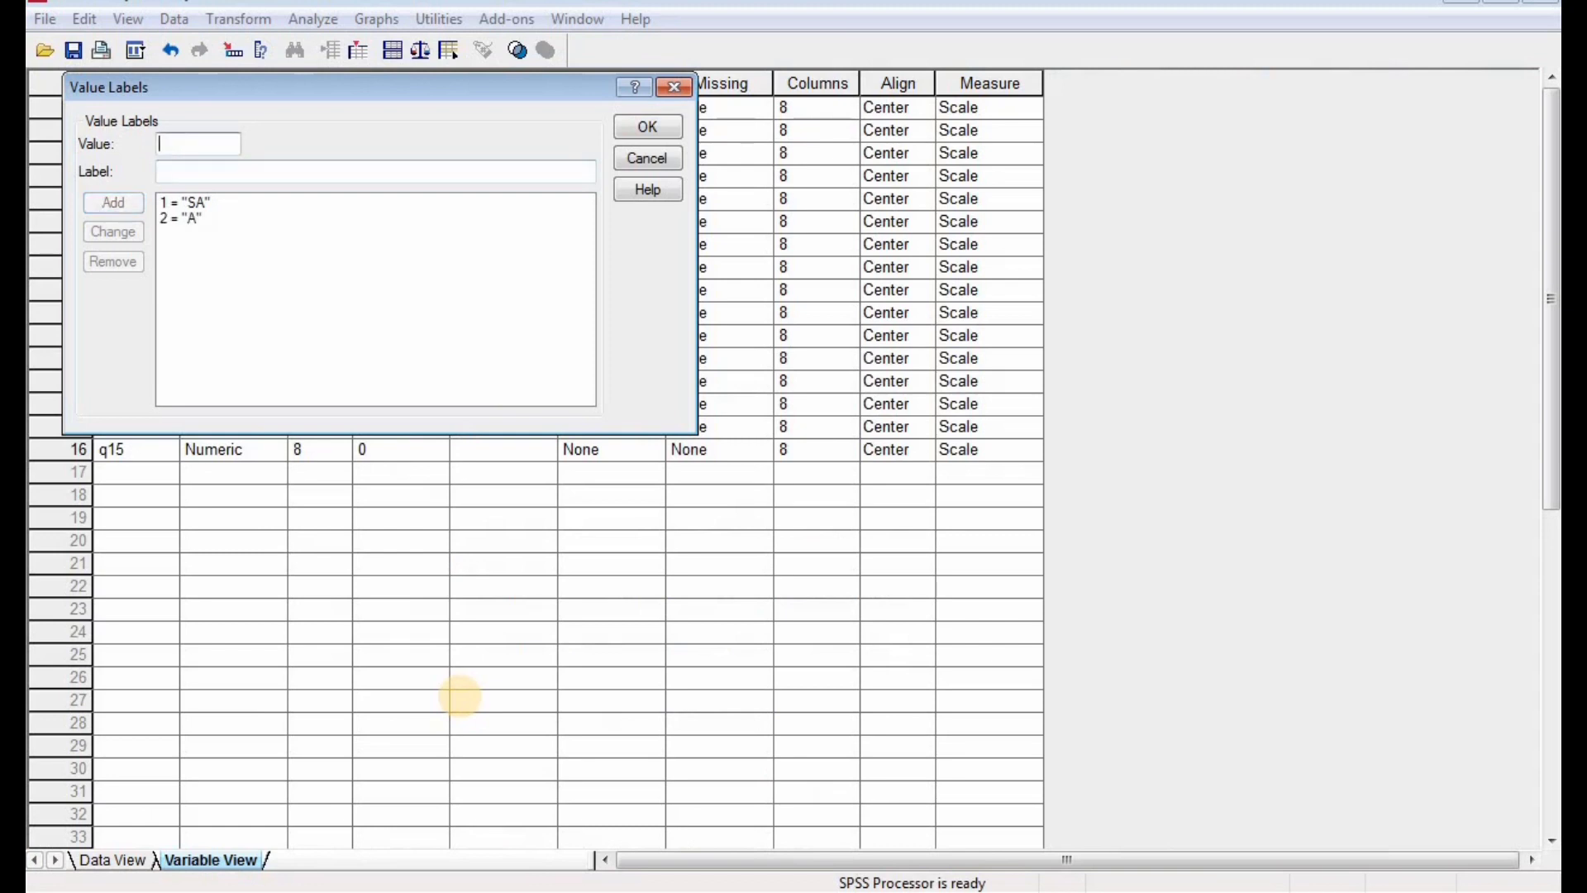
pyautogui.write('3')
pyautogui.press('Tab')
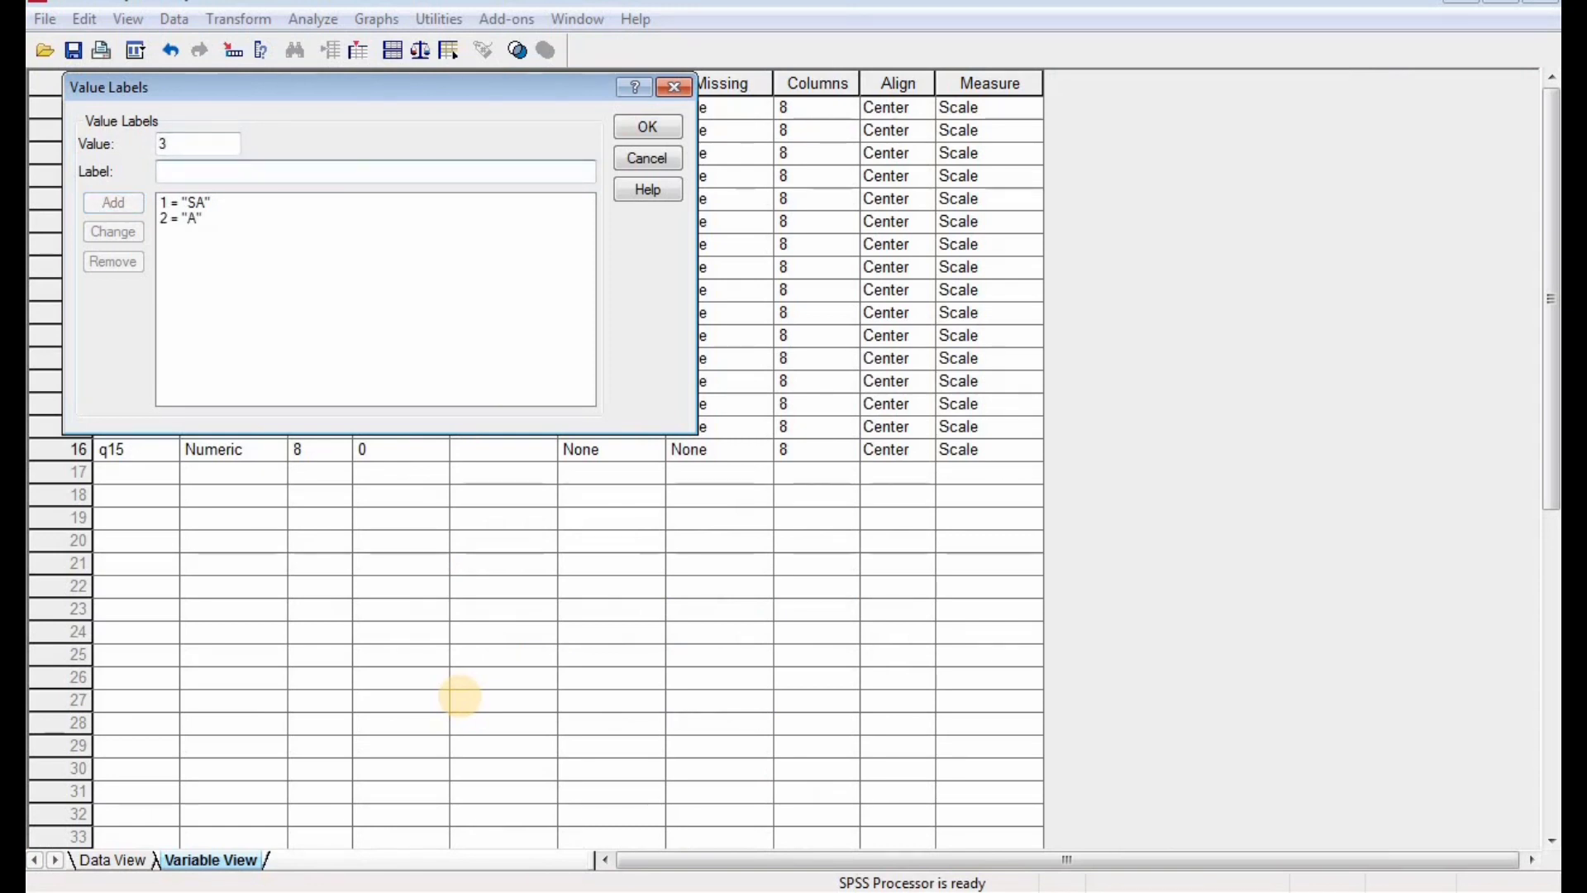
pyautogui.write('Nue')
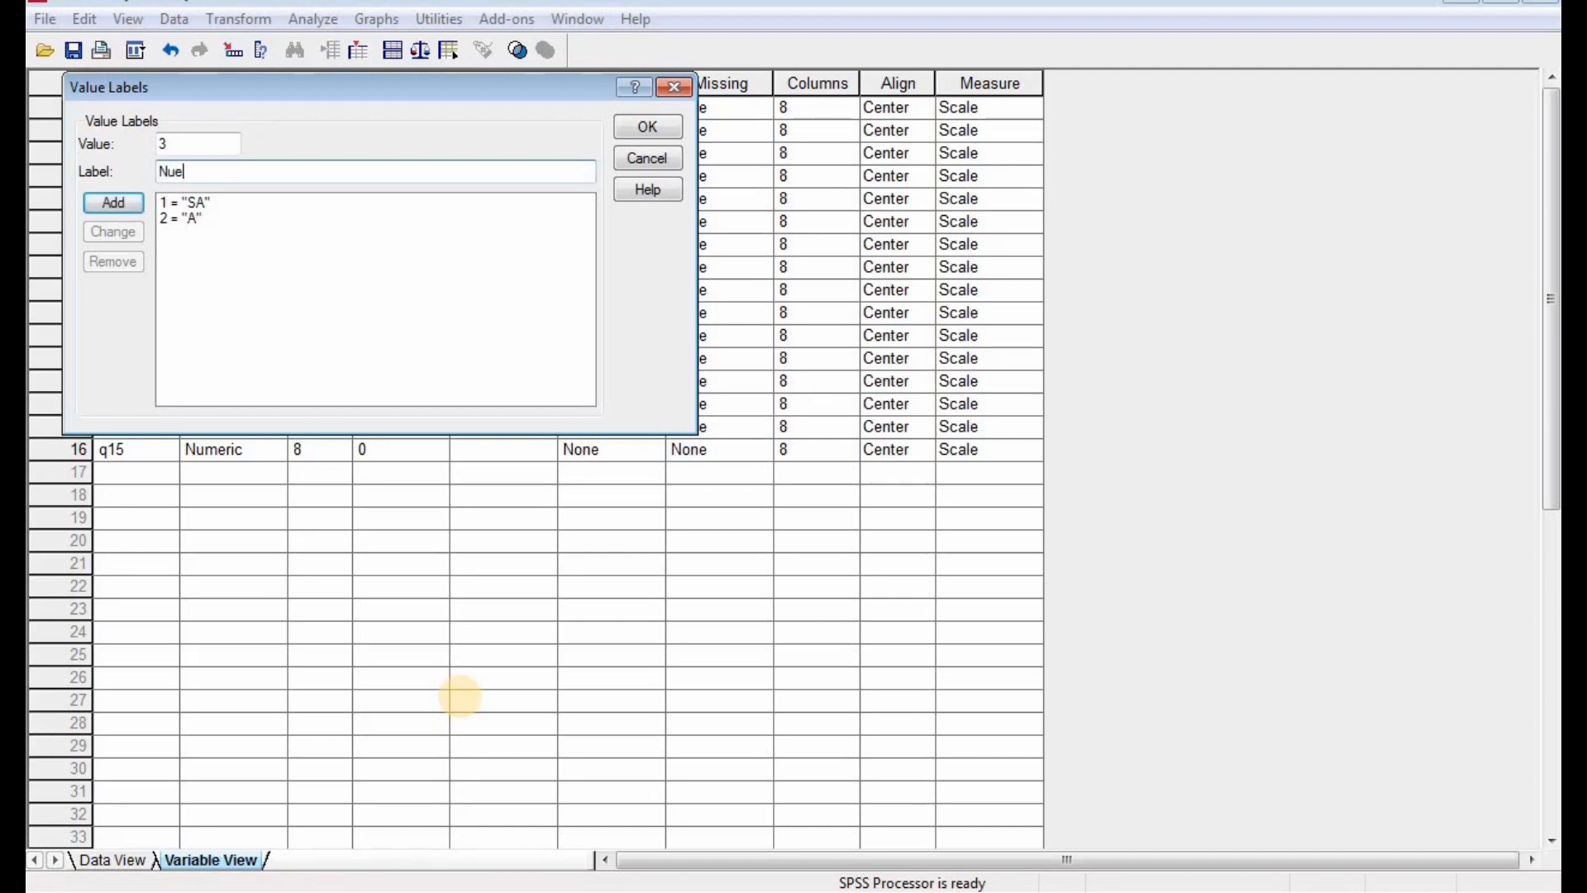
pyautogui.write('tral')
pyautogui.press('Return')
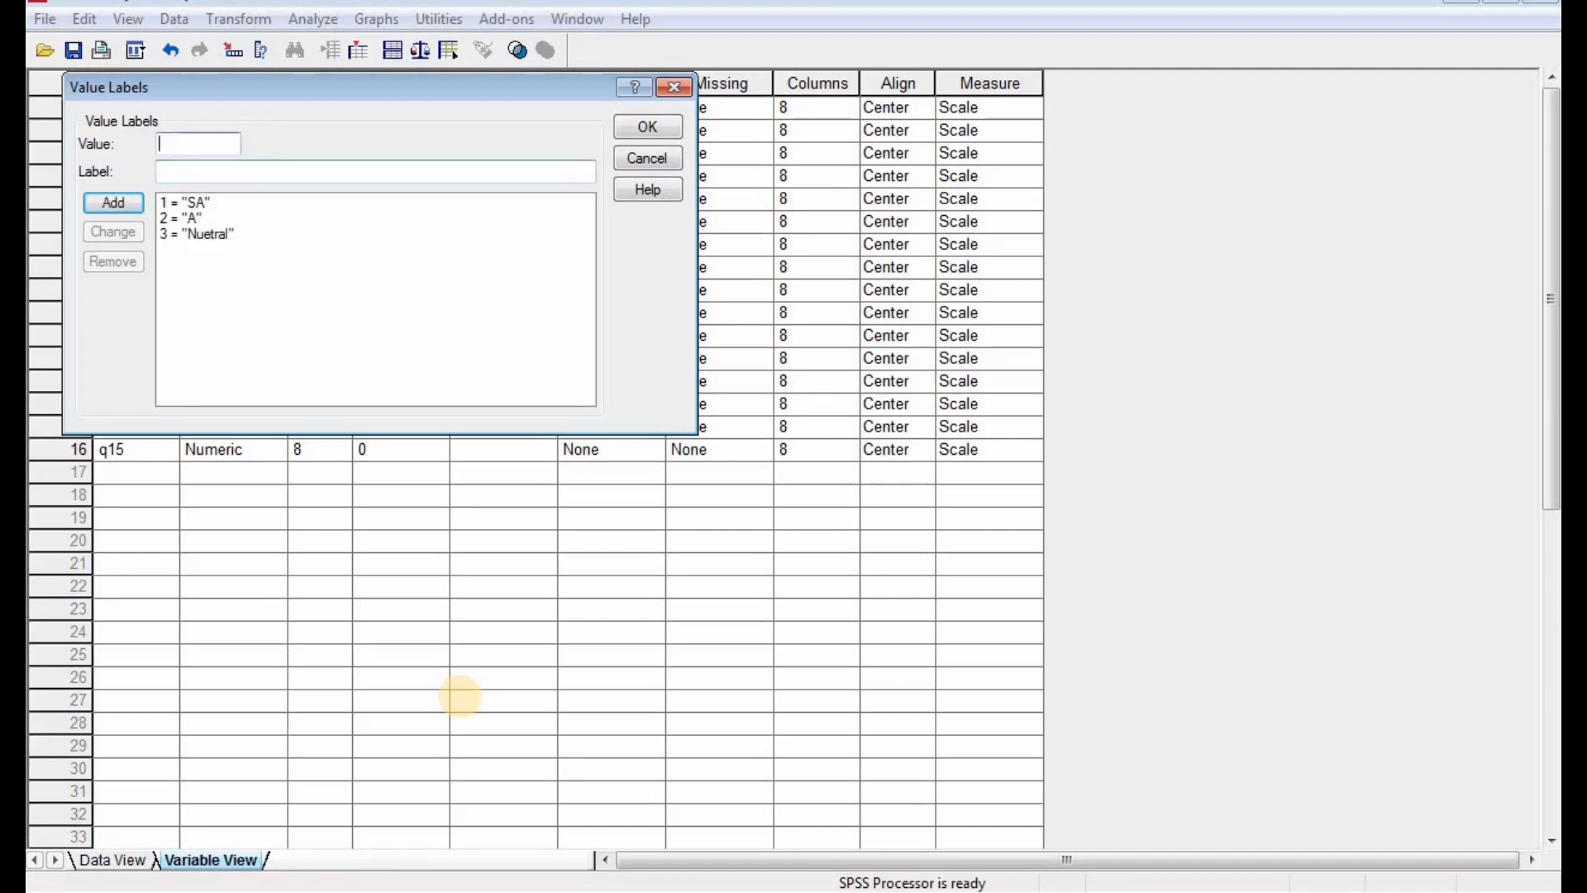
# Add the value labels 4 = DA and 5 = SDA for q1 and apply the label set.
pyautogui.write('5')
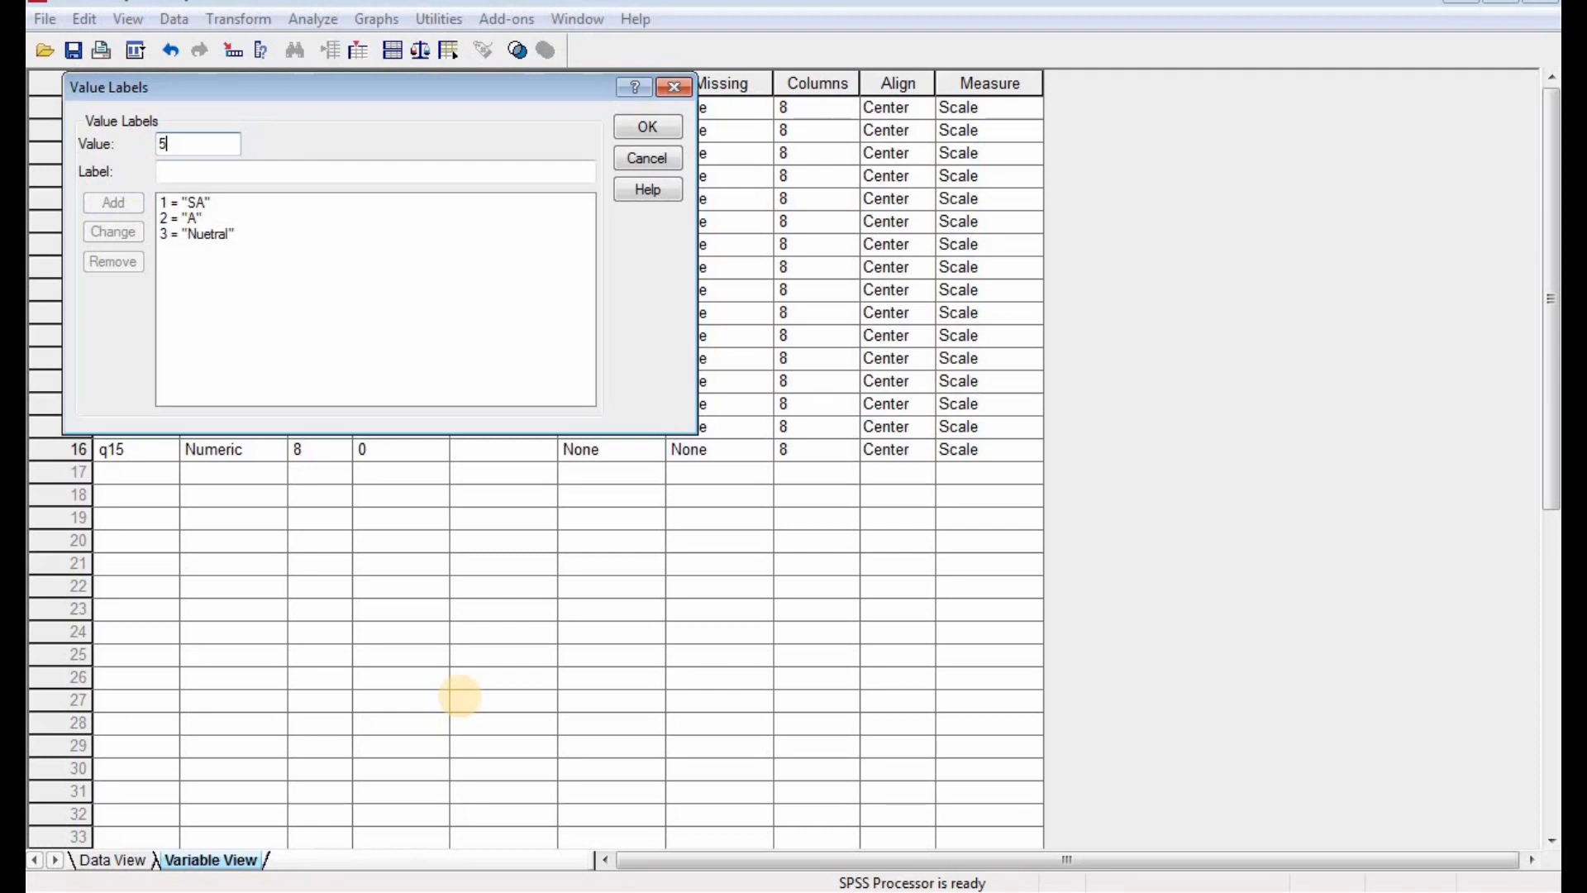
pyautogui.press('Tab')
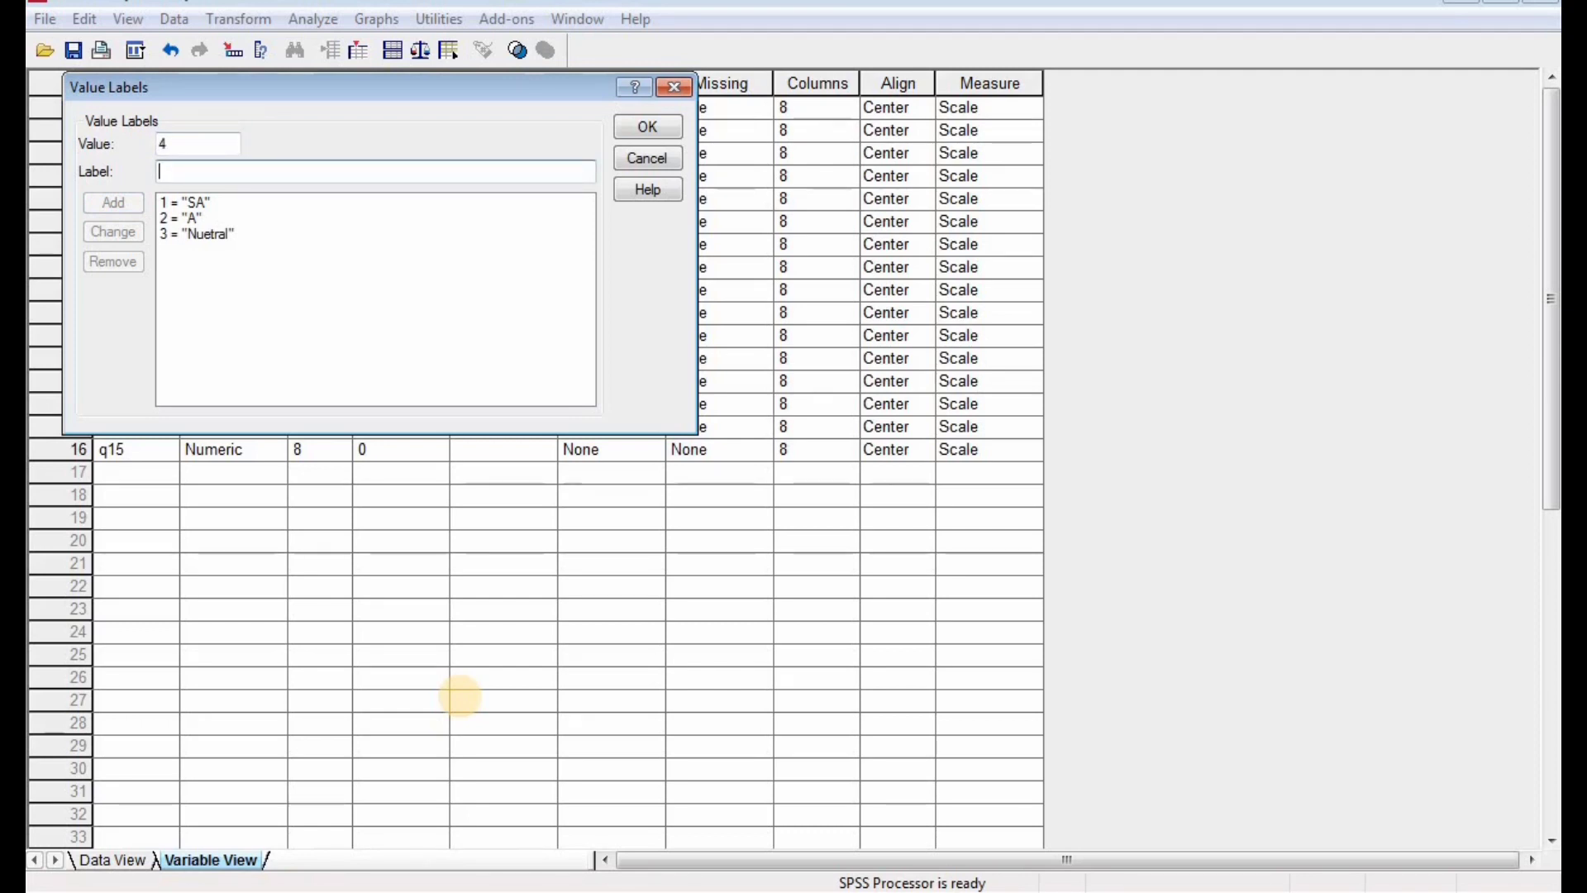
pyautogui.write('DA')
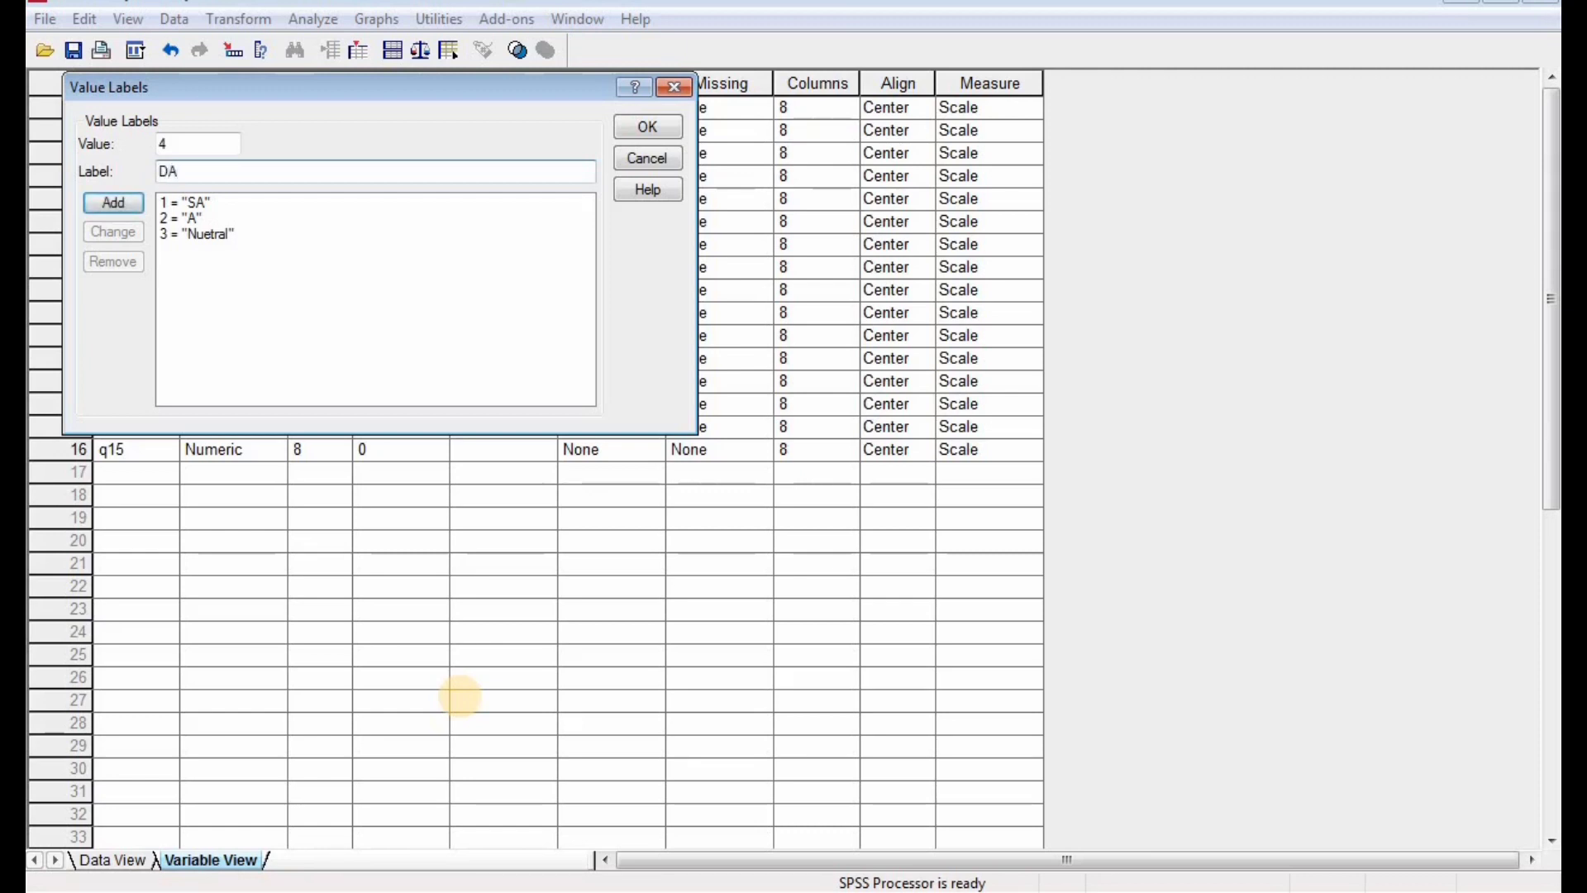
pyautogui.press('Return')
pyautogui.write('5')
pyautogui.press('Tab')
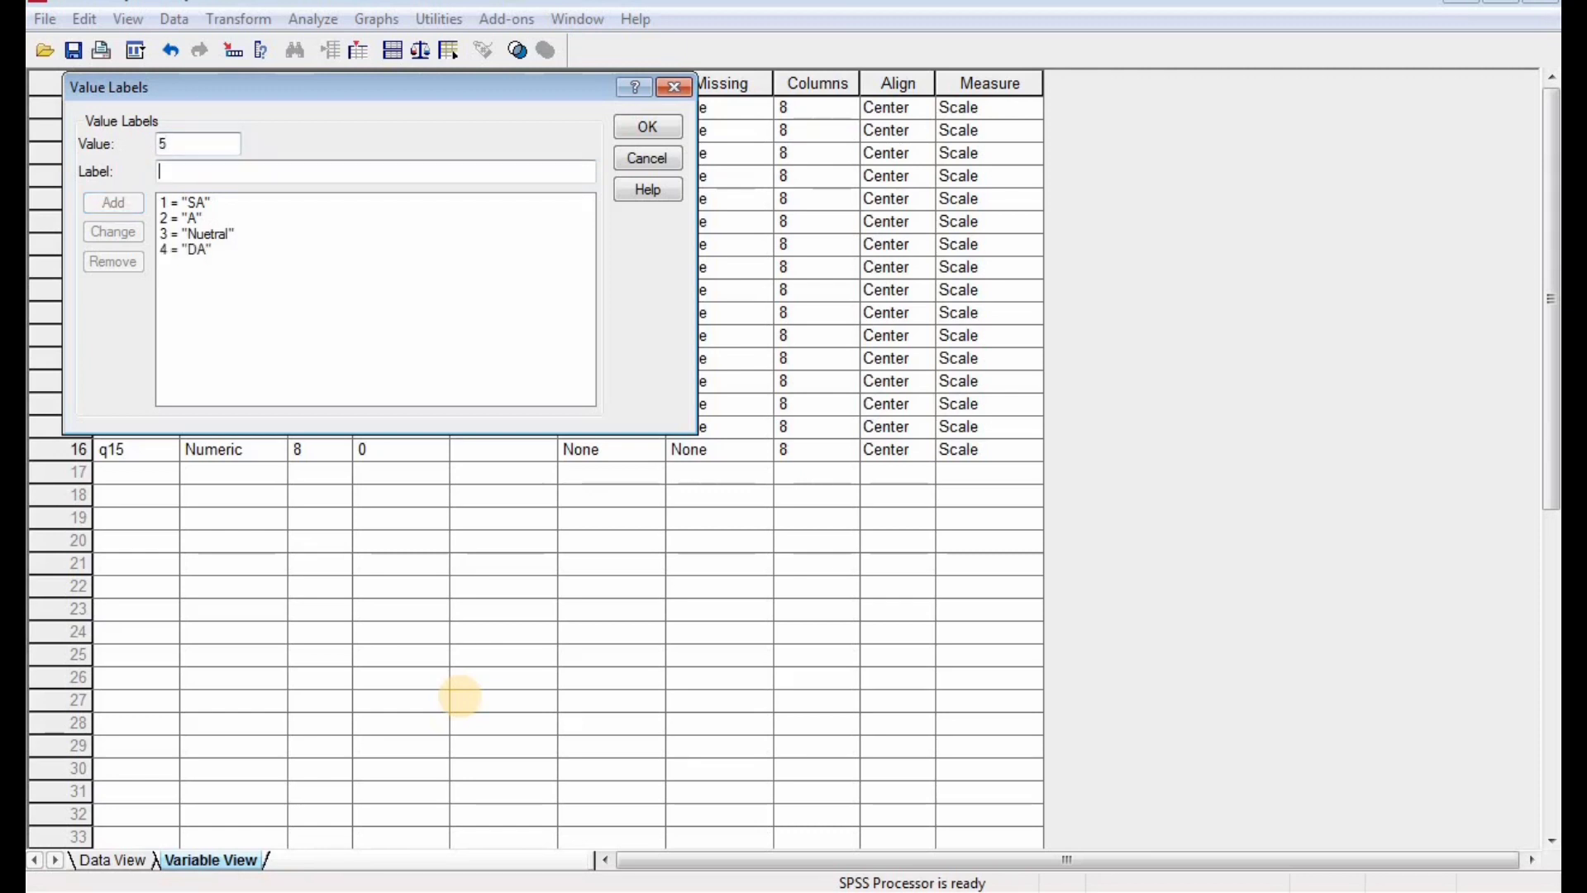
pyautogui.write('SDA')
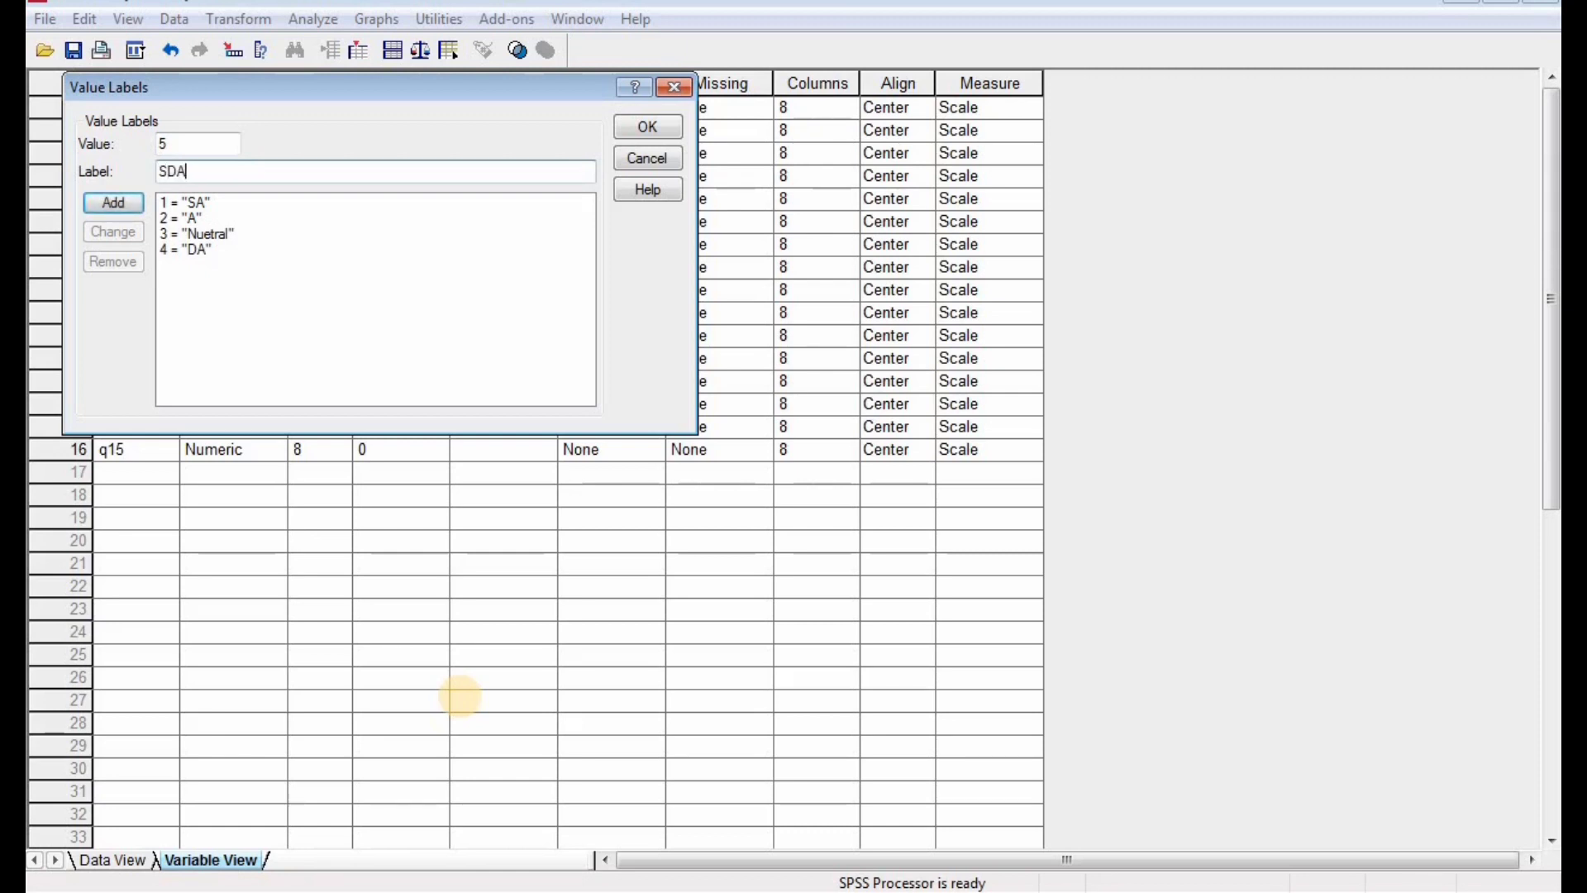
pyautogui.press('Return')
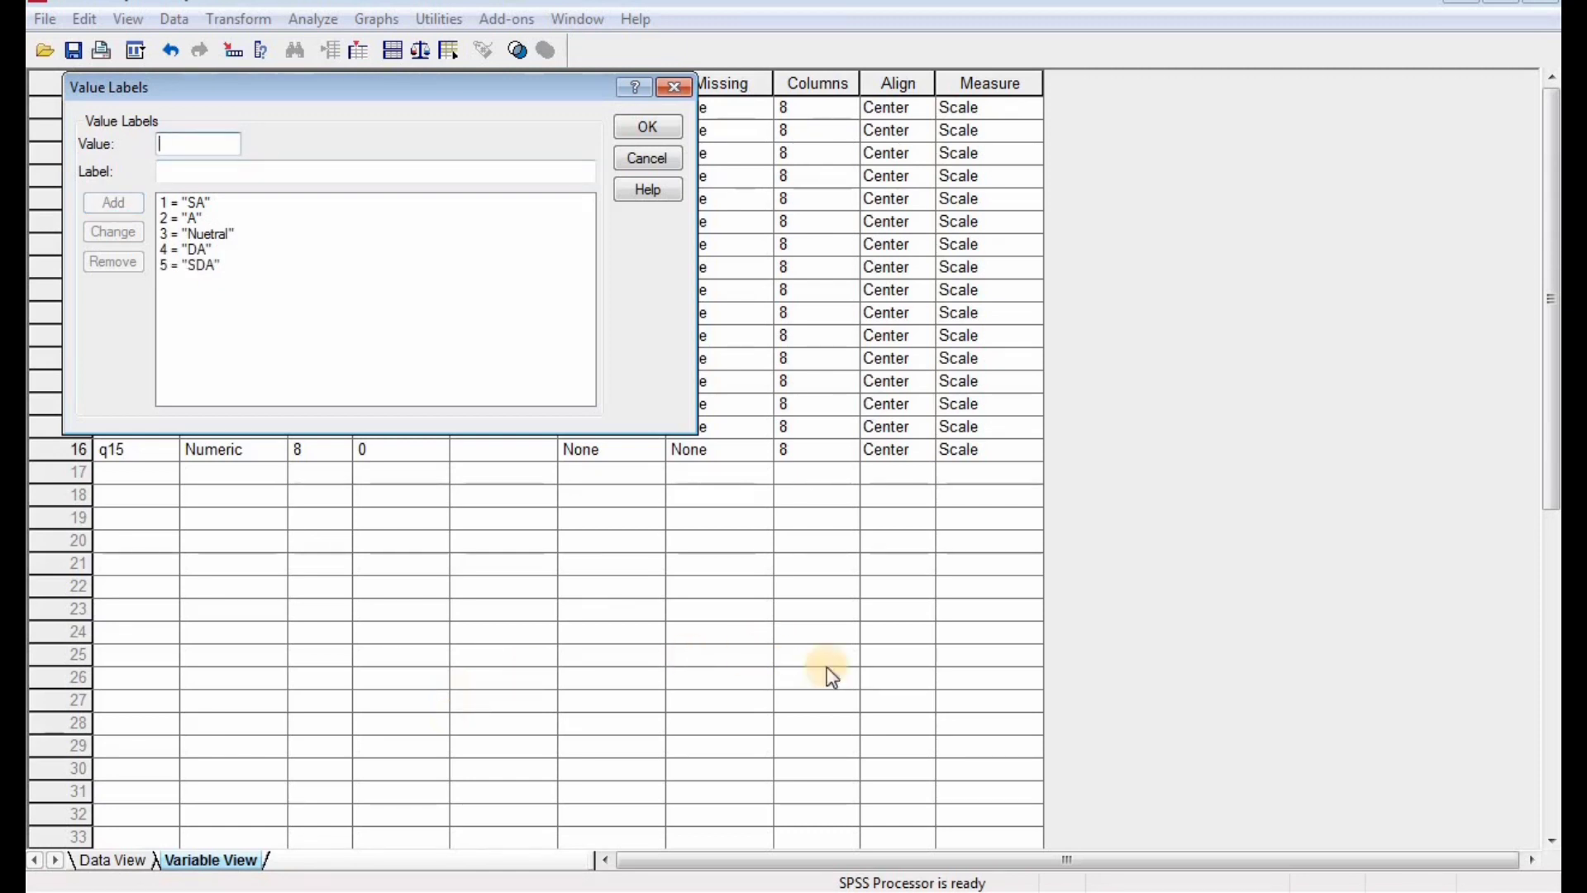
pyautogui.click(653, 128)
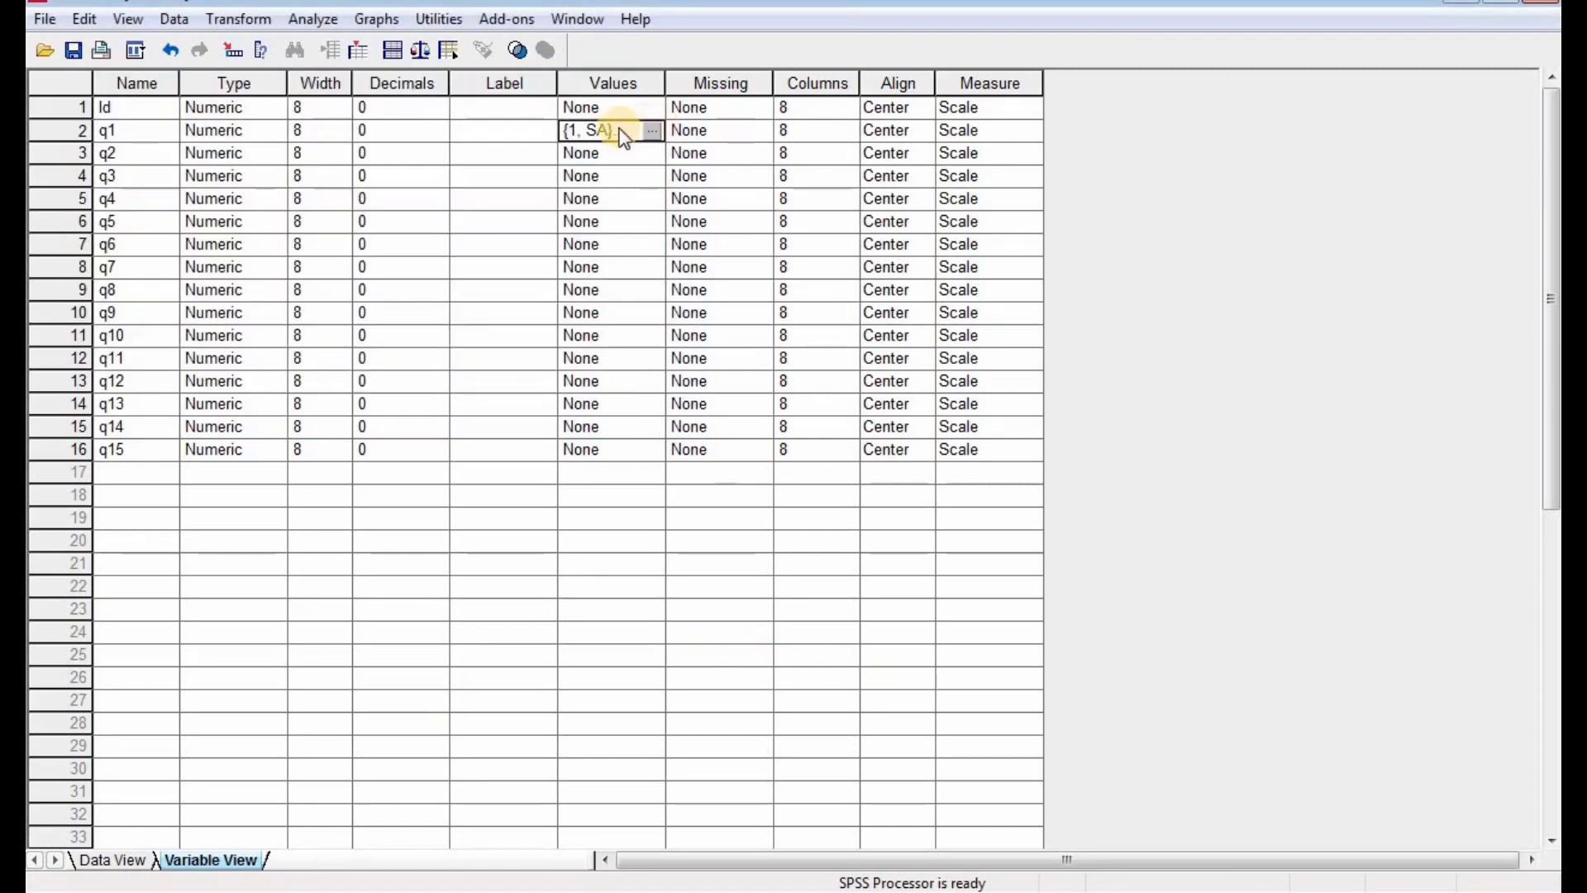
# Copy the value labels of q1 to all variables from q2 to q15.
pyautogui.rightClick(621, 129)
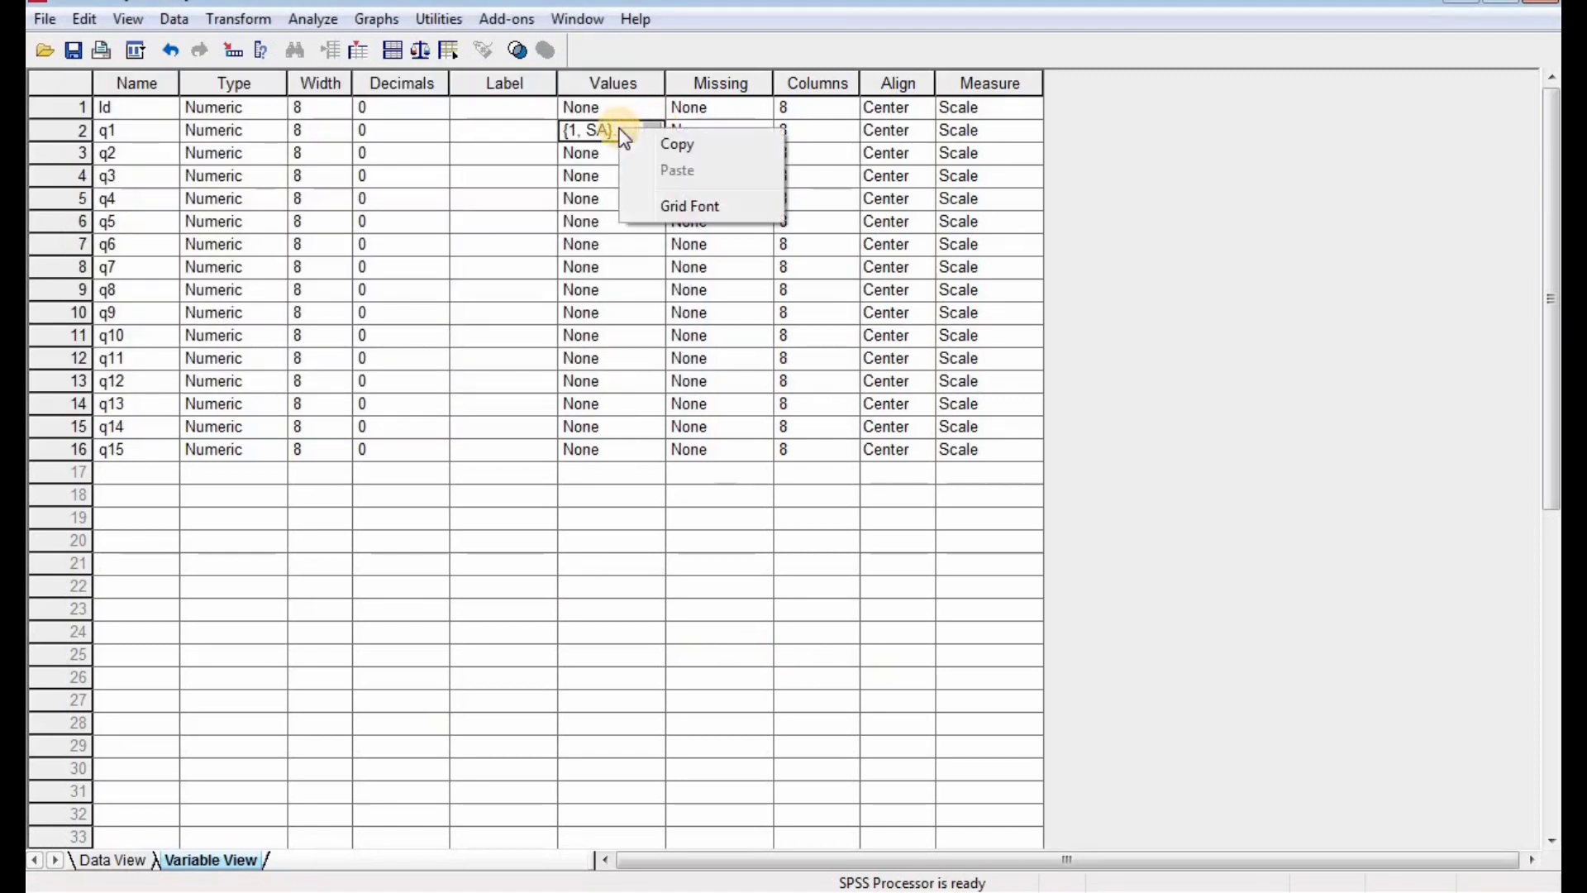
pyautogui.click(673, 146)
pyautogui.moveTo(638, 153); pyautogui.dragTo(620, 419)
pyautogui.click(612, 408)
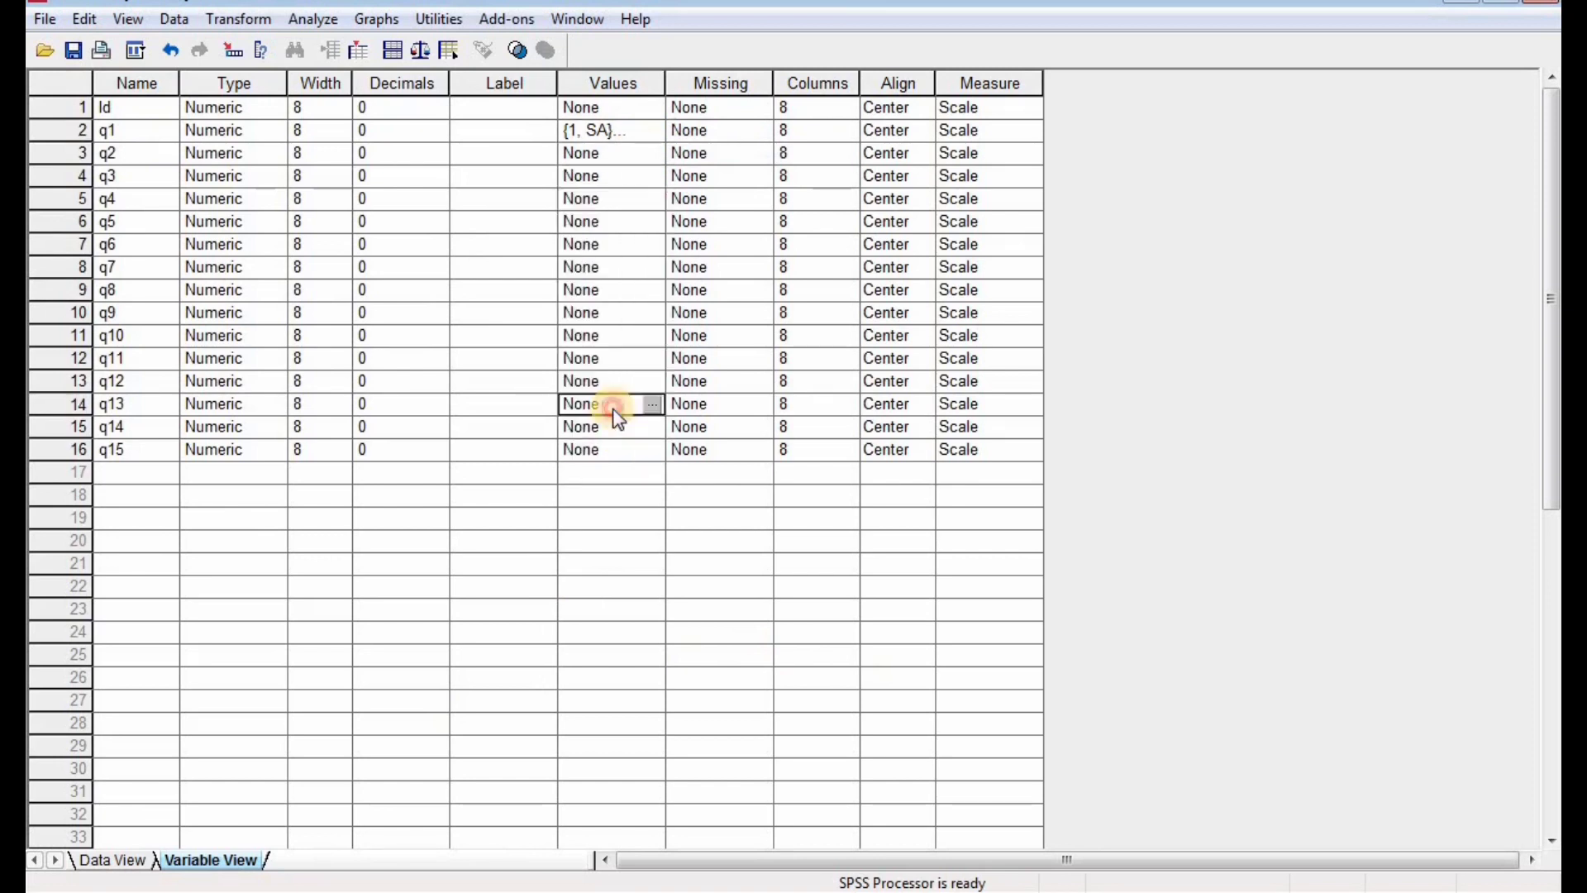
pyautogui.moveTo(617, 157); pyautogui.dragTo(597, 446)
pyautogui.rightClick(594, 414)
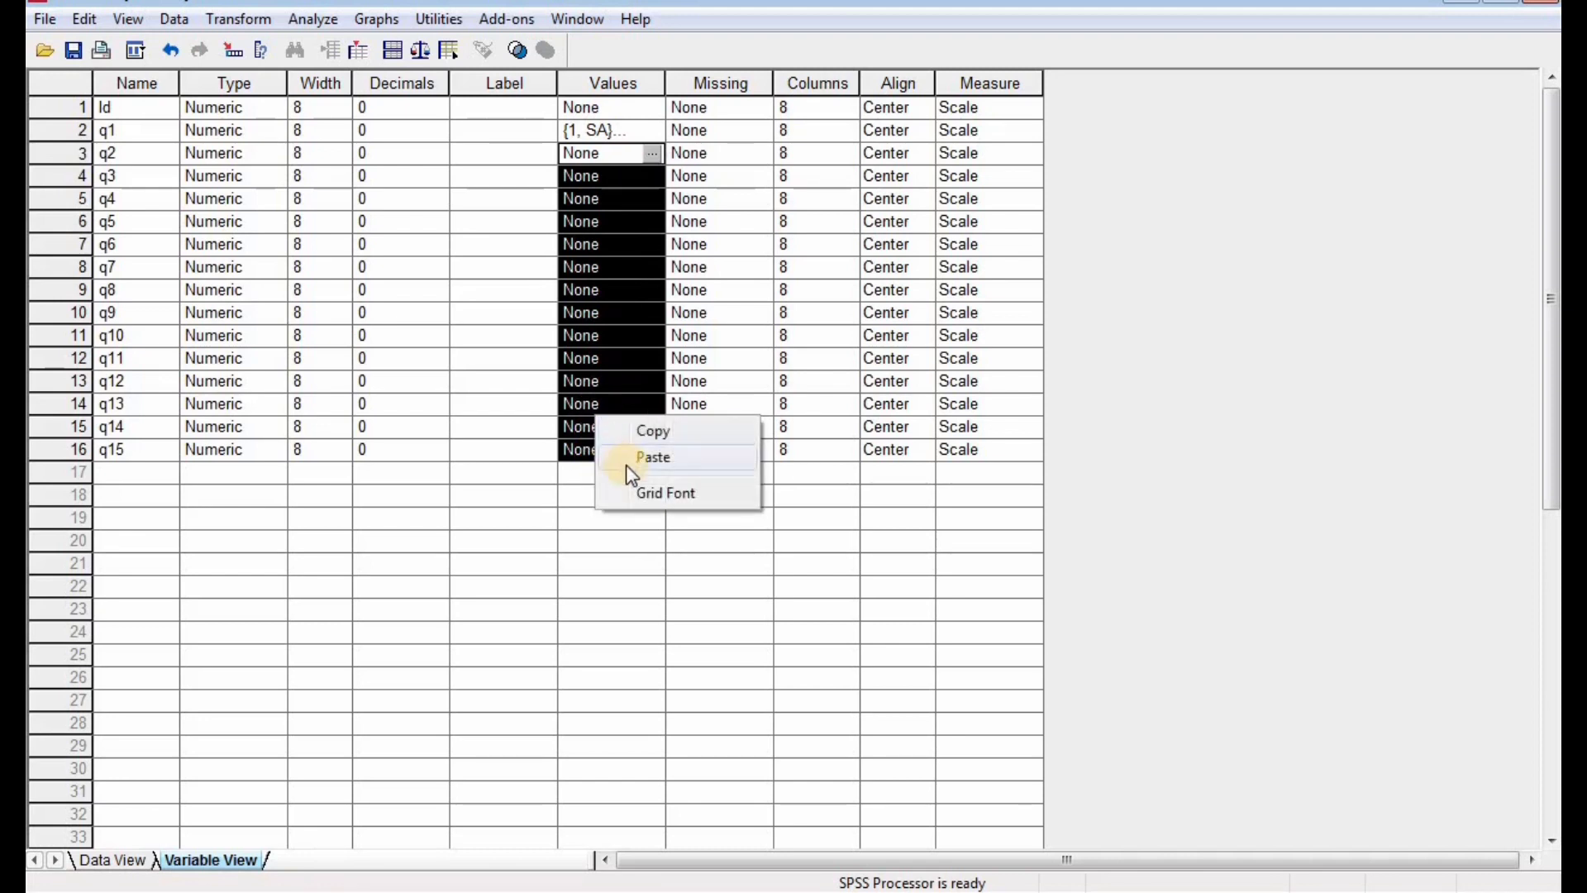
pyautogui.click(653, 457)
pyautogui.click(443, 586)
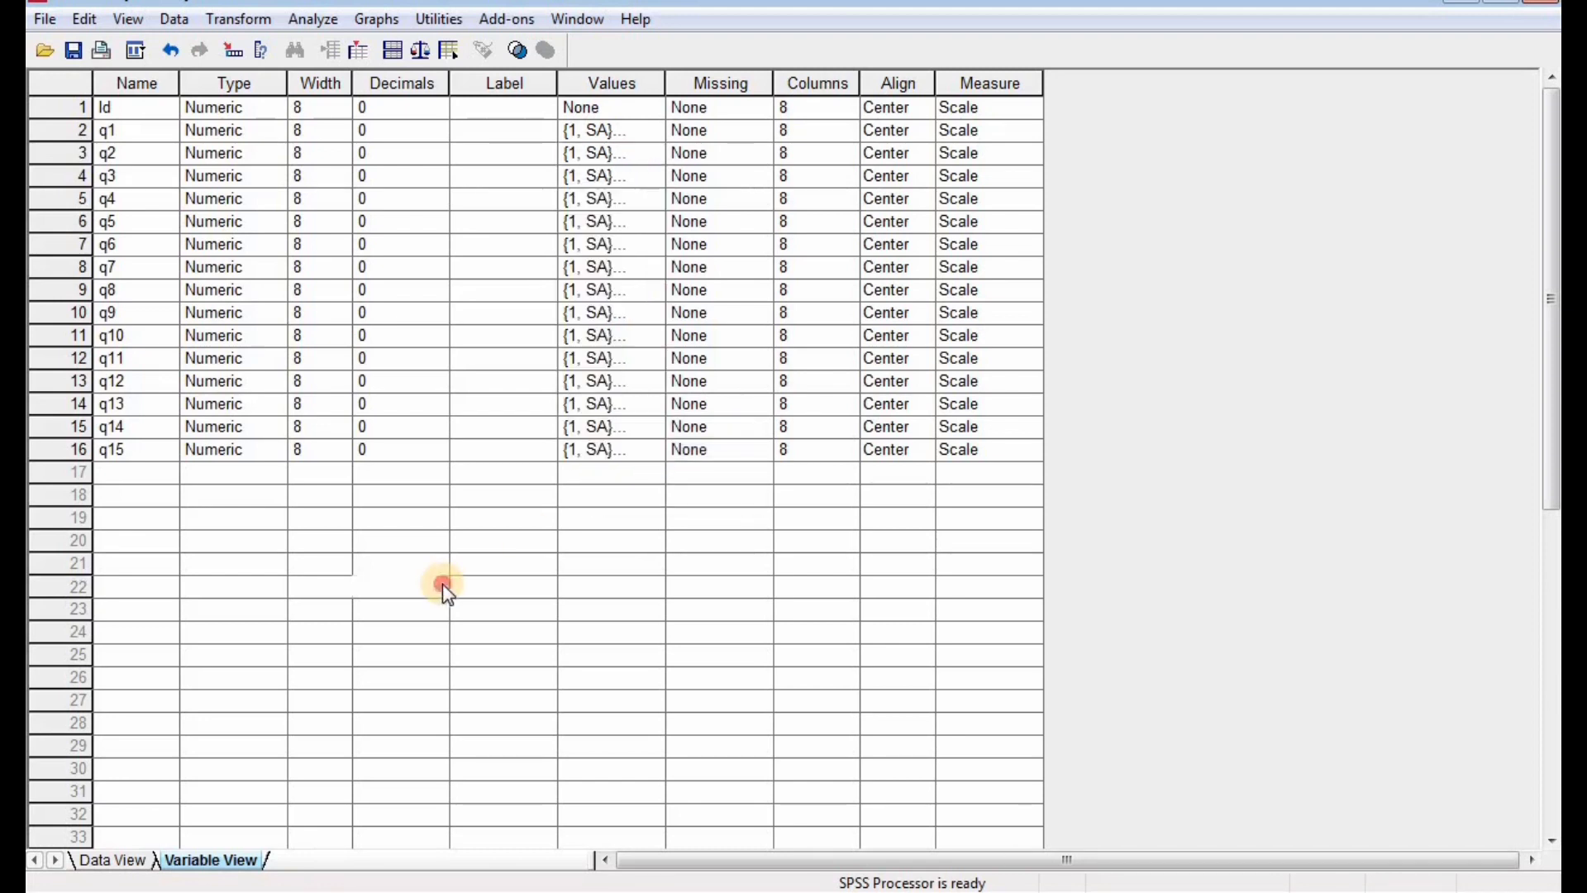
pyautogui.click(439, 582)
pyautogui.click(502, 84)
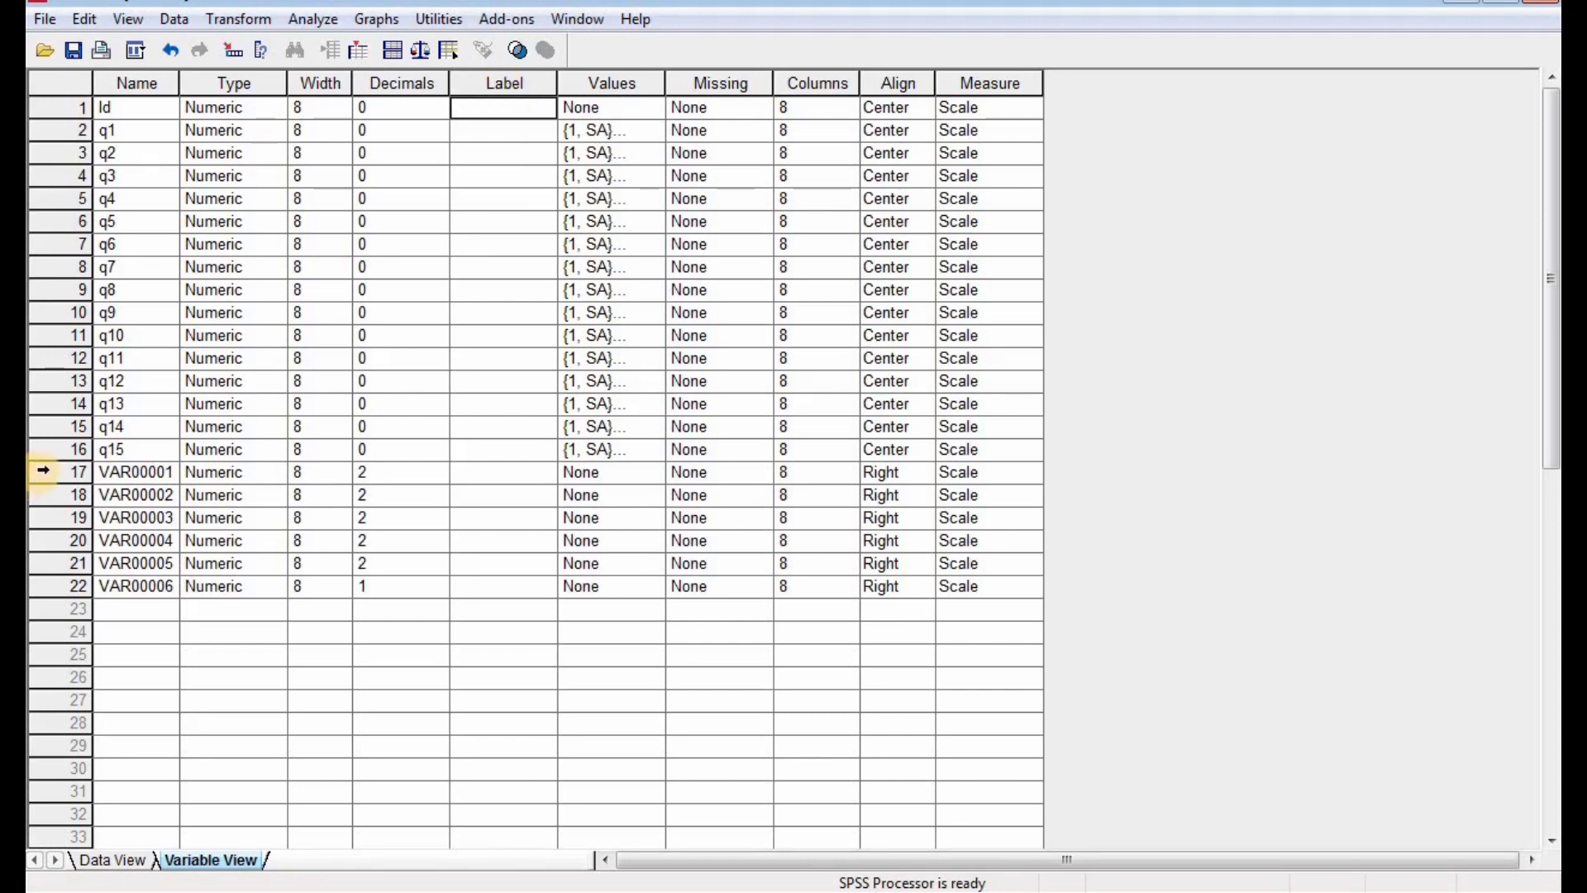
# Delete the unneeded variables VAR00001 to VAR00006 in rows 17 to 22.
pyautogui.moveTo(43, 471); pyautogui.dragTo(62, 591)
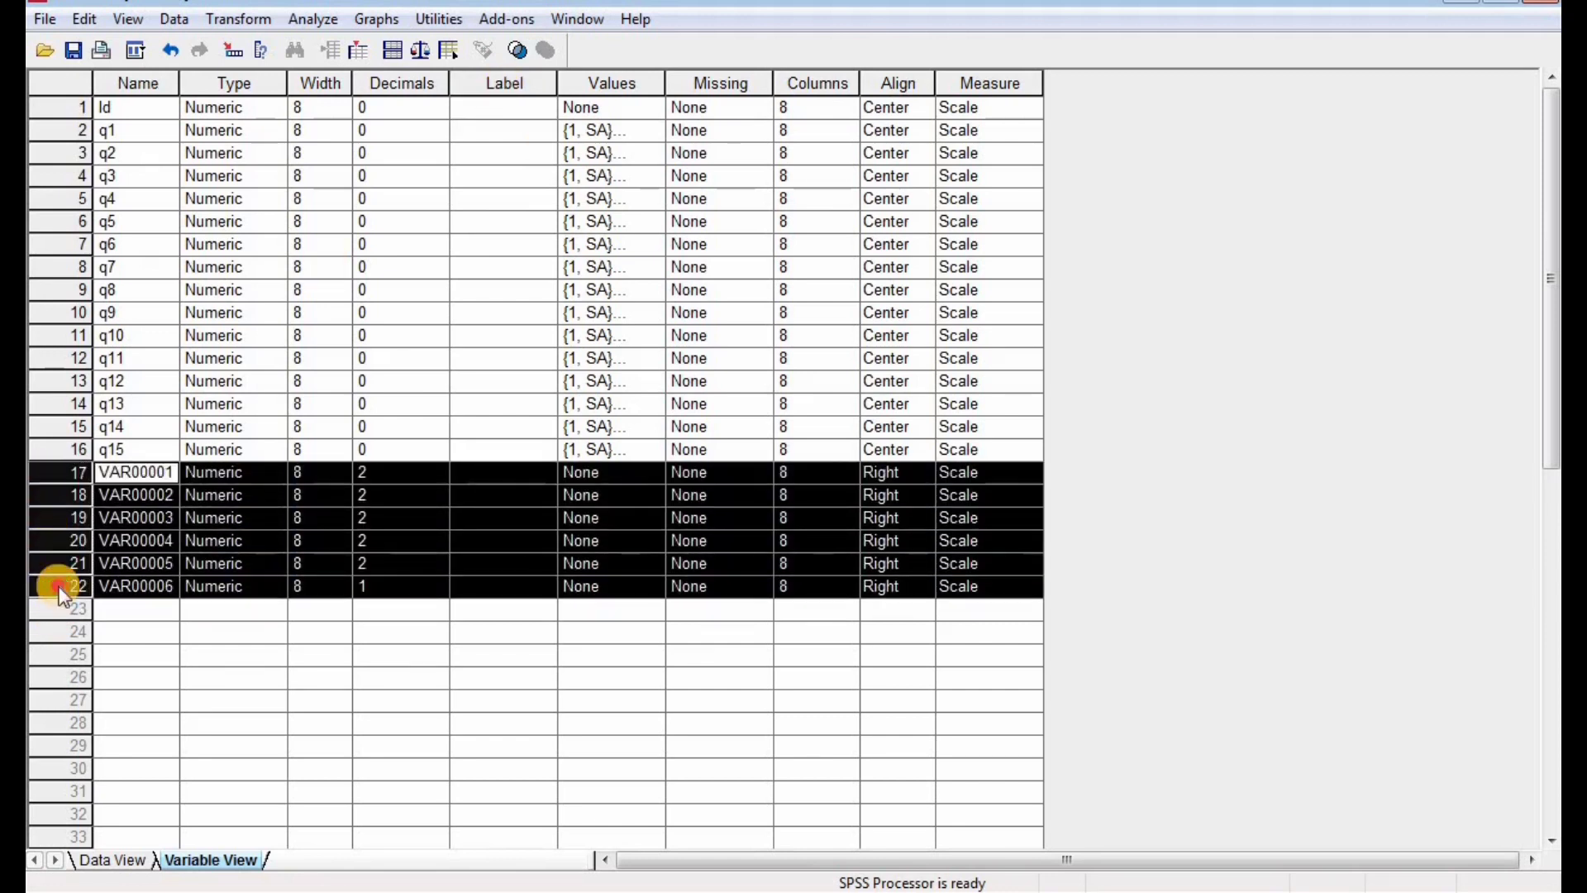
pyautogui.rightClick(58, 574)
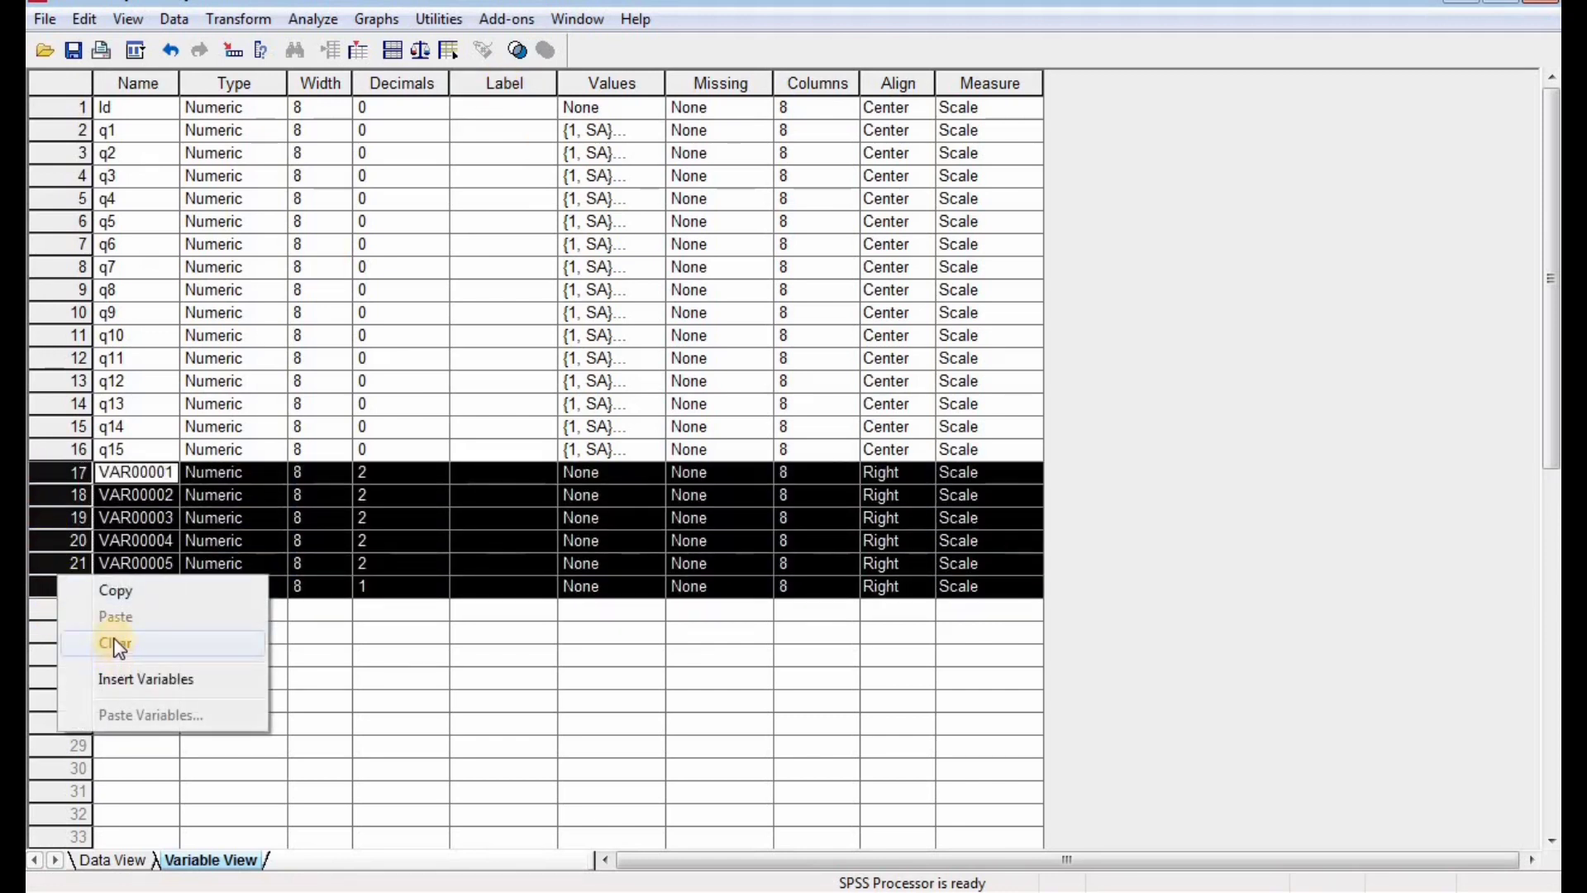
pyautogui.click(117, 644)
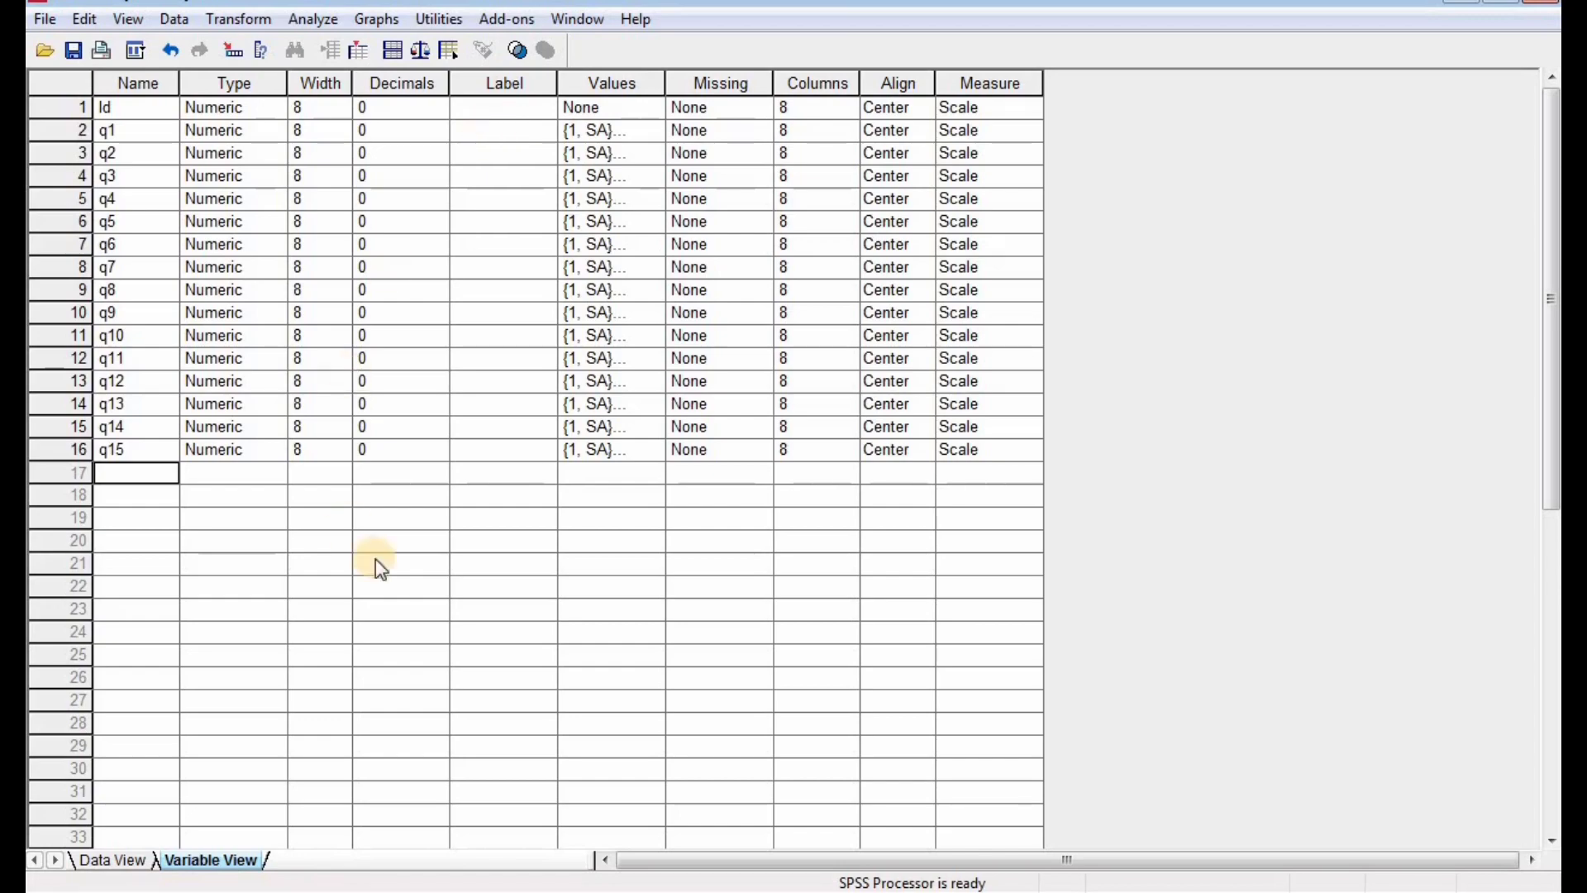
# Copy the fifteen statements from the Word questionnaire table and paste them in SPSS as the labels of q1 to q15.
pyautogui.hotkey('alt', 'Tab')
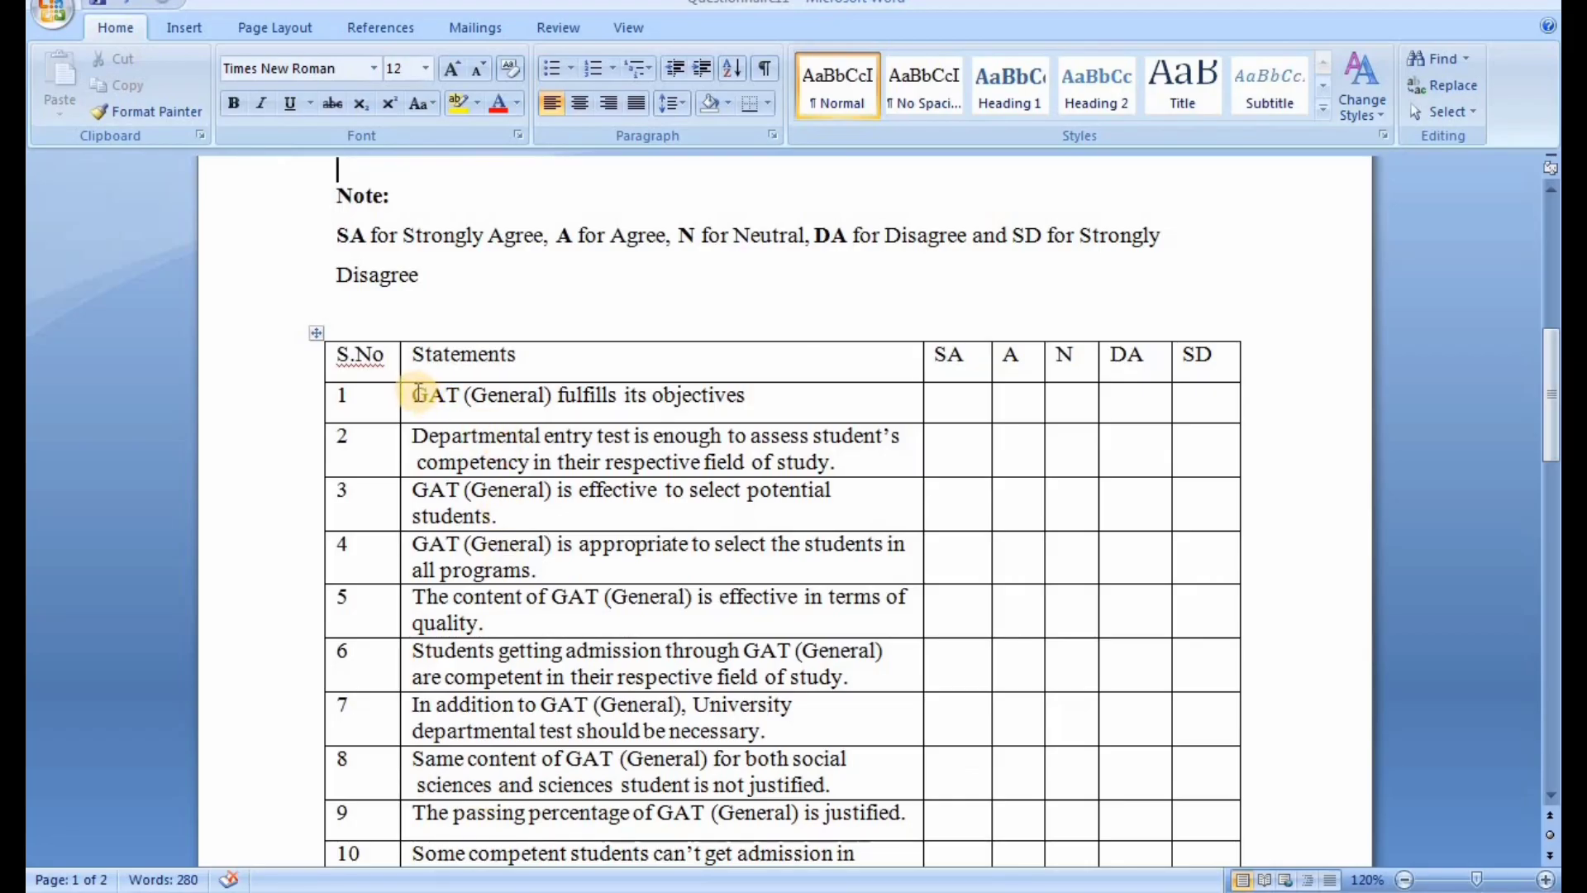
pyautogui.moveTo(415, 397); pyautogui.dragTo(618, 742)
pyautogui.hotkey('ctrl', 'c')
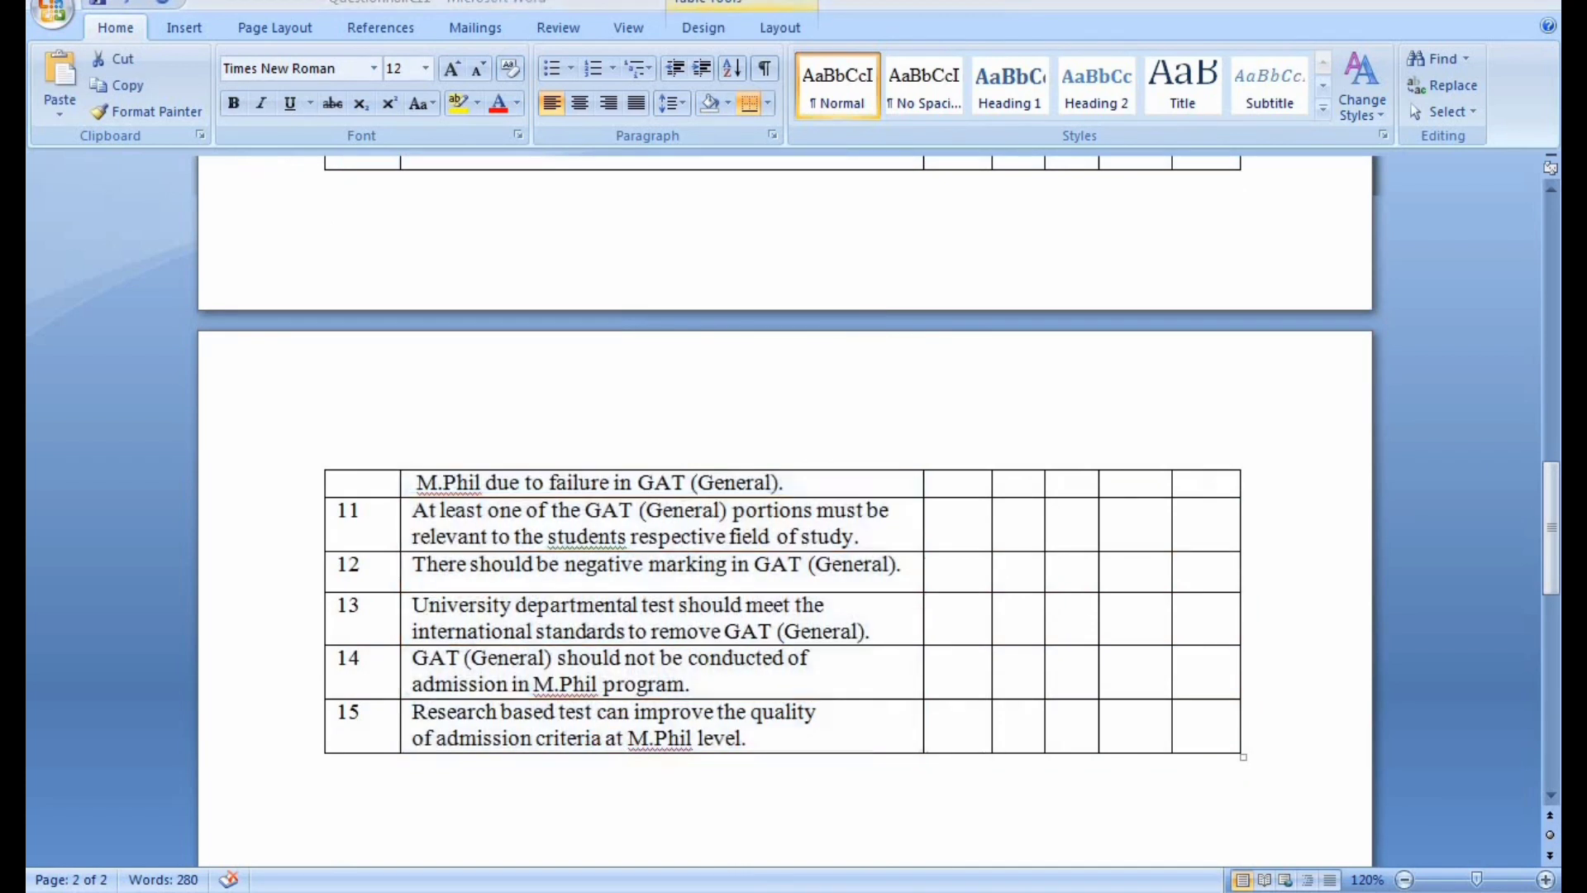
pyautogui.hotkey('alt', 'Tab')
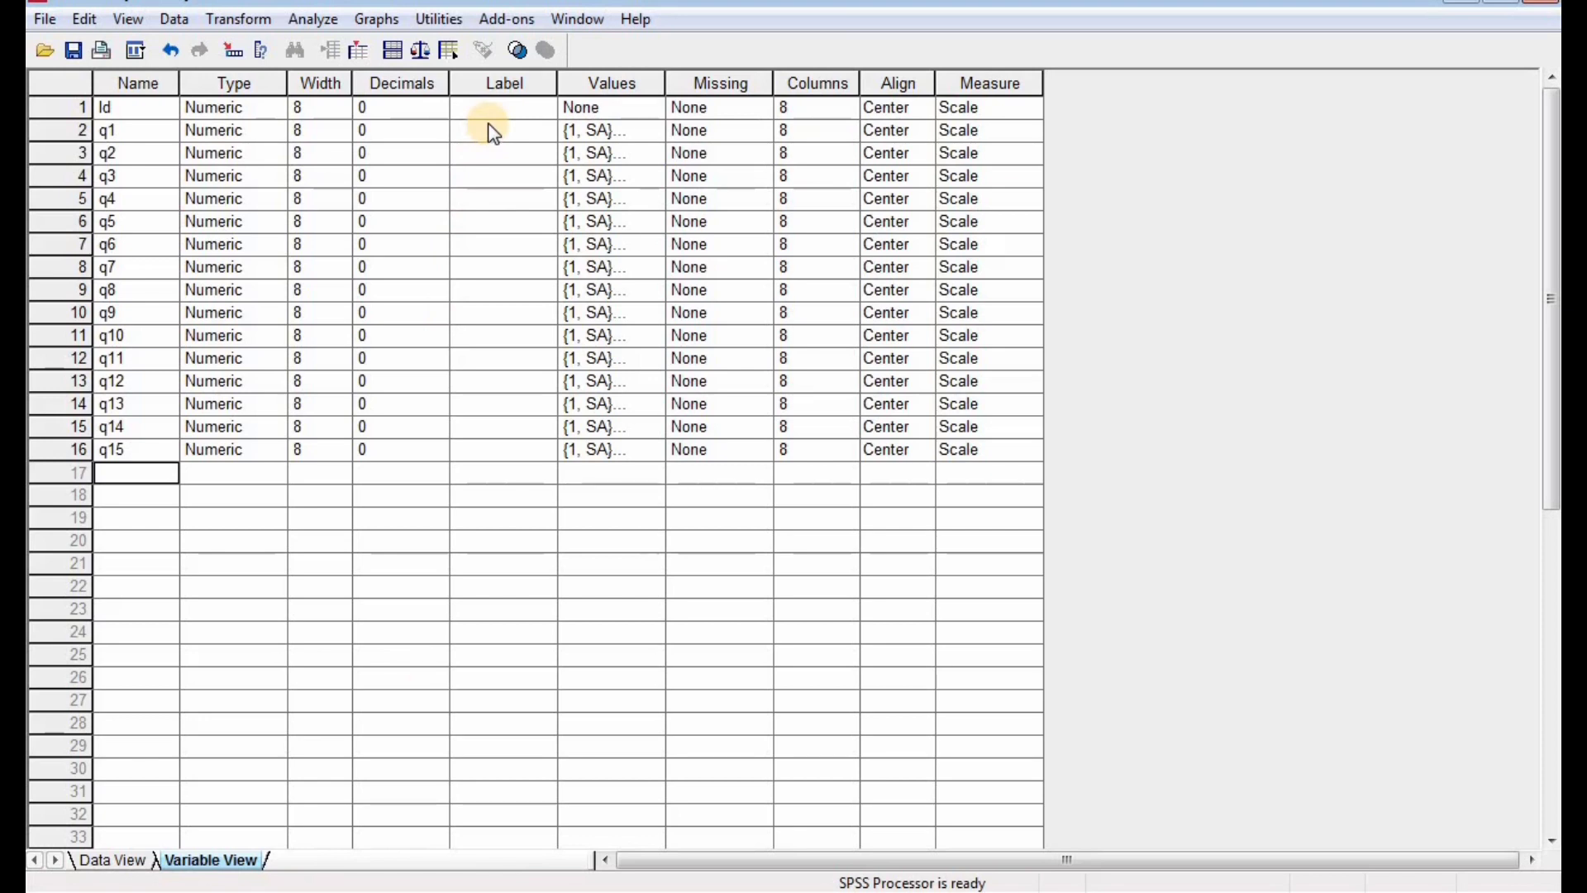
pyautogui.moveTo(492, 131); pyautogui.dragTo(477, 449)
pyautogui.rightClick(519, 366)
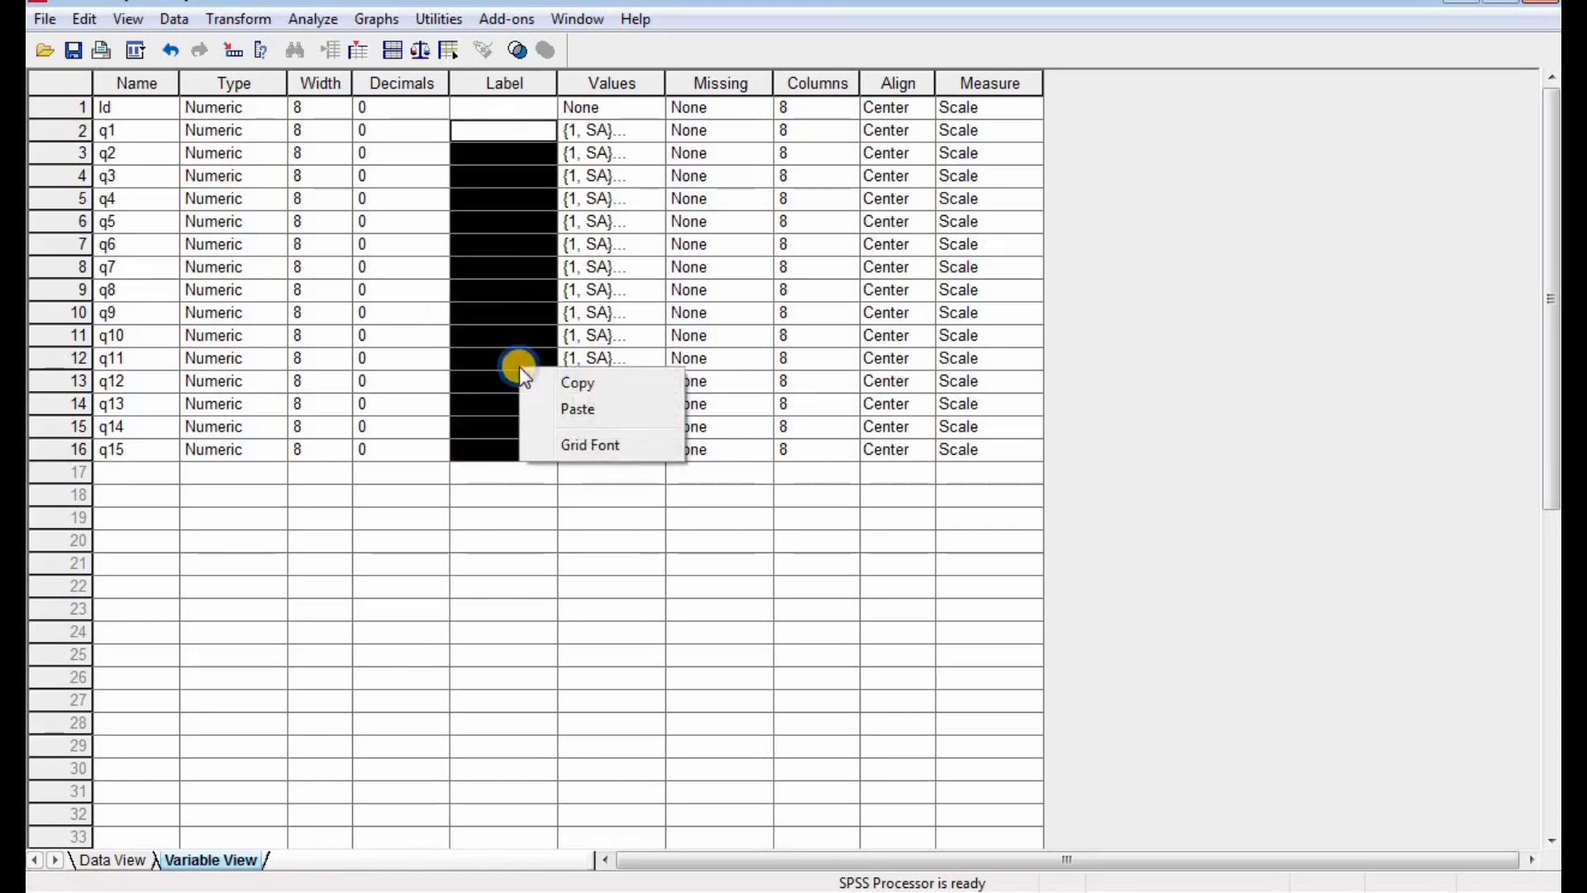
pyautogui.click(542, 411)
# Widen the Label column moderately so that more of each statement's text can be read.
pyautogui.click(529, 270)
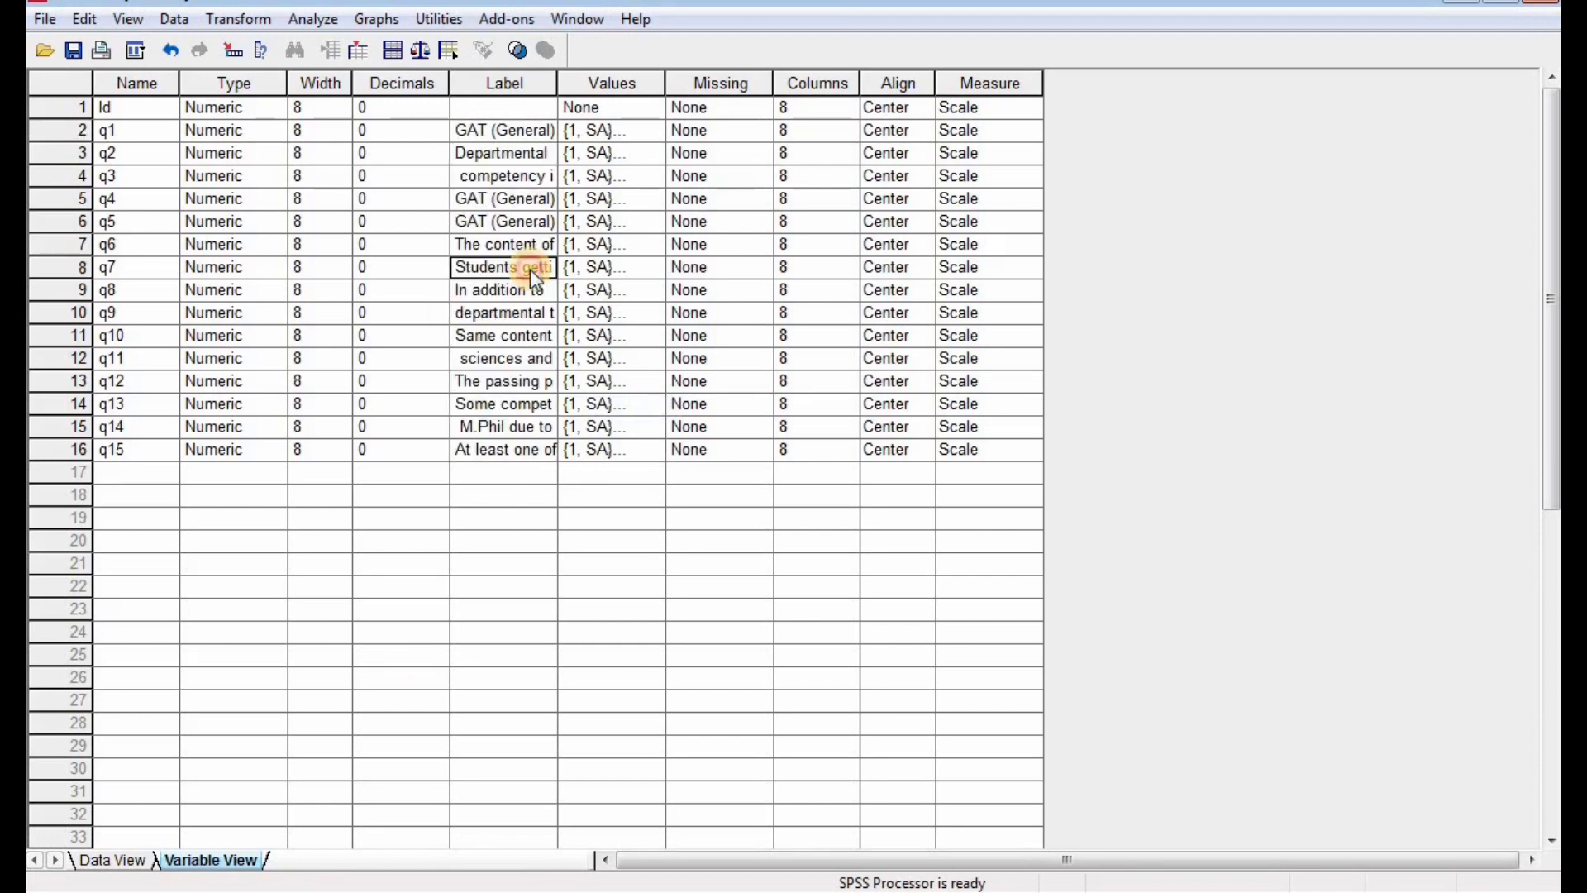
pyautogui.moveTo(557, 83); pyautogui.dragTo(752, 124)
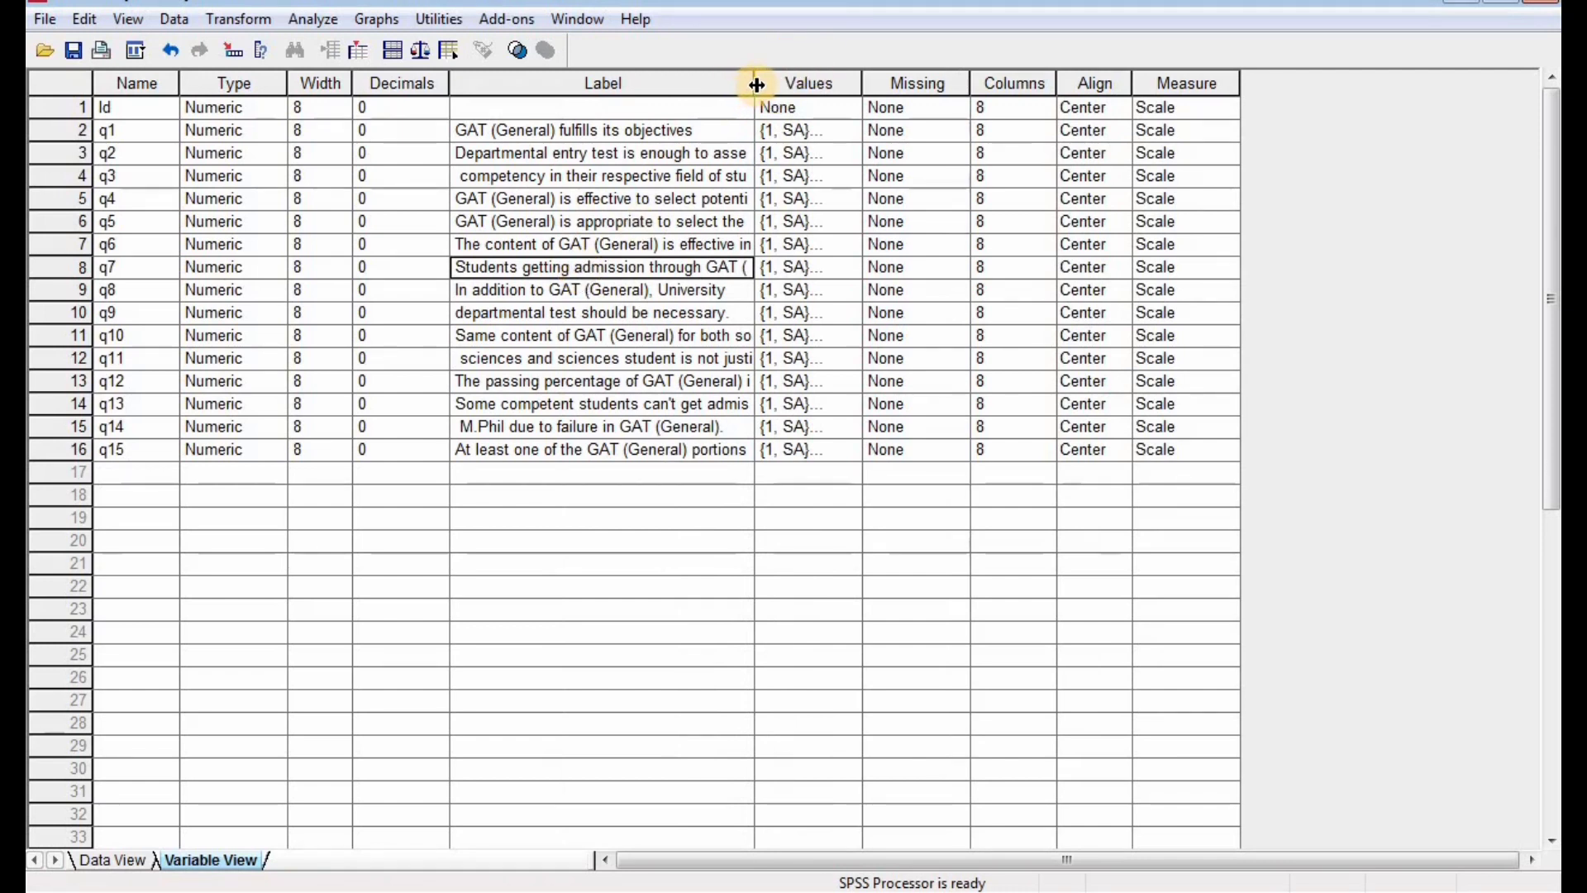
pyautogui.moveTo(756, 85); pyautogui.dragTo(631, 82)
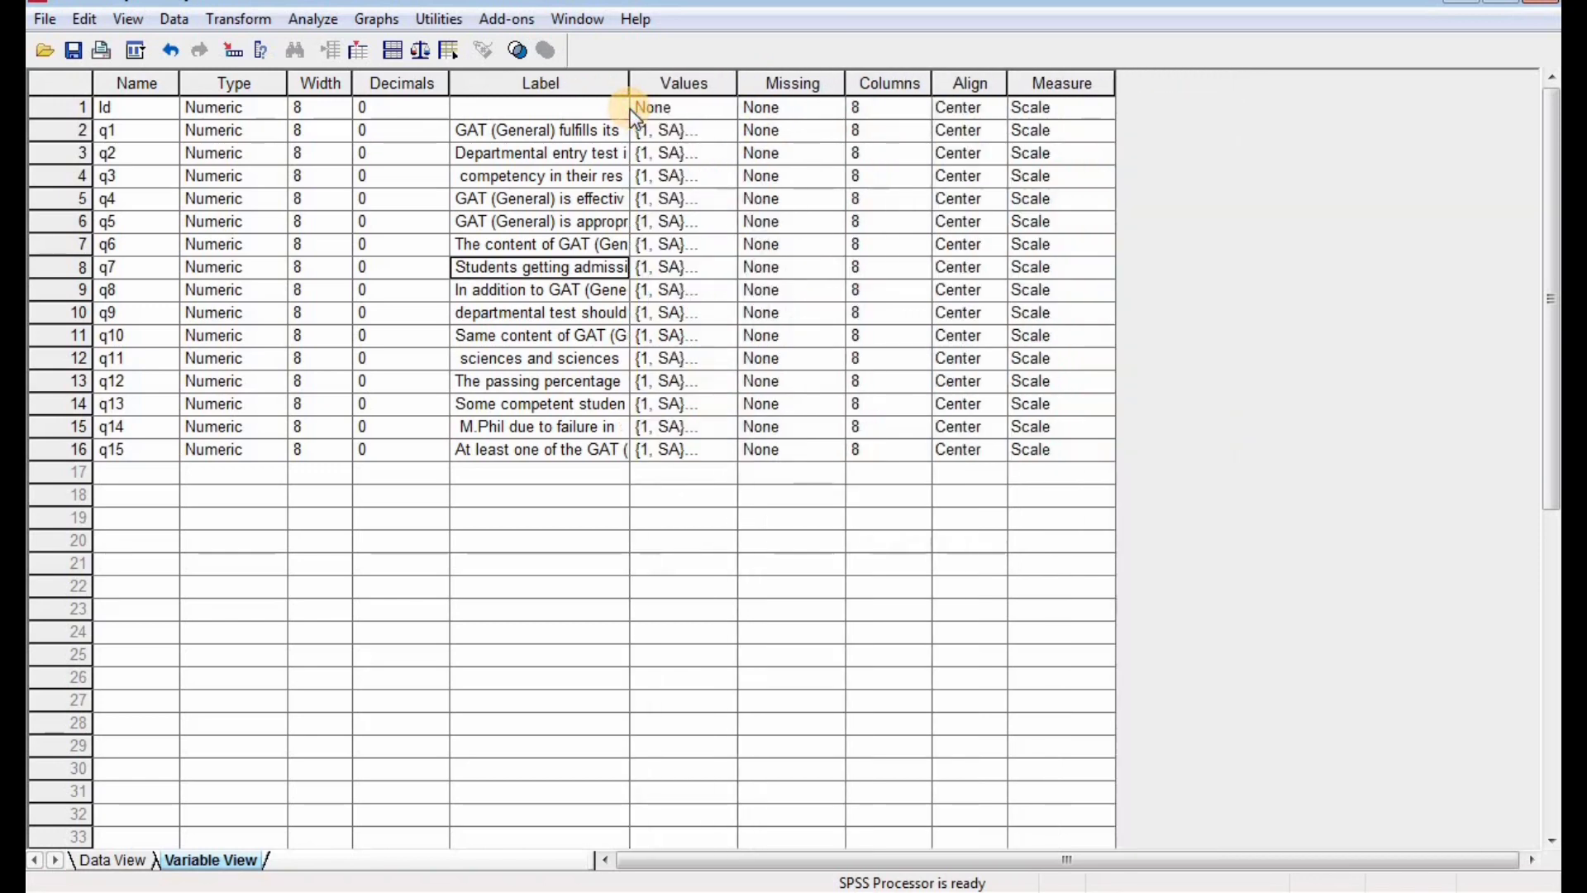
# Switch to the case data and save the file to the Desktop as SPSS DATA, minimizing the output window that opens.
pyautogui.click(129, 855)
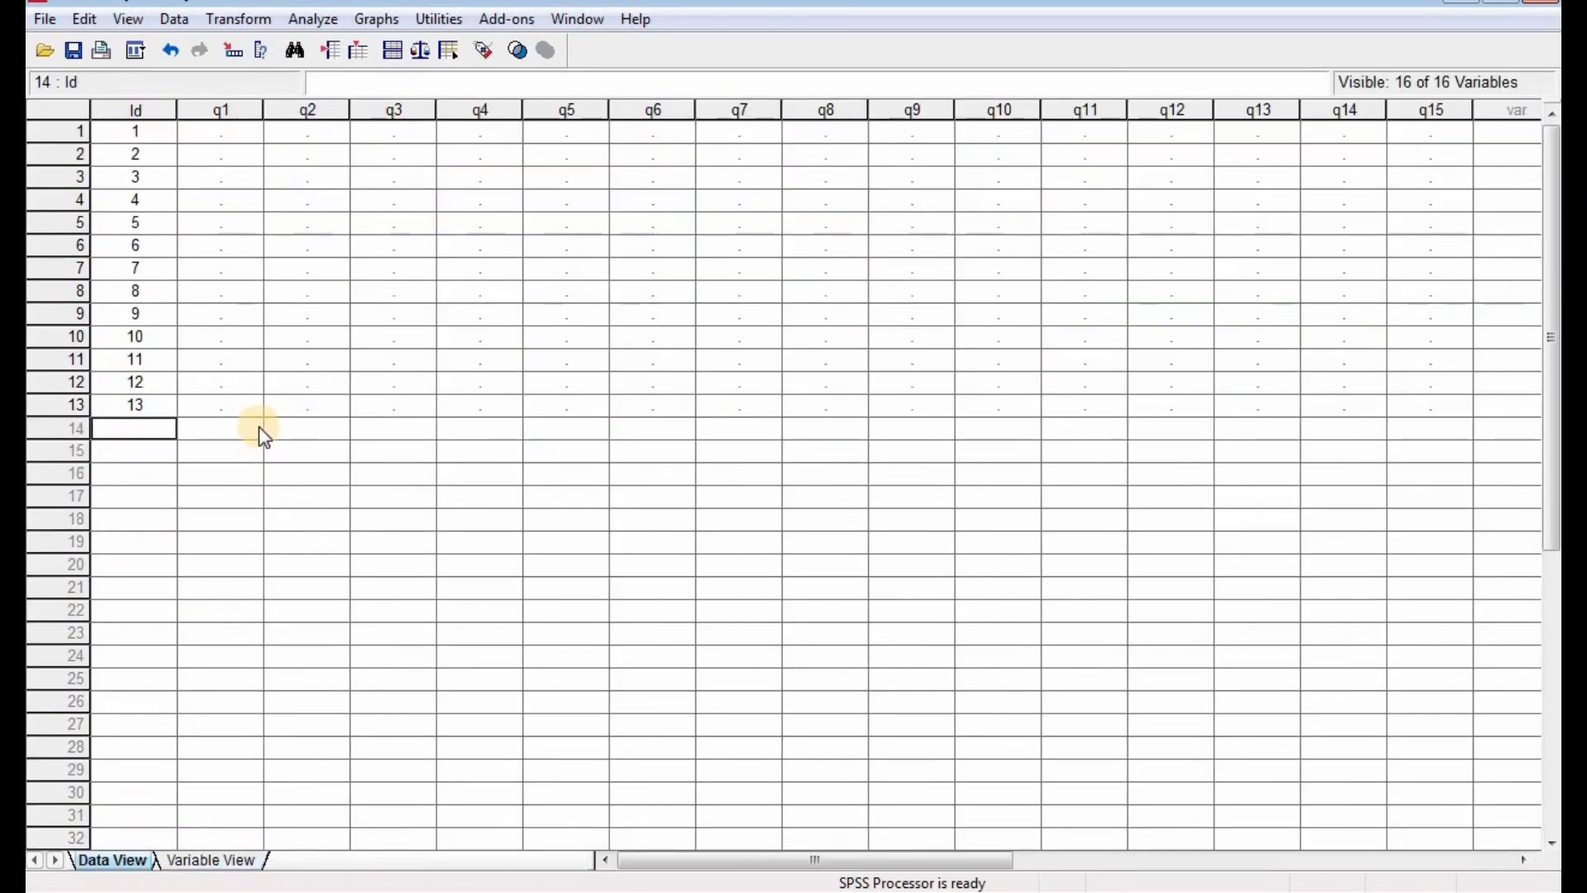
pyautogui.click(50, 20)
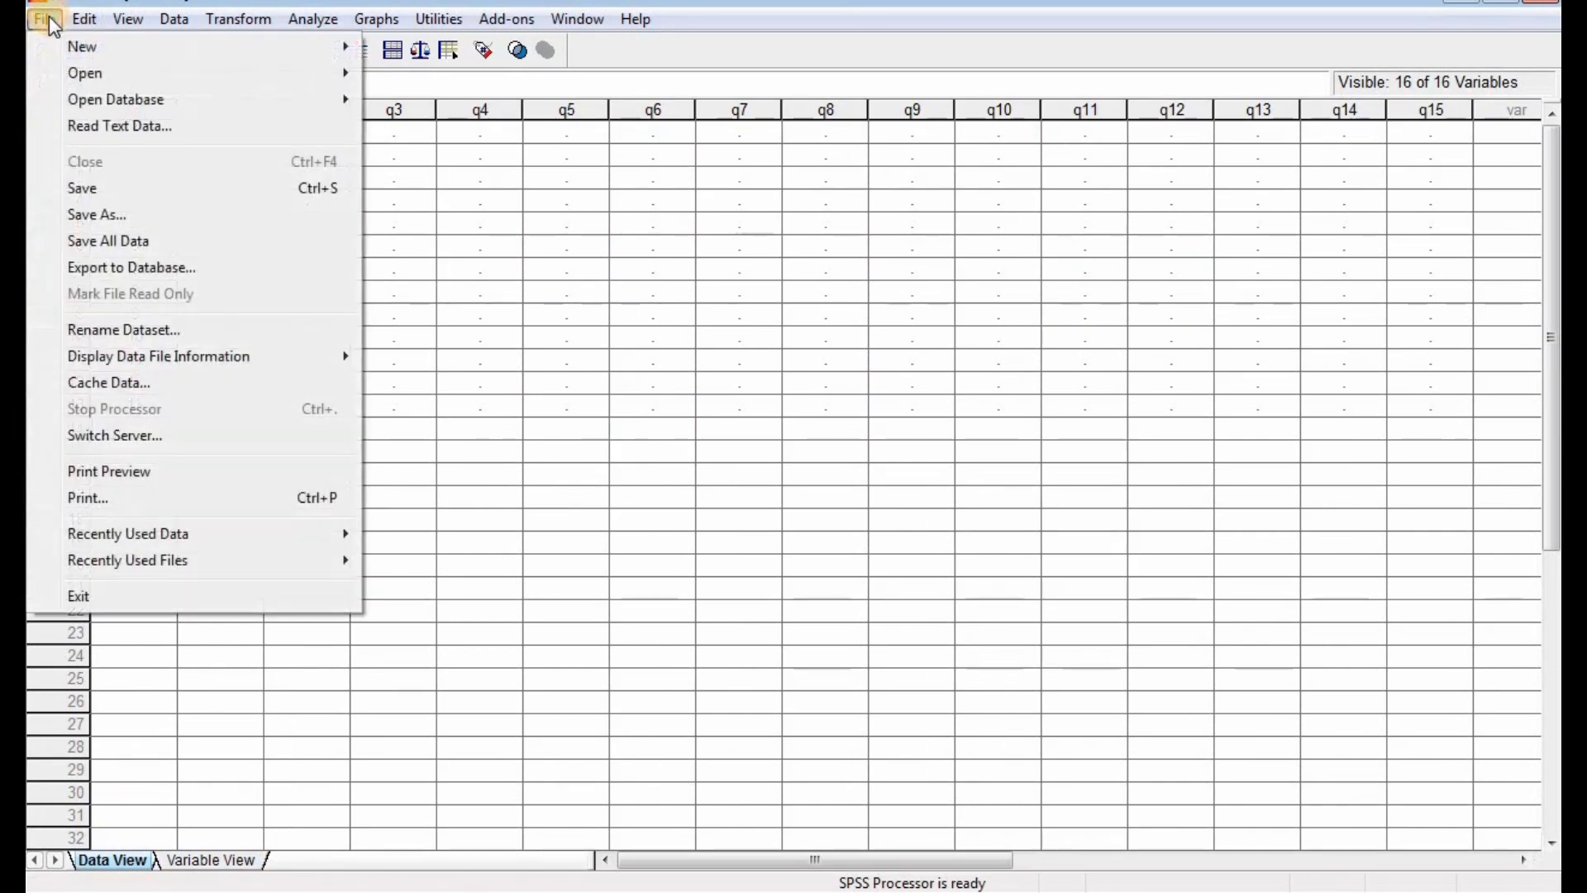
pyautogui.click(99, 190)
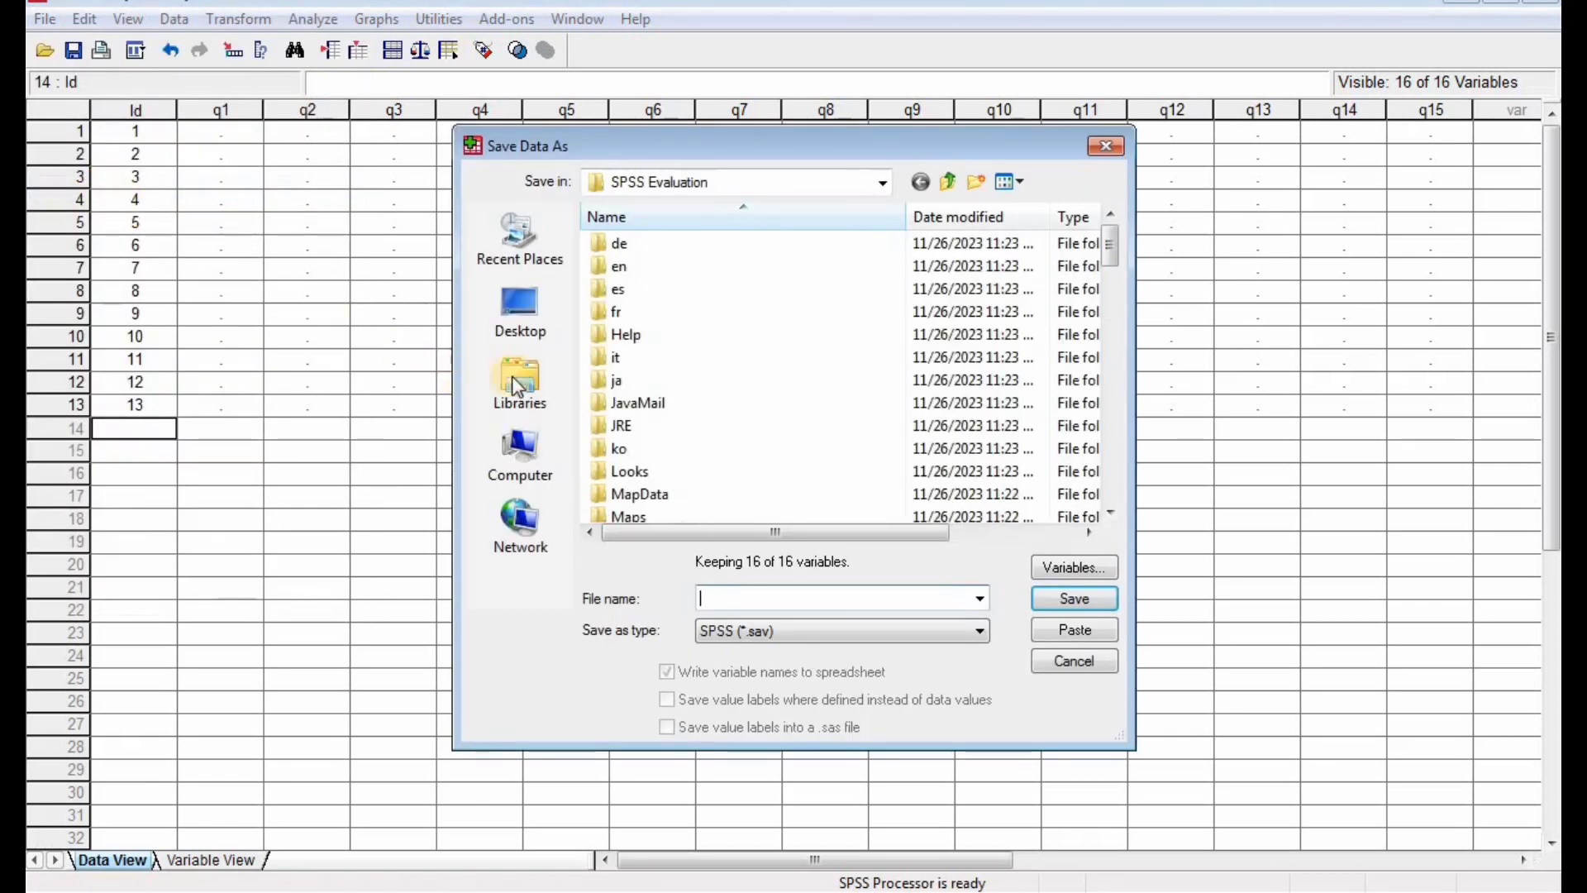
pyautogui.click(533, 336)
pyautogui.click(762, 596)
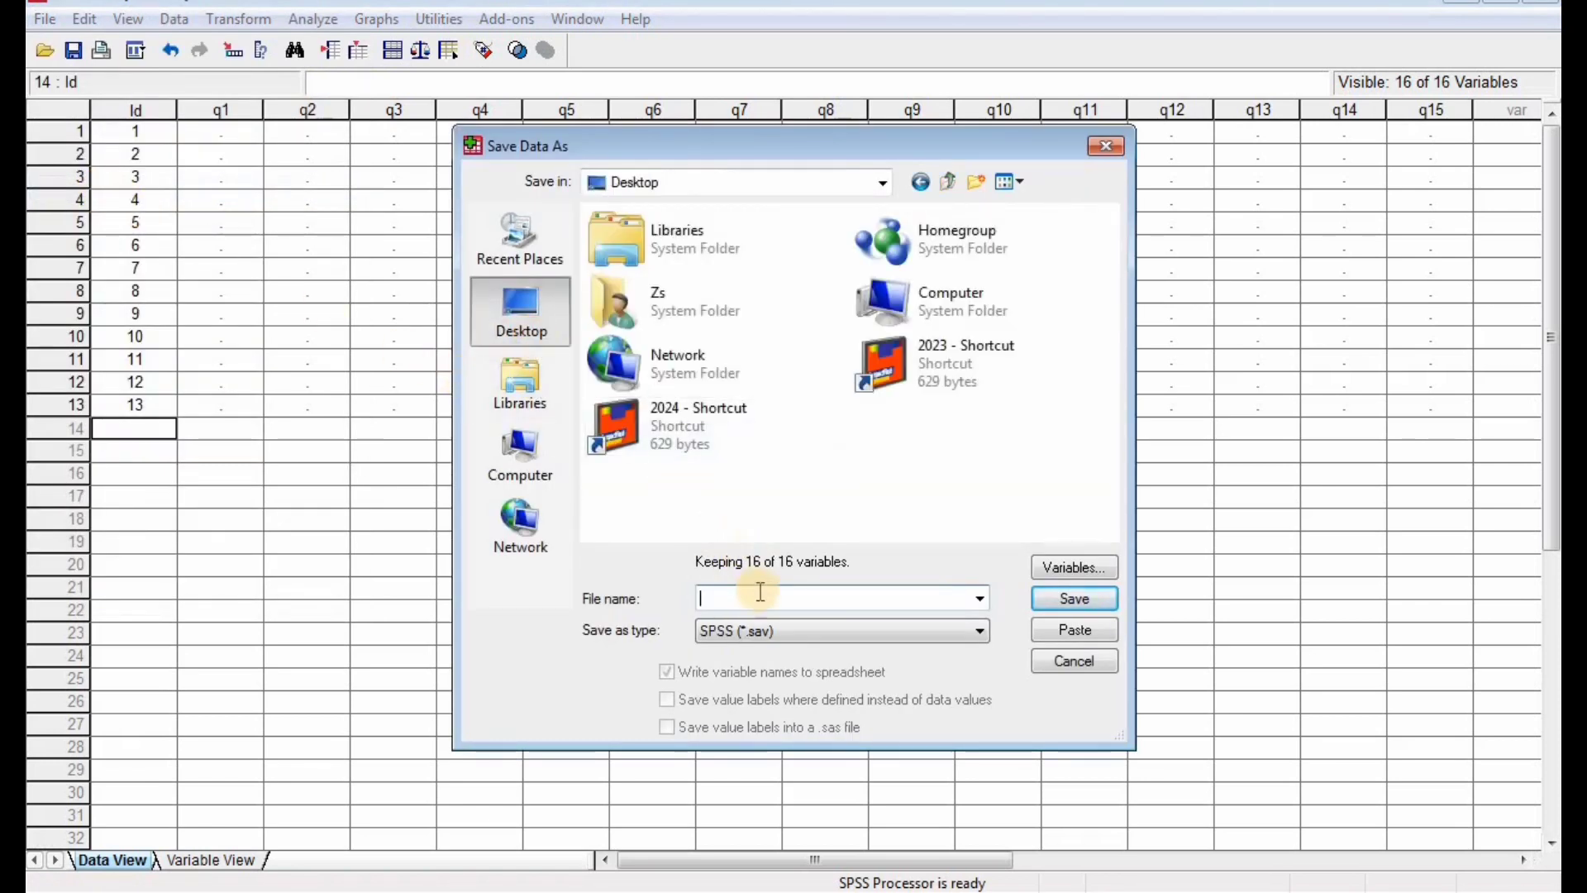
pyautogui.write('SPS')
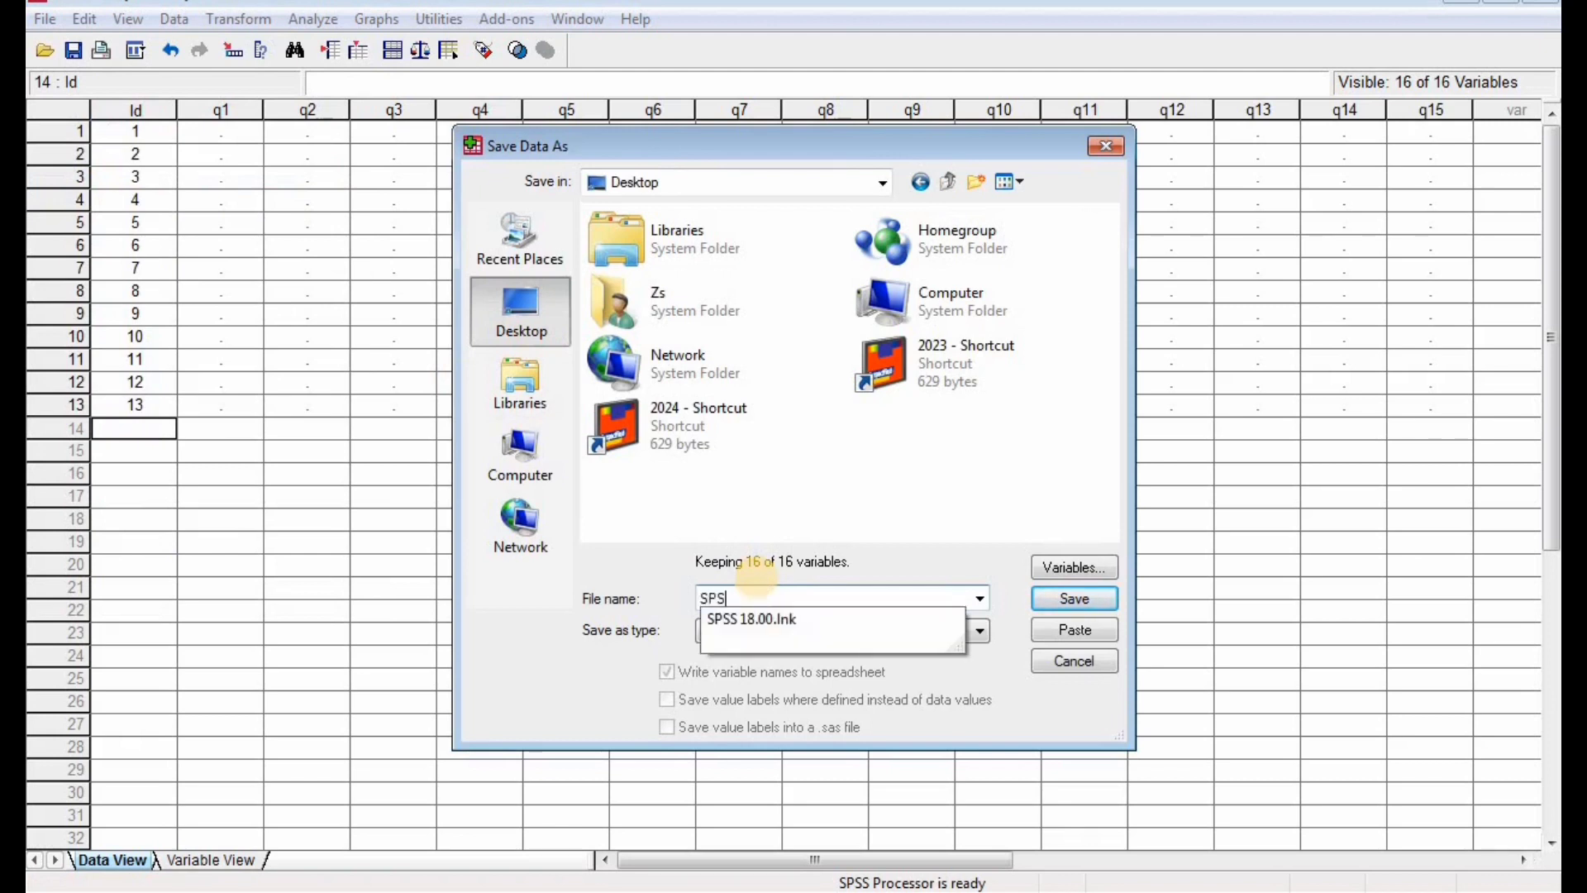
pyautogui.write('S DATA')
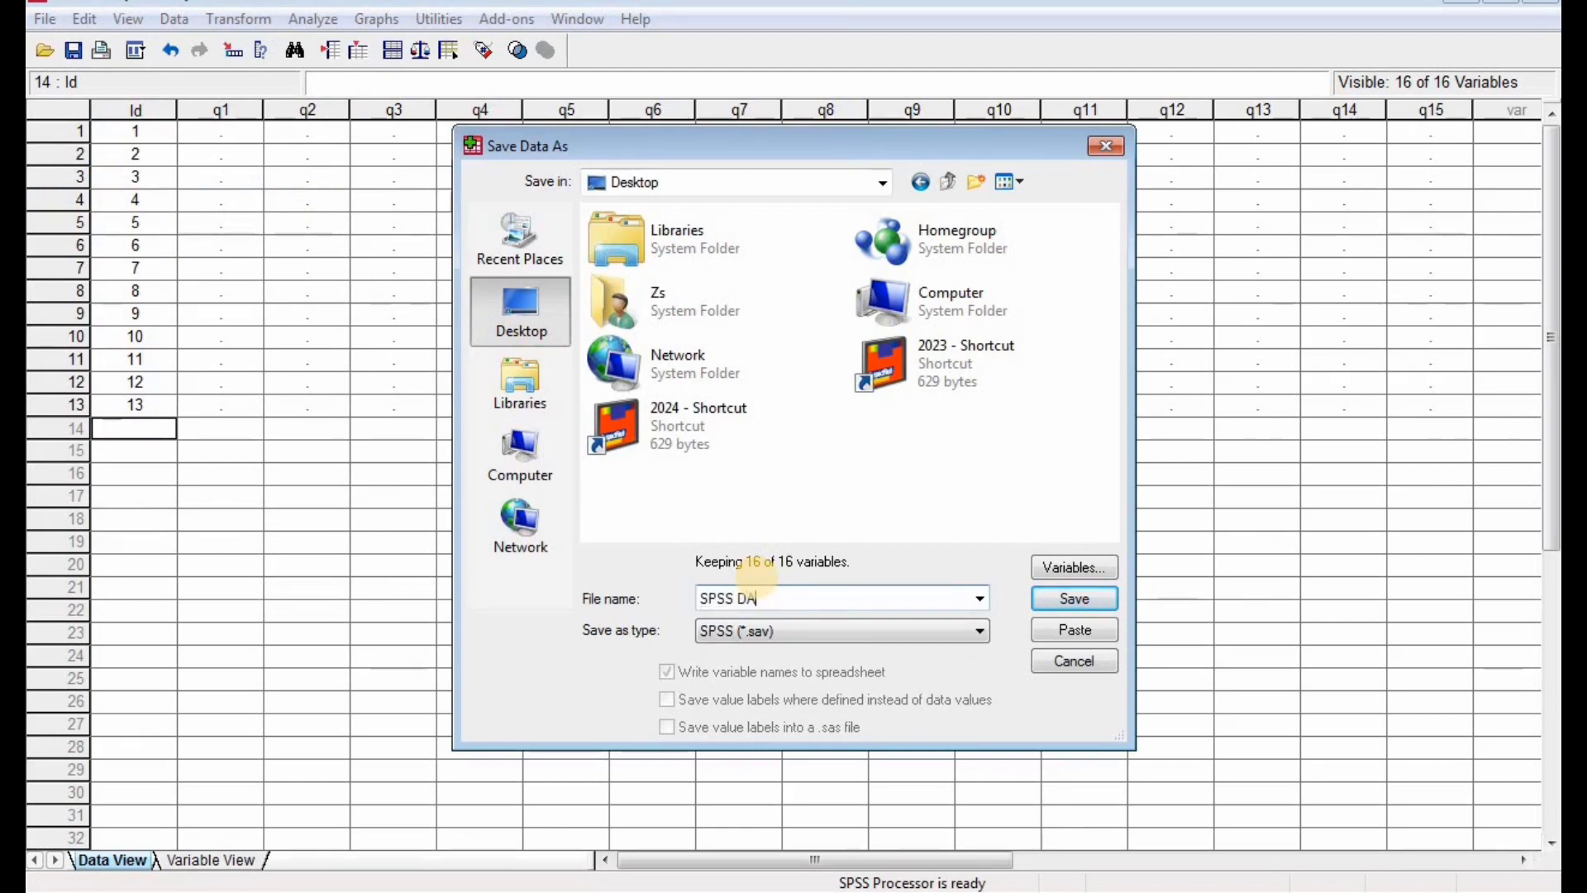
pyautogui.click(1077, 601)
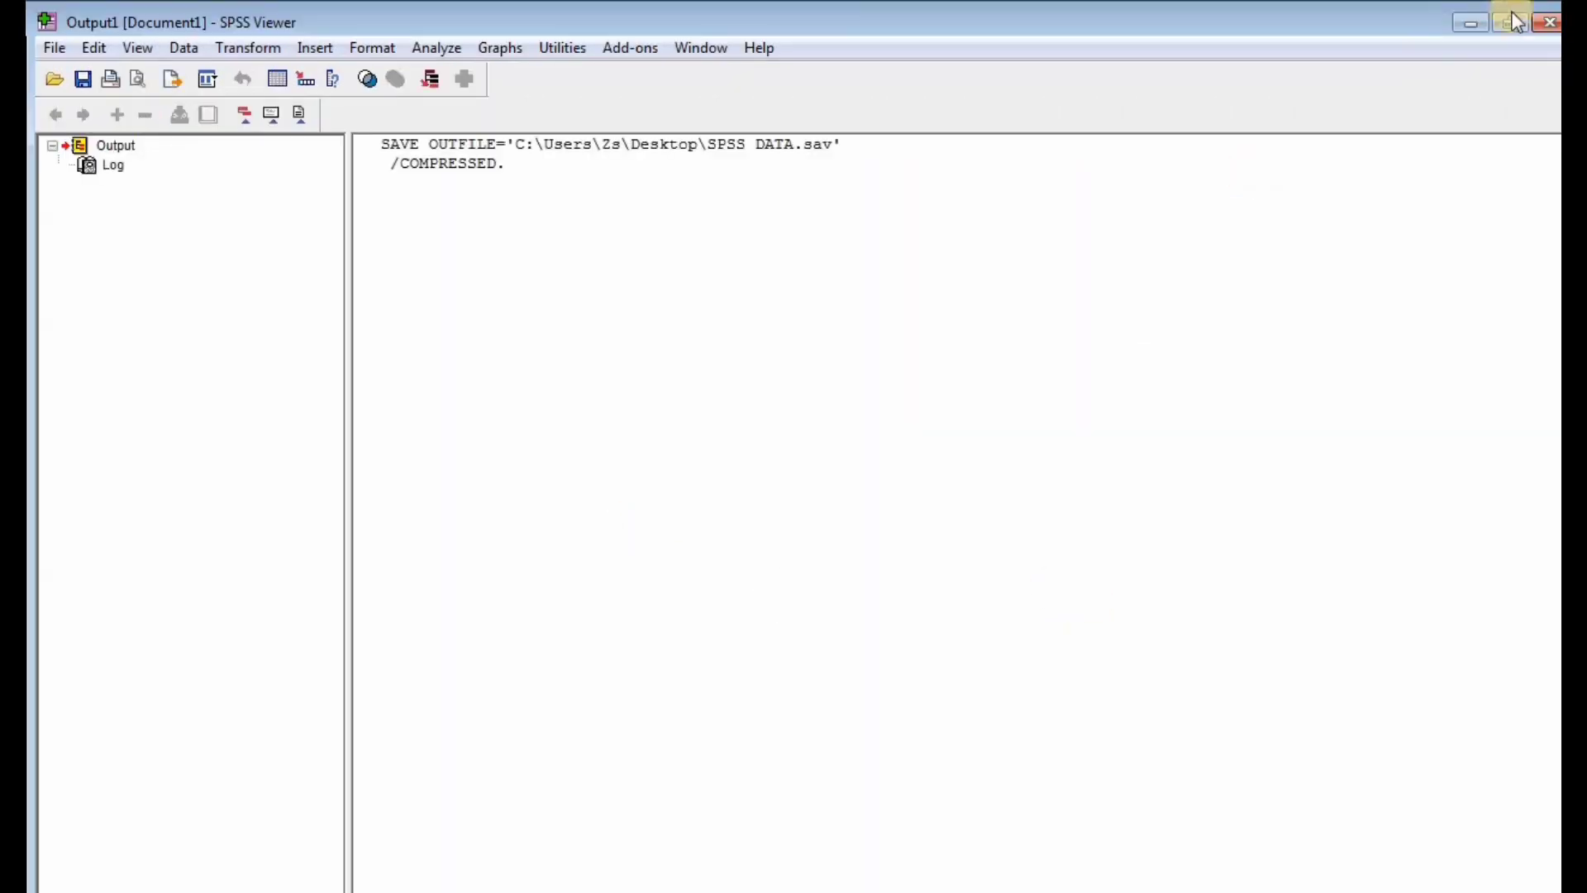
pyautogui.click(1469, 18)
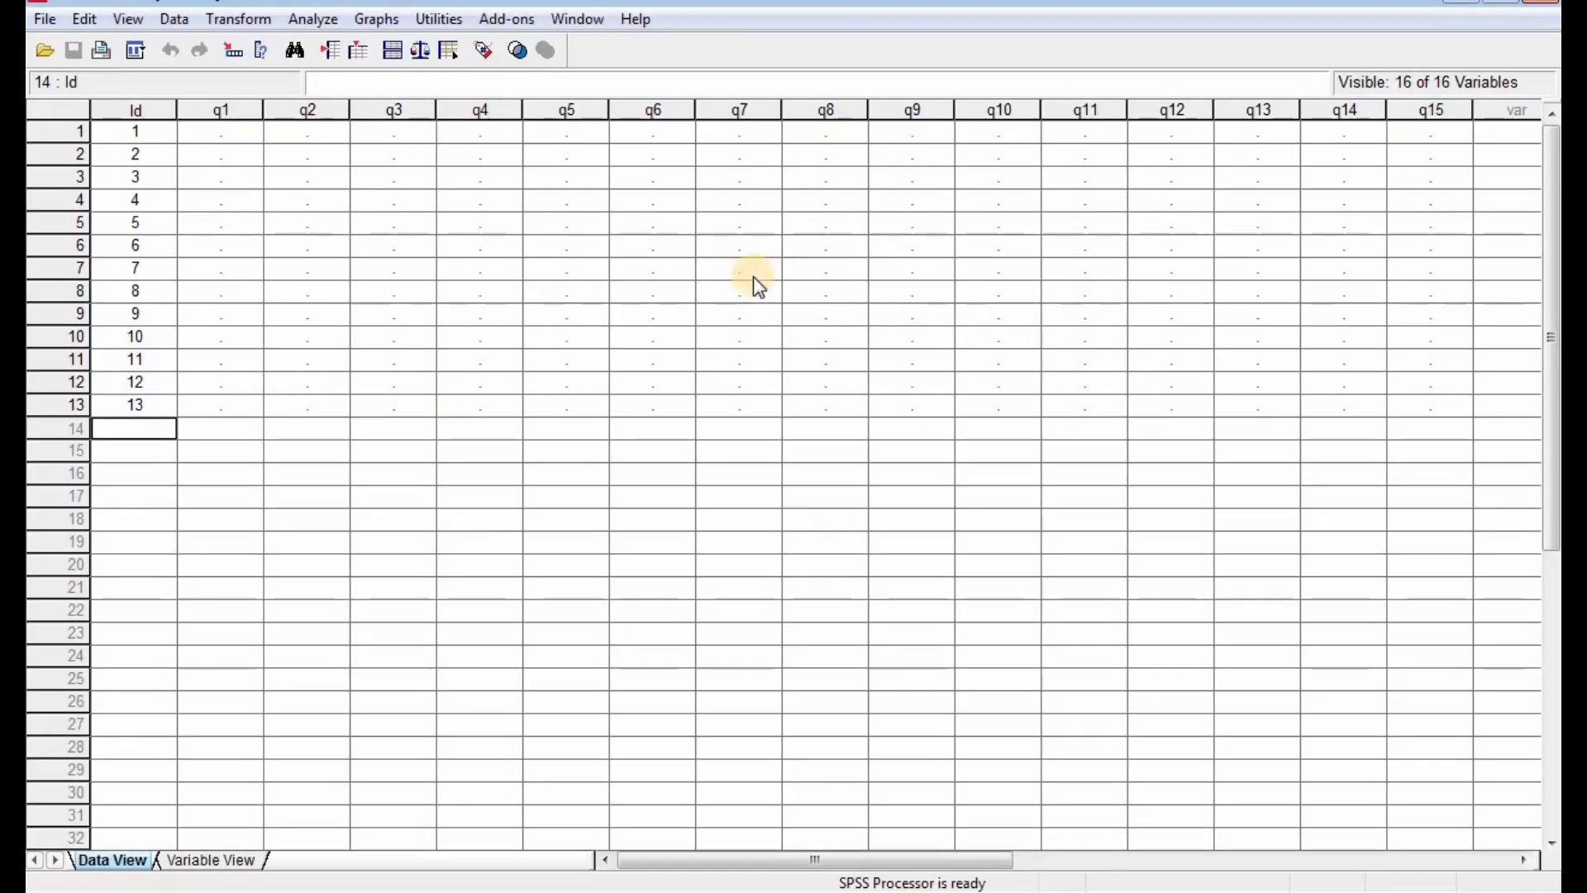
# Select the q1 cell of case 1 for entering the first response.
pyautogui.click(230, 137)
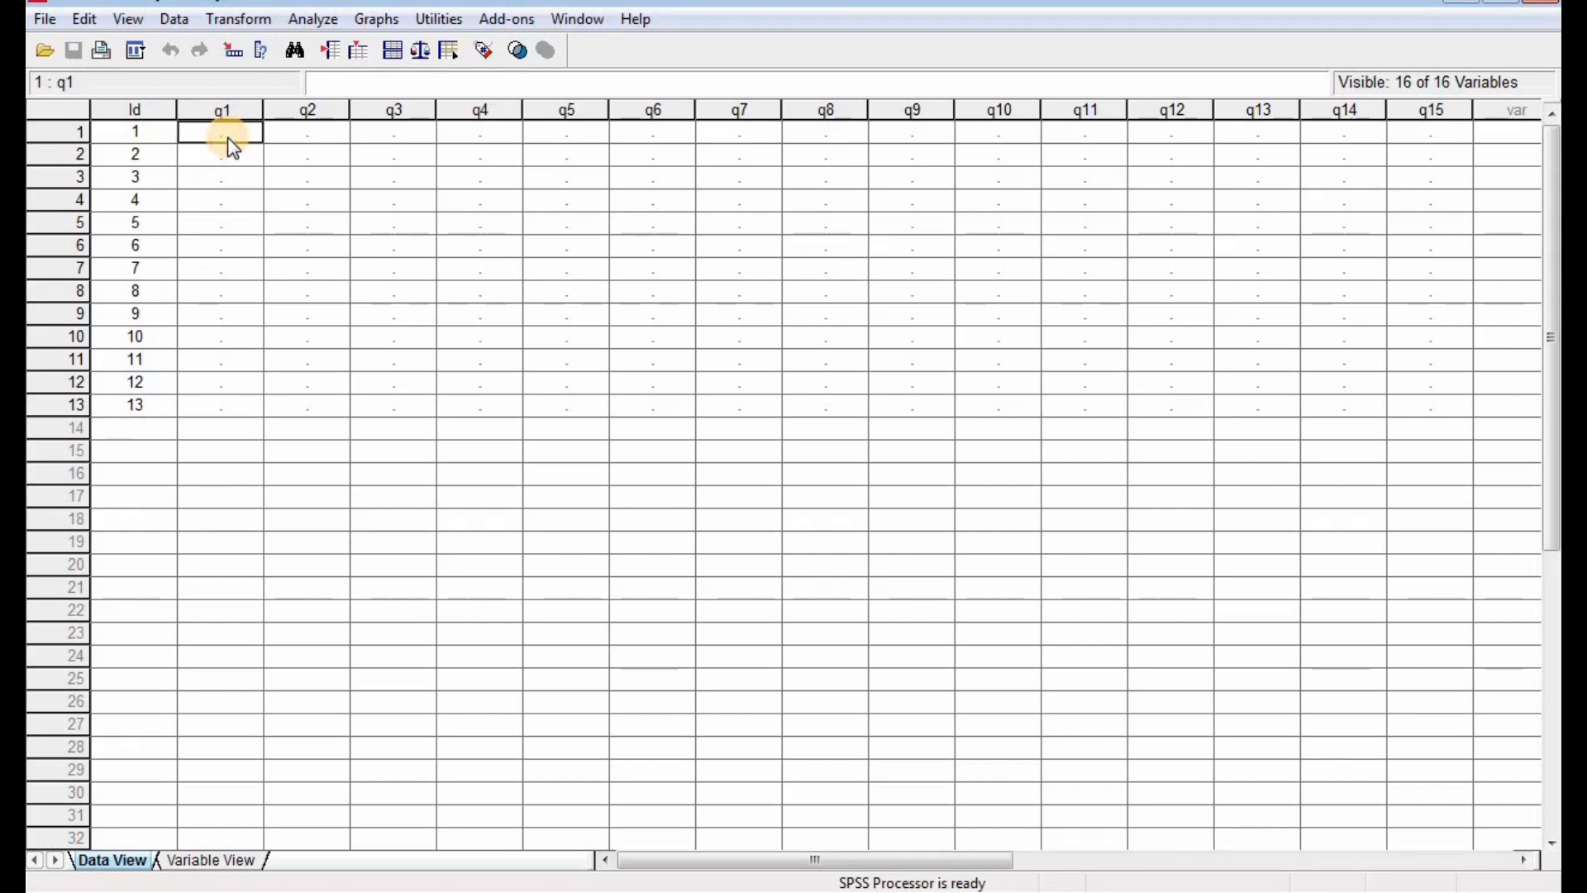
pyautogui.click(140, 139)
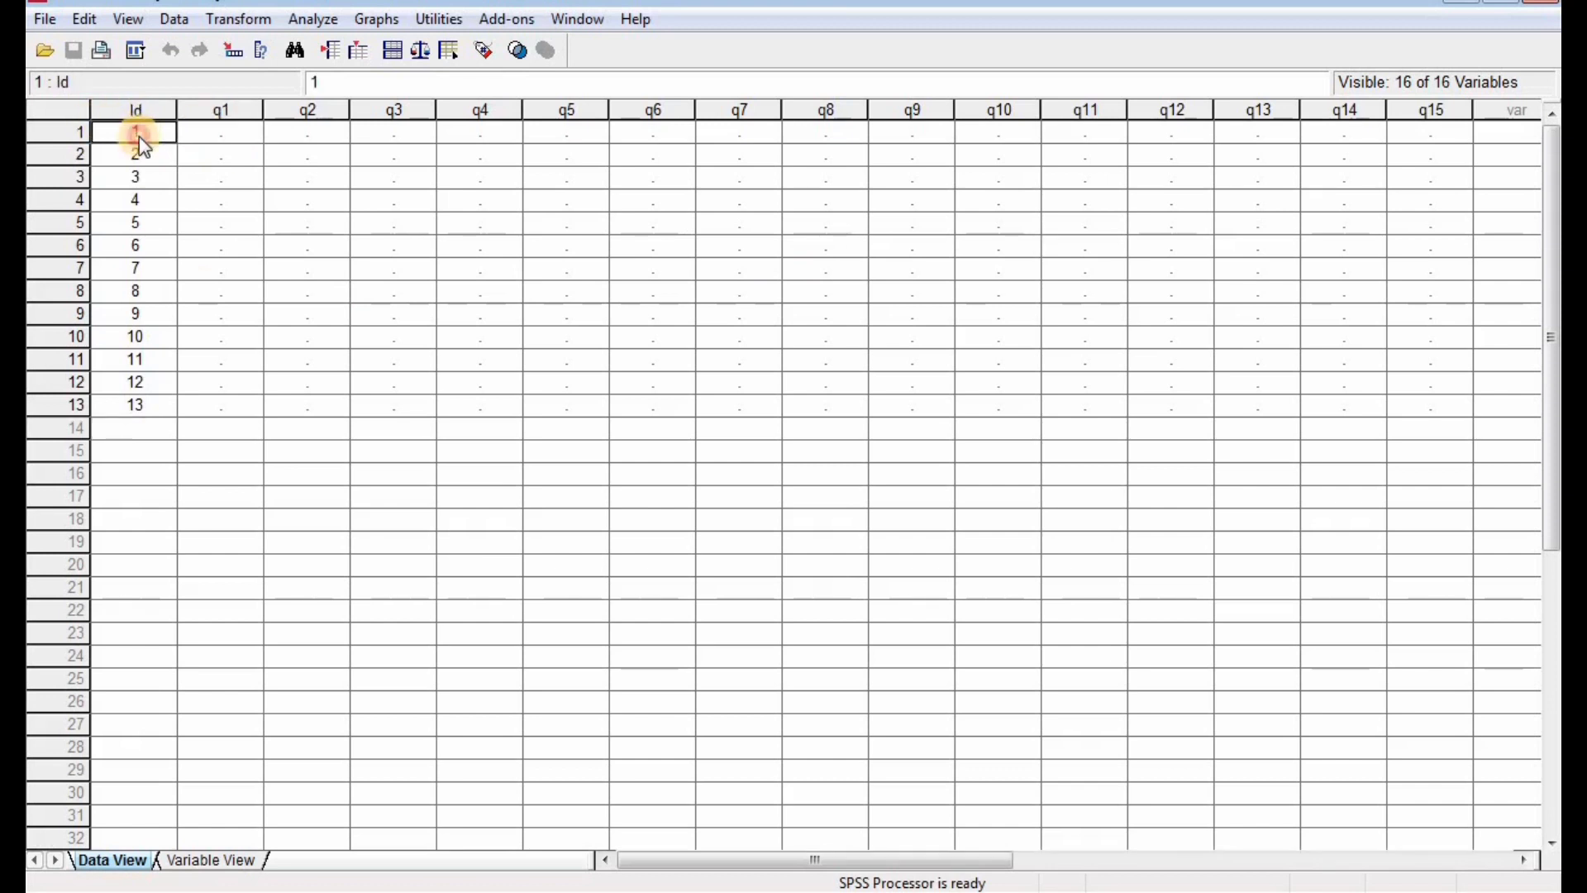
pyautogui.click(220, 141)
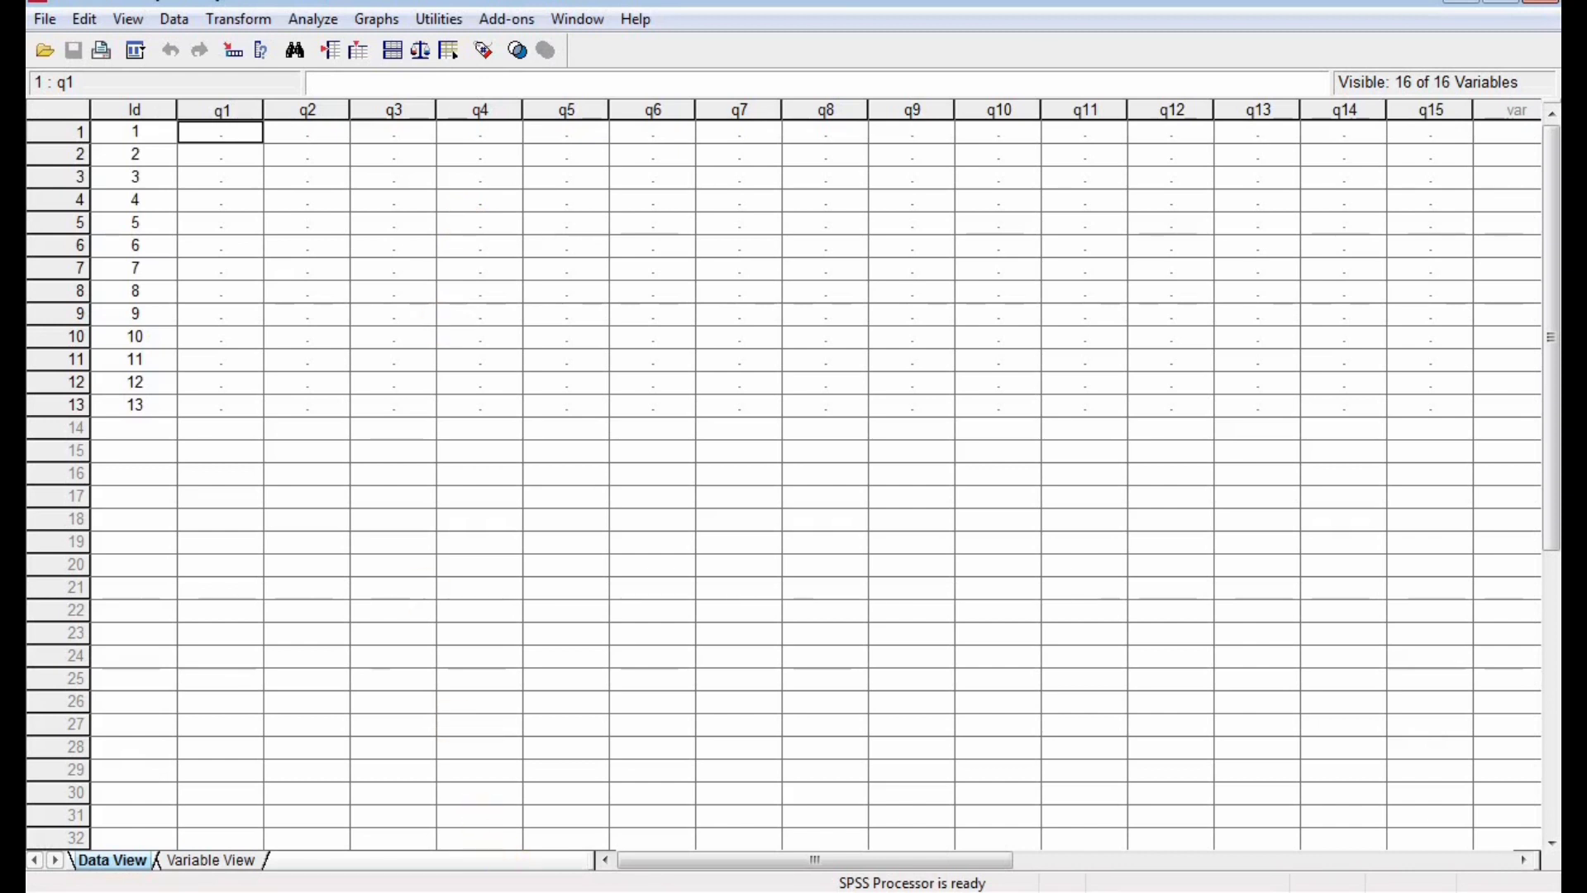
# Switch to the Word questionnaire and examine the response options heading the statement table, particularly the A column.
pyautogui.click(508, 892)
pyautogui.click(850, 486)
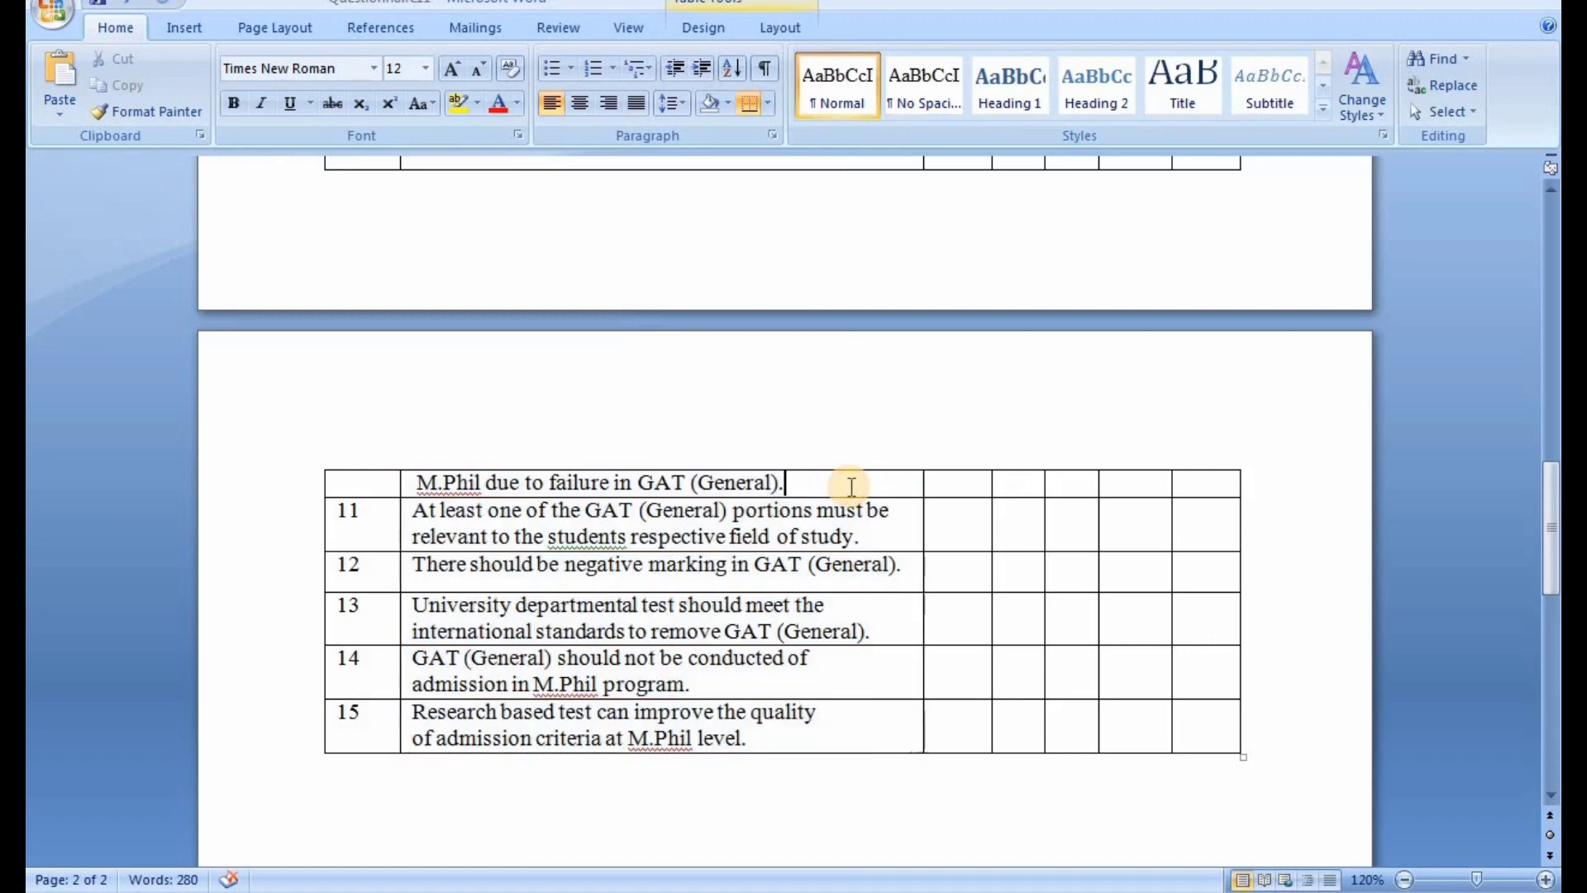
pyautogui.press('Up')
pyautogui.press('Up')
pyautogui.press('Up')
pyautogui.press('Up')
pyautogui.press('Up')
pyautogui.press('Up')
pyautogui.press('Up')
pyautogui.press('Up')
pyautogui.press('Up')
pyautogui.press('Up')
pyautogui.press('Up')
pyautogui.press('Up')
pyautogui.press('Up')
pyautogui.press('Up')
pyautogui.press('Up')
pyautogui.press('Up')
pyautogui.press('Up')
pyautogui.press('Up')
pyautogui.press('Up')
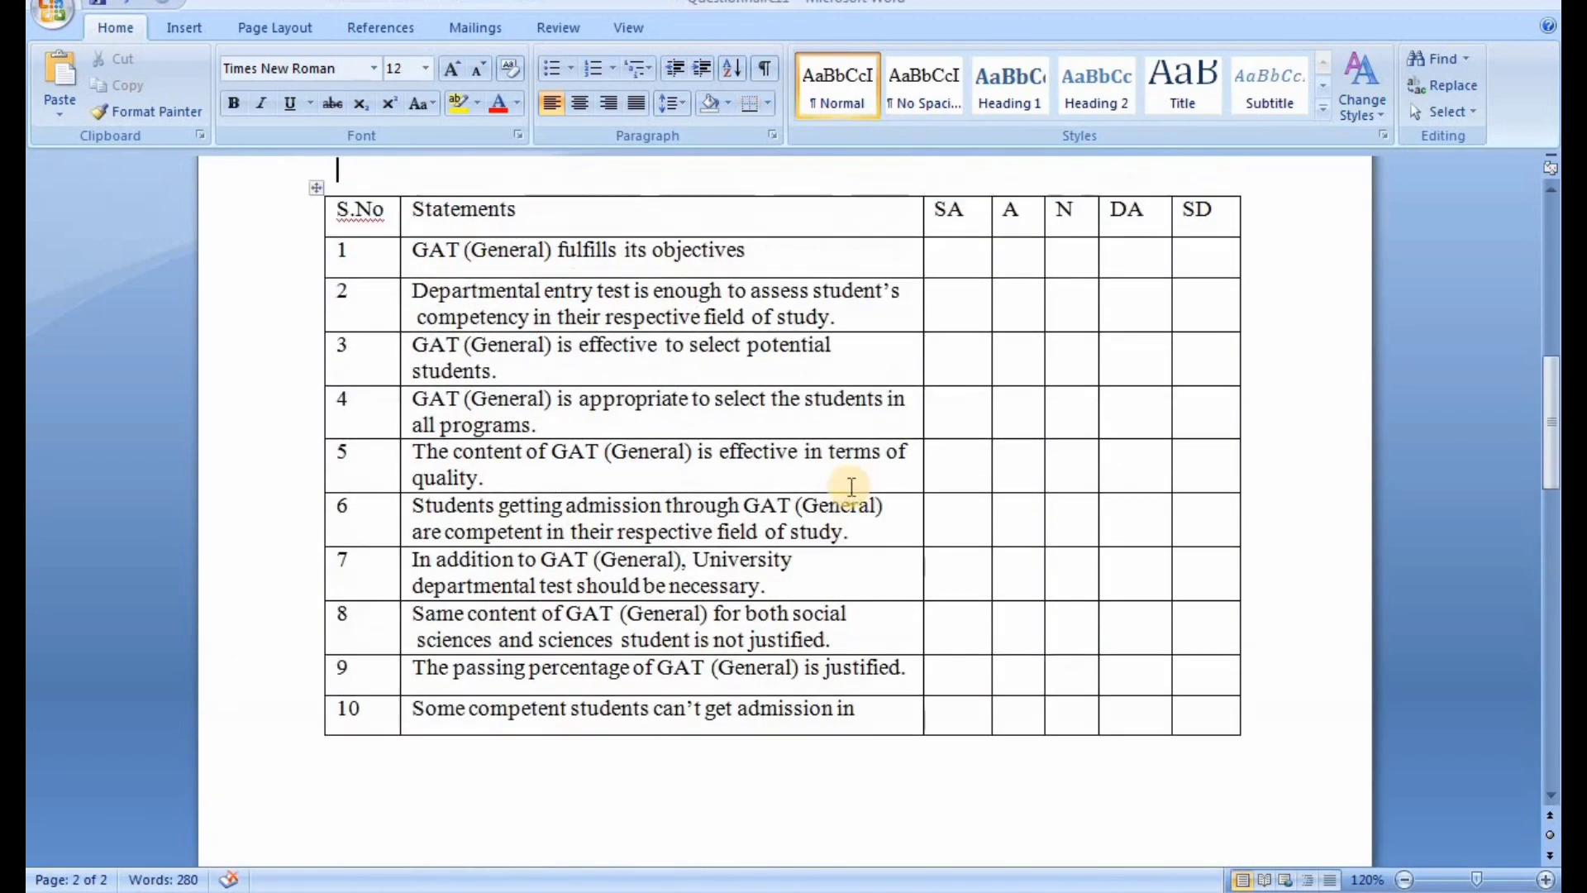
pyautogui.press('Up')
pyautogui.press('Up')
pyautogui.press('Up')
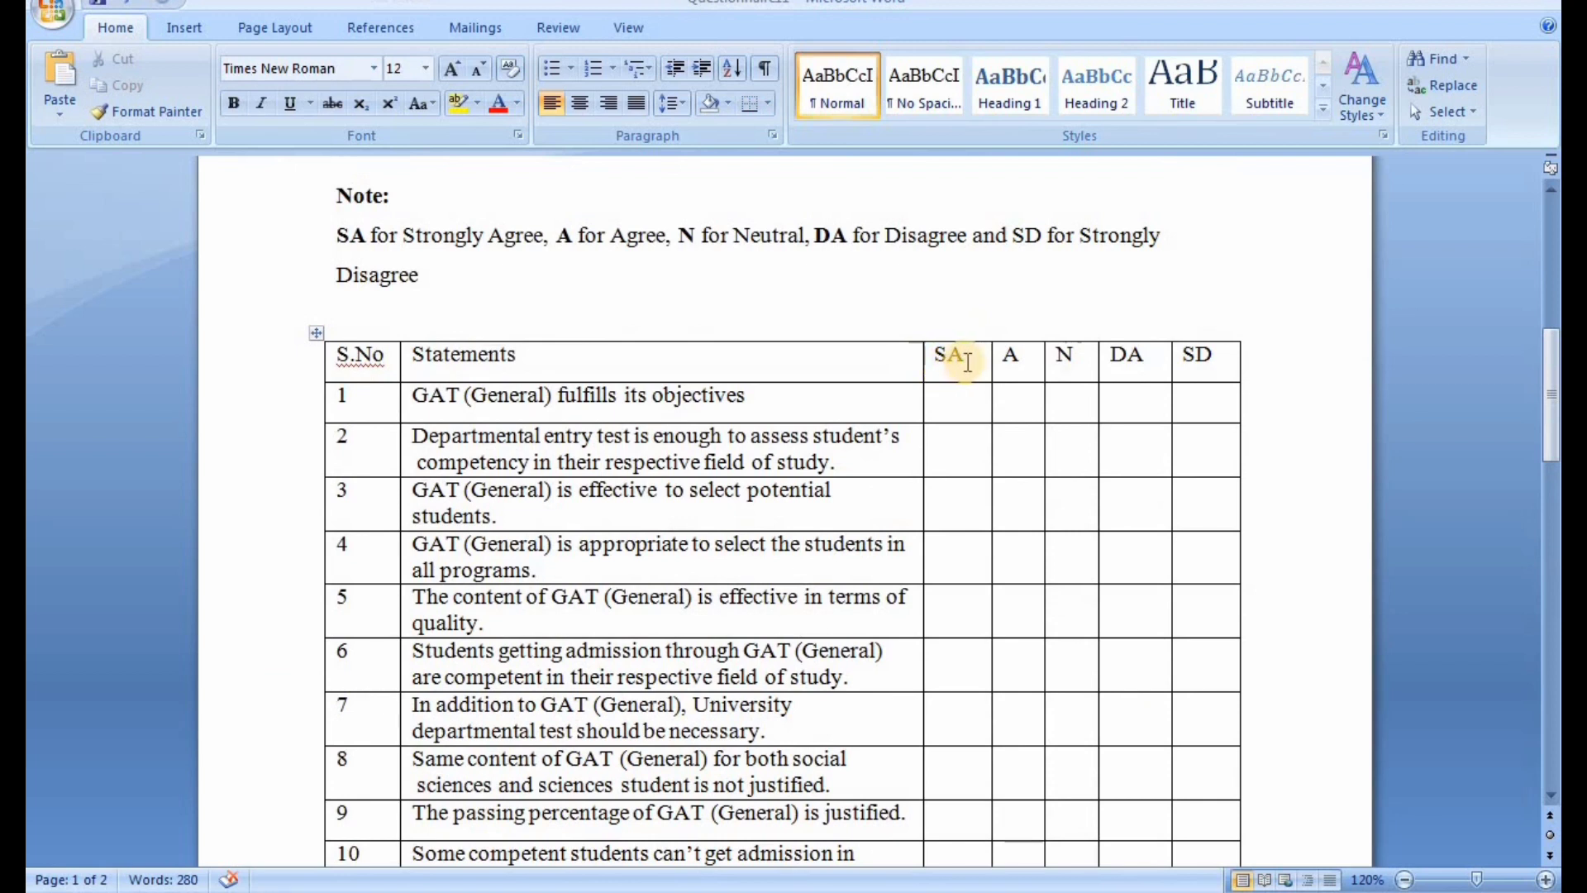
pyautogui.click(1015, 360)
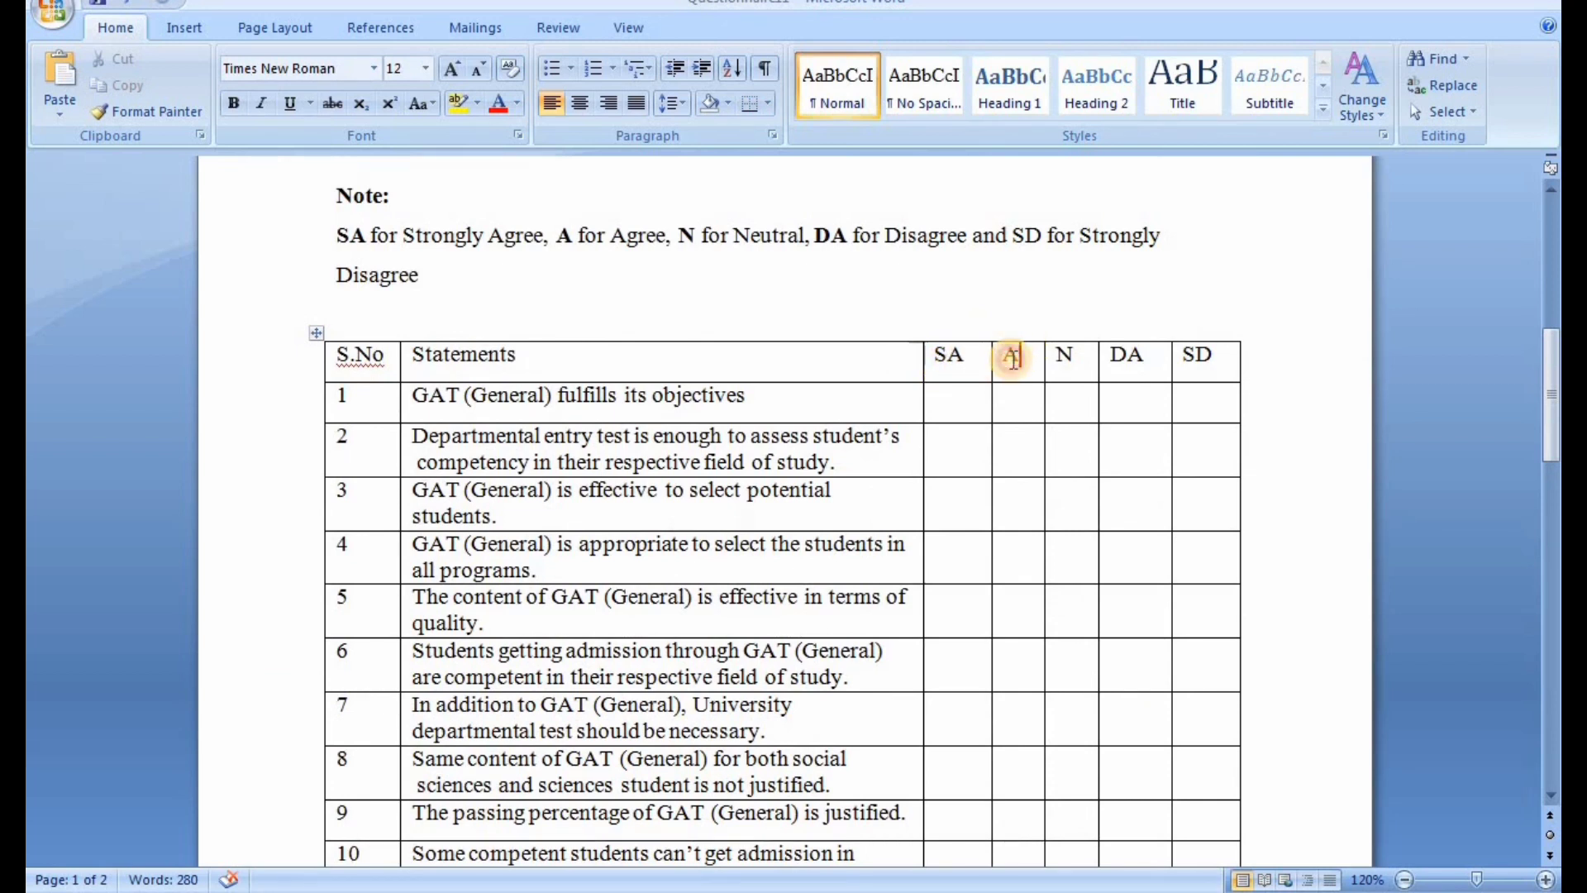
pyautogui.doubleClick(1015, 360)
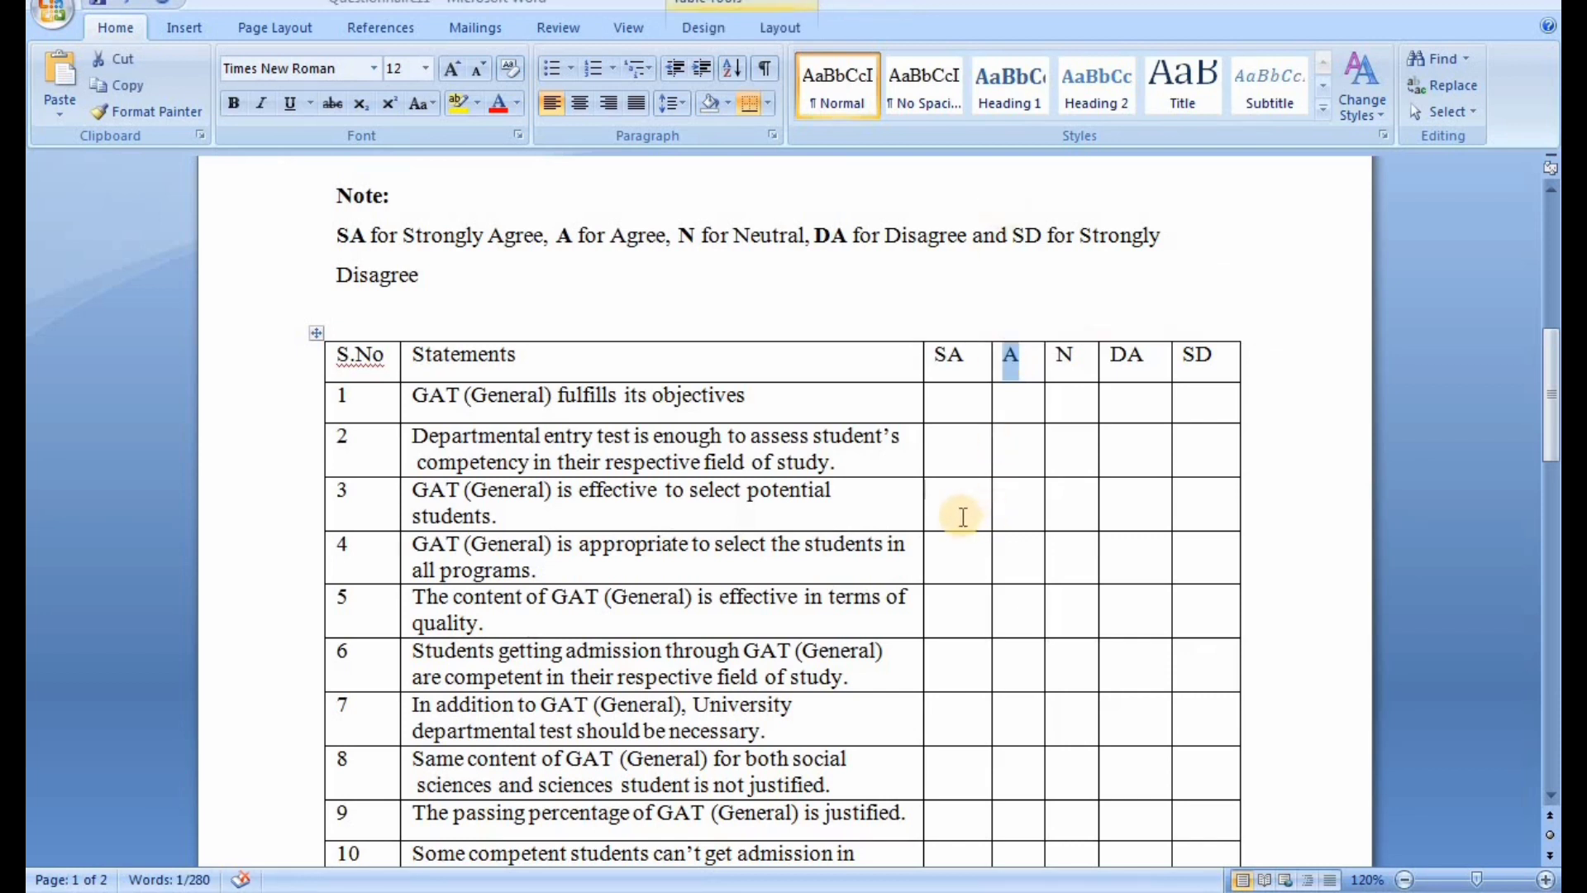
# Return to the SPSS DATA.sav data editor and enter the responses 2, 3, 1 and 1 for q1 to q4 of case 1.
pyautogui.moveTo(508, 888)
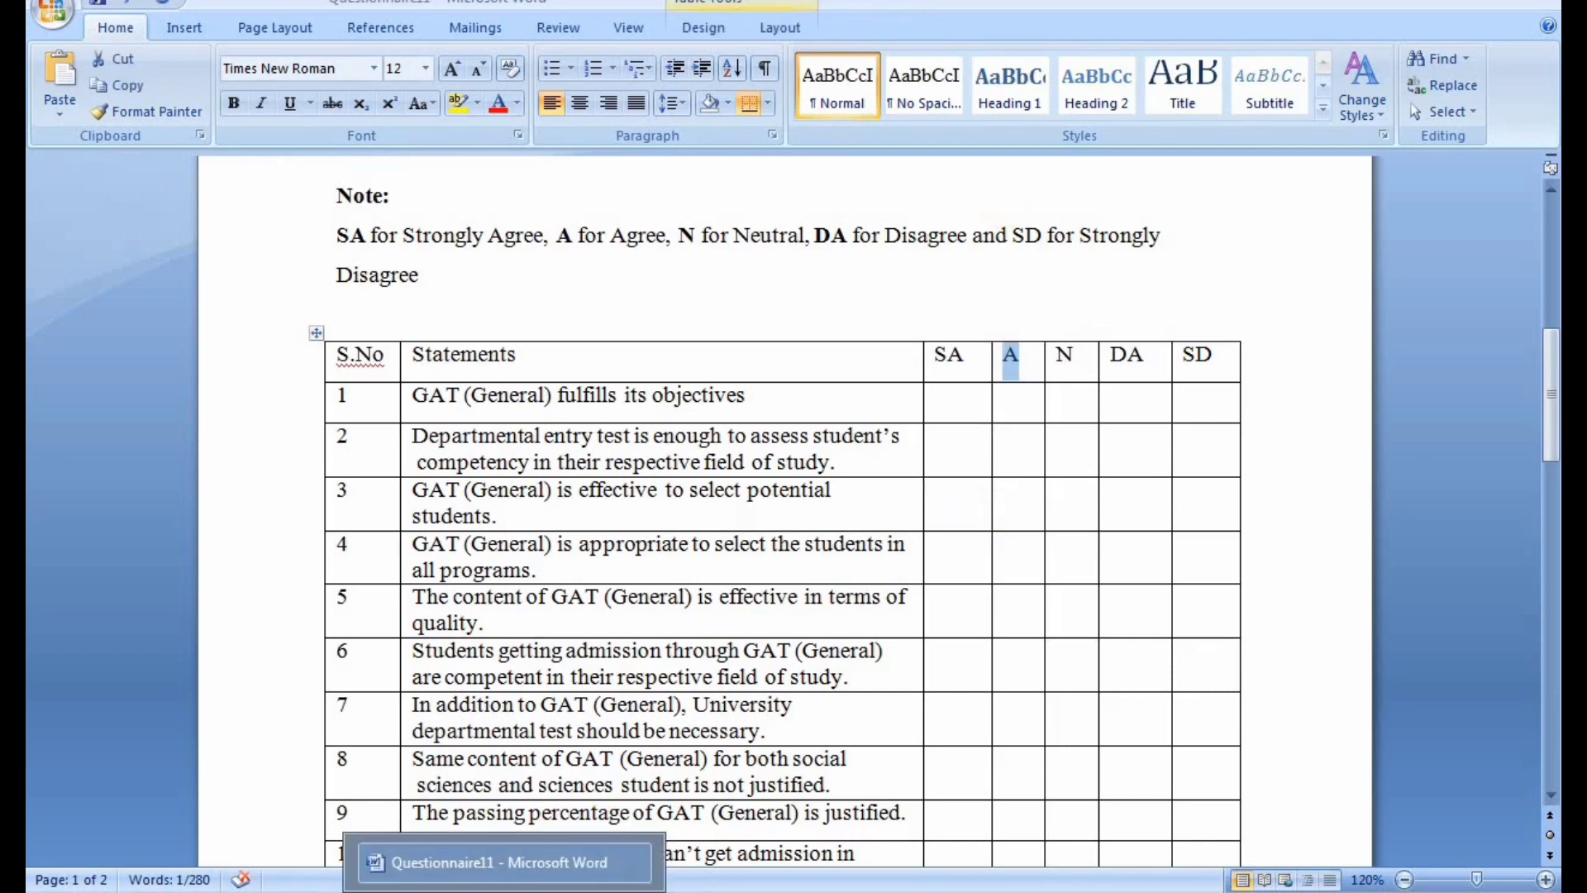
pyautogui.click(578, 888)
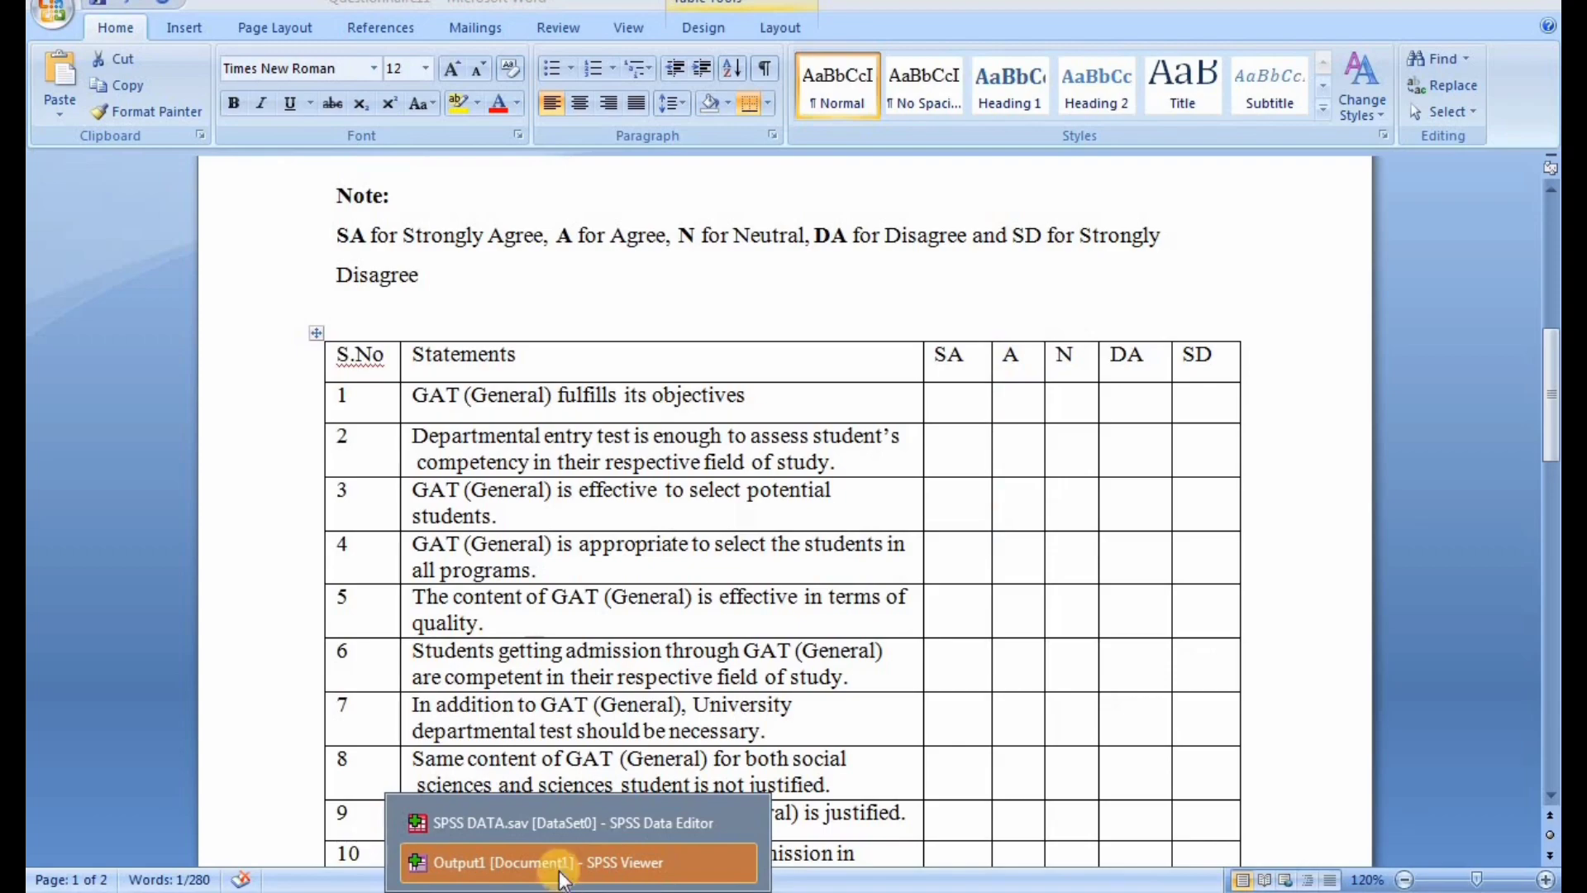
pyautogui.click(564, 830)
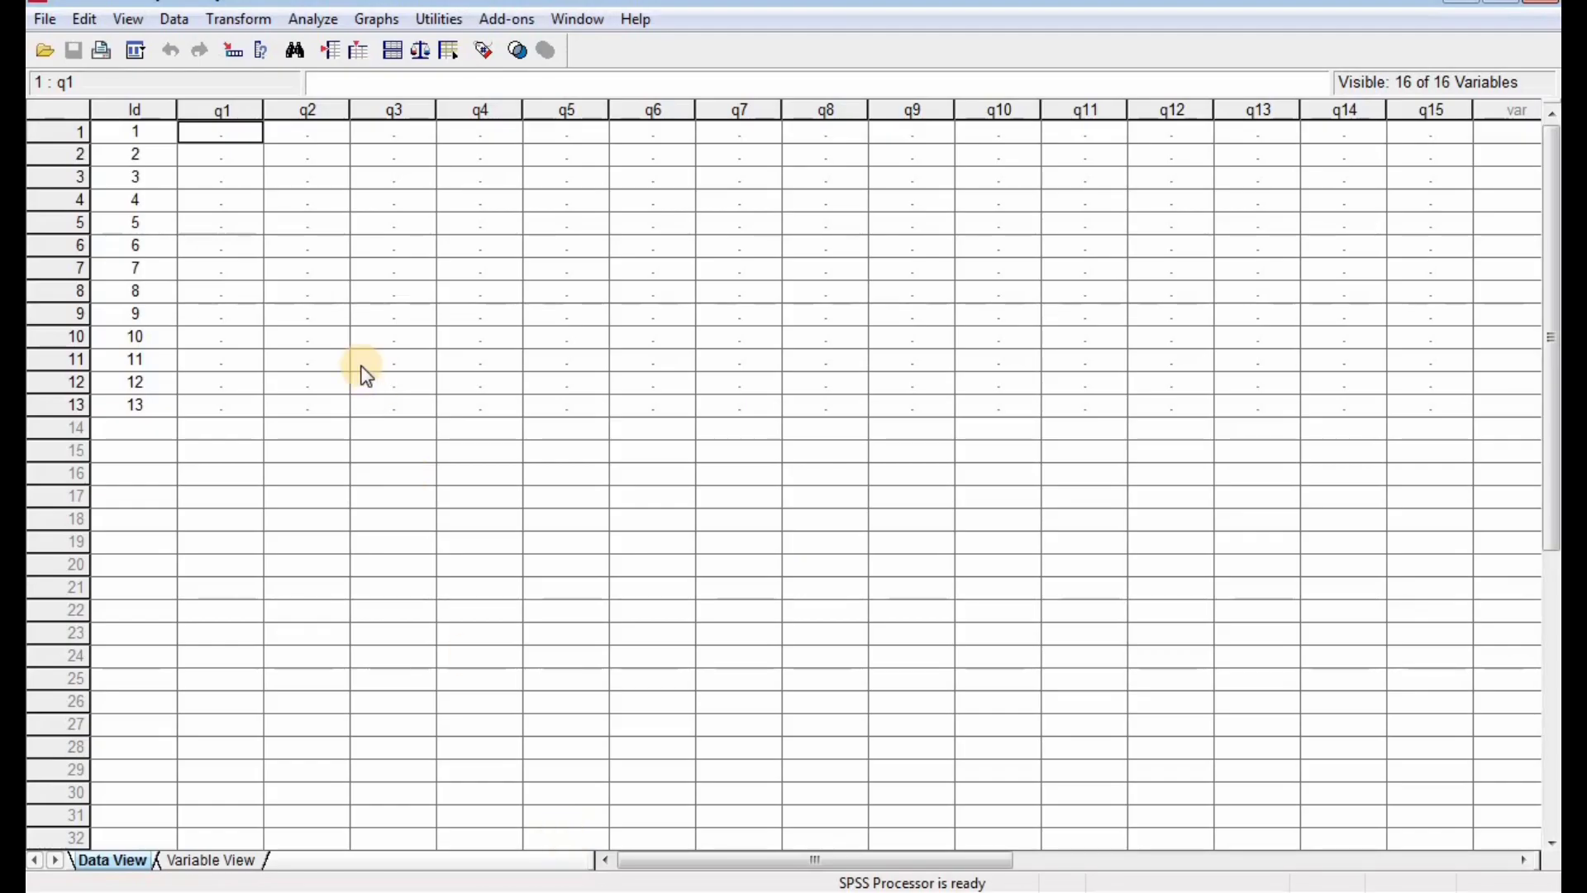
pyautogui.write('2')
pyautogui.press('Tab')
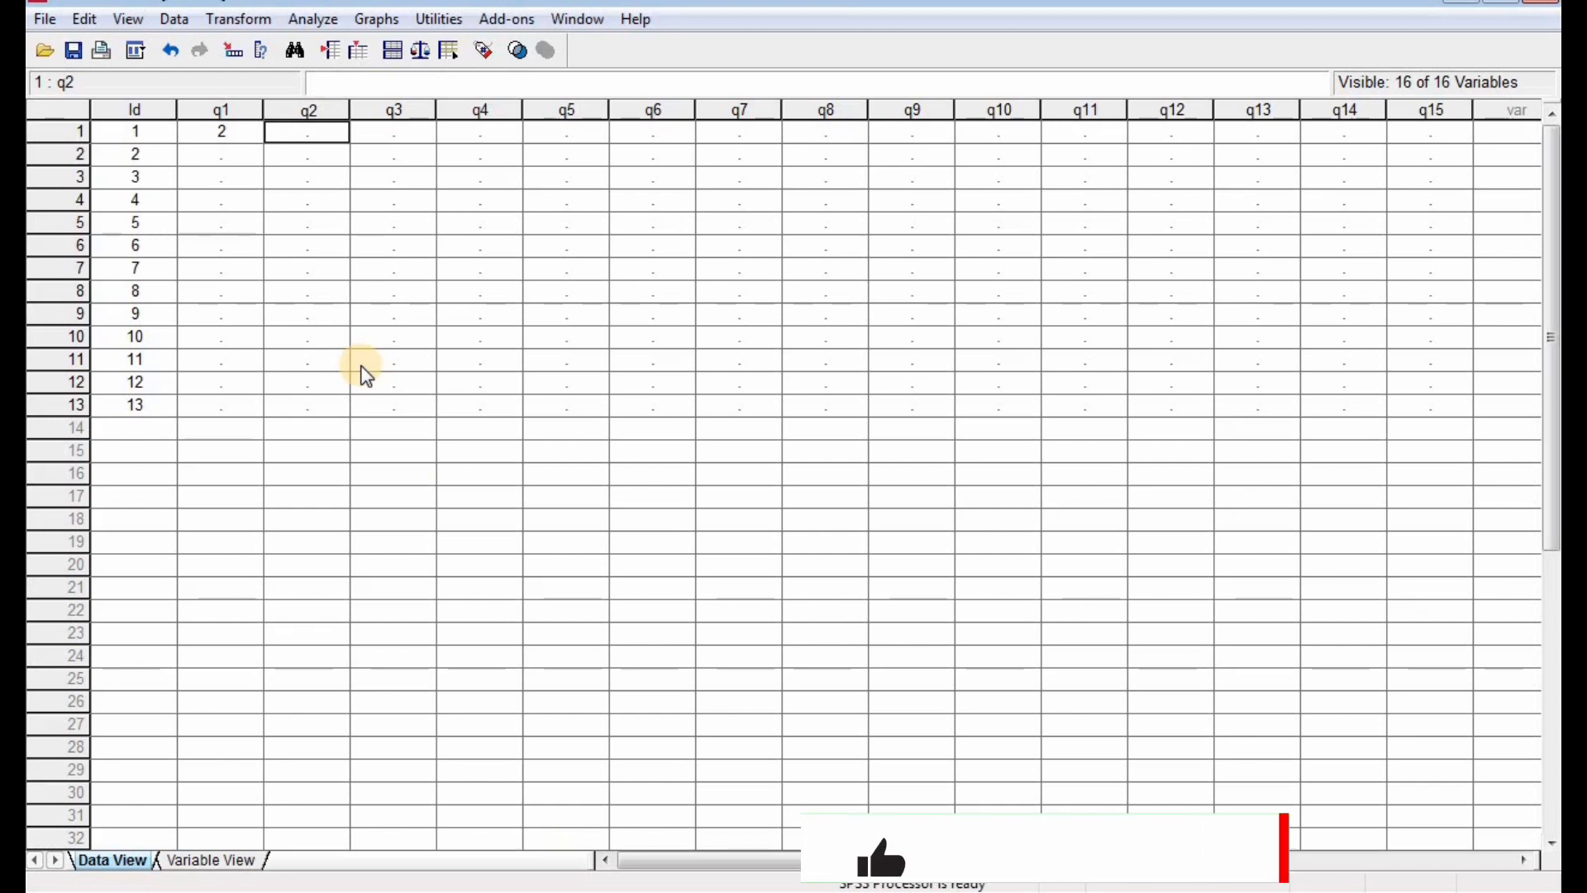
pyautogui.write('3')
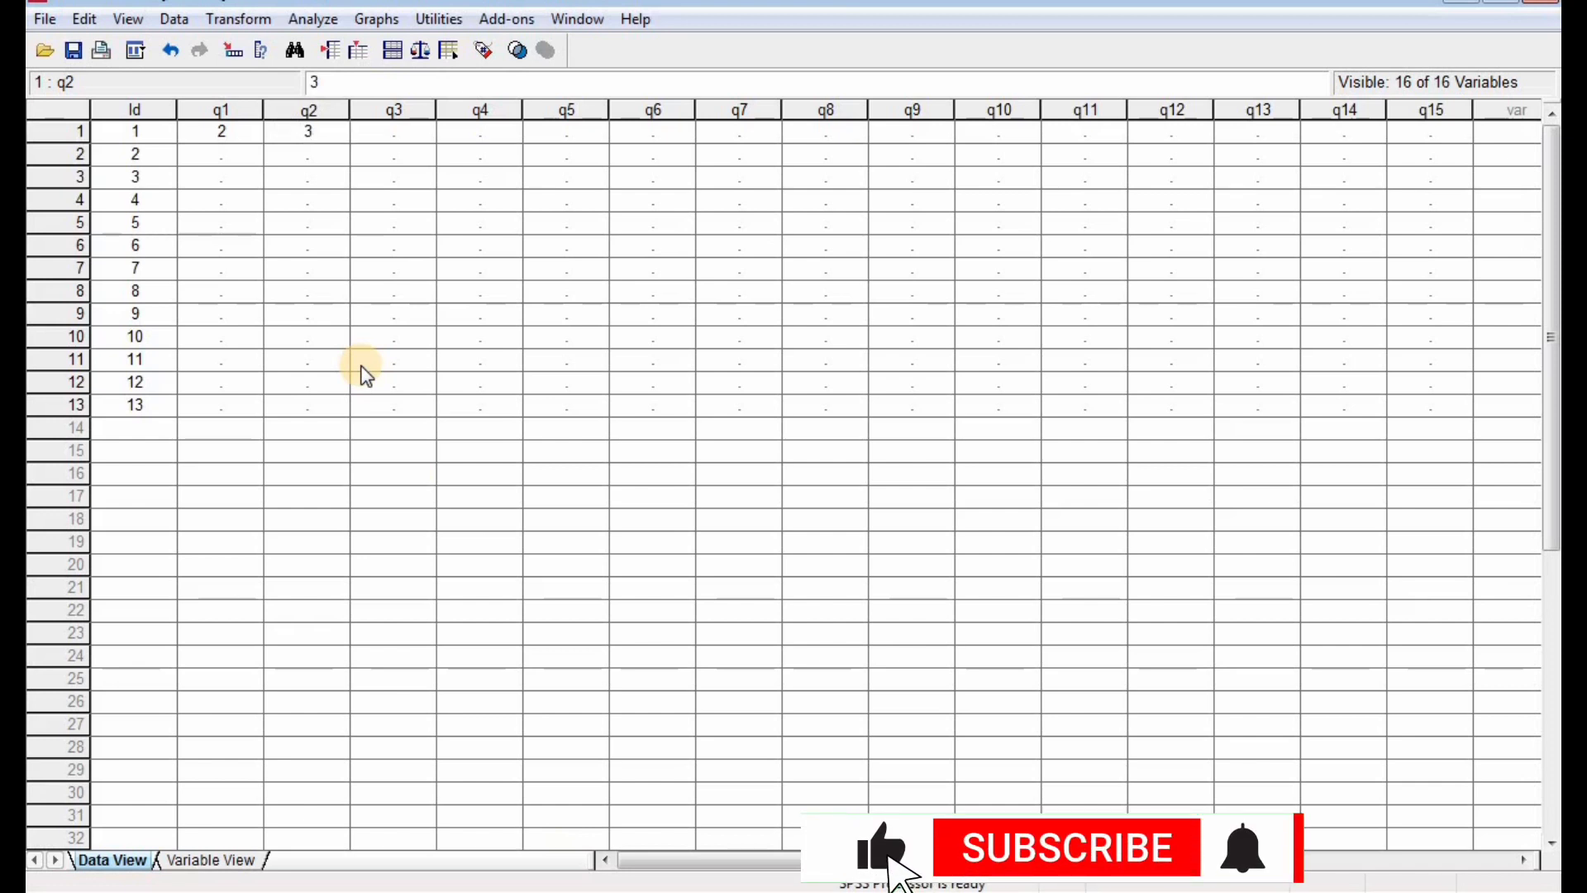
pyautogui.press('Tab')
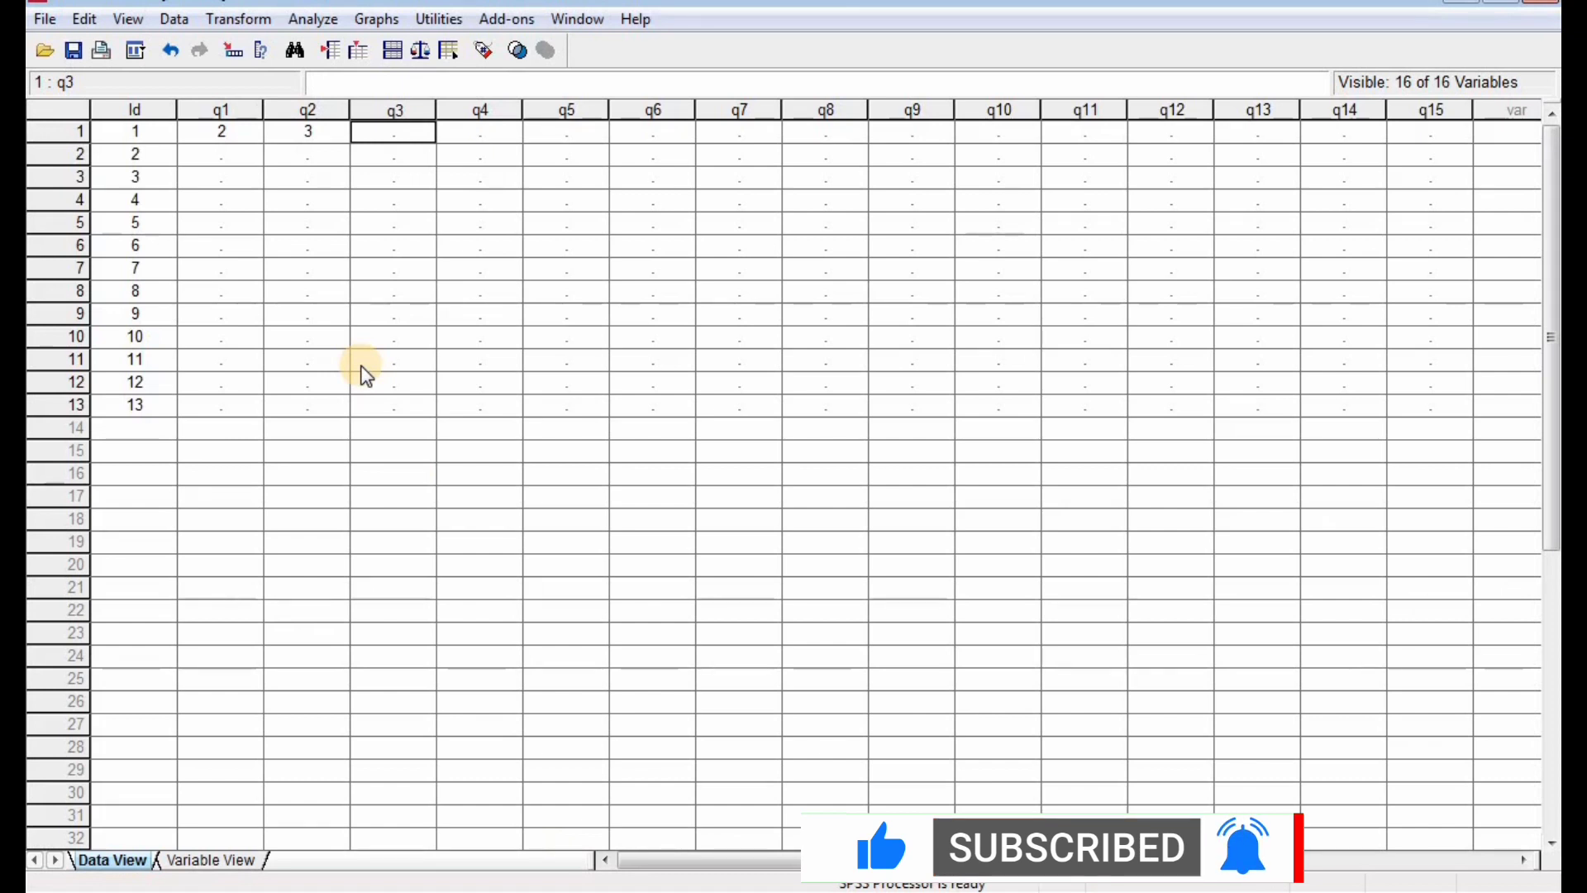
pyautogui.write('1')
pyautogui.press('Tab')
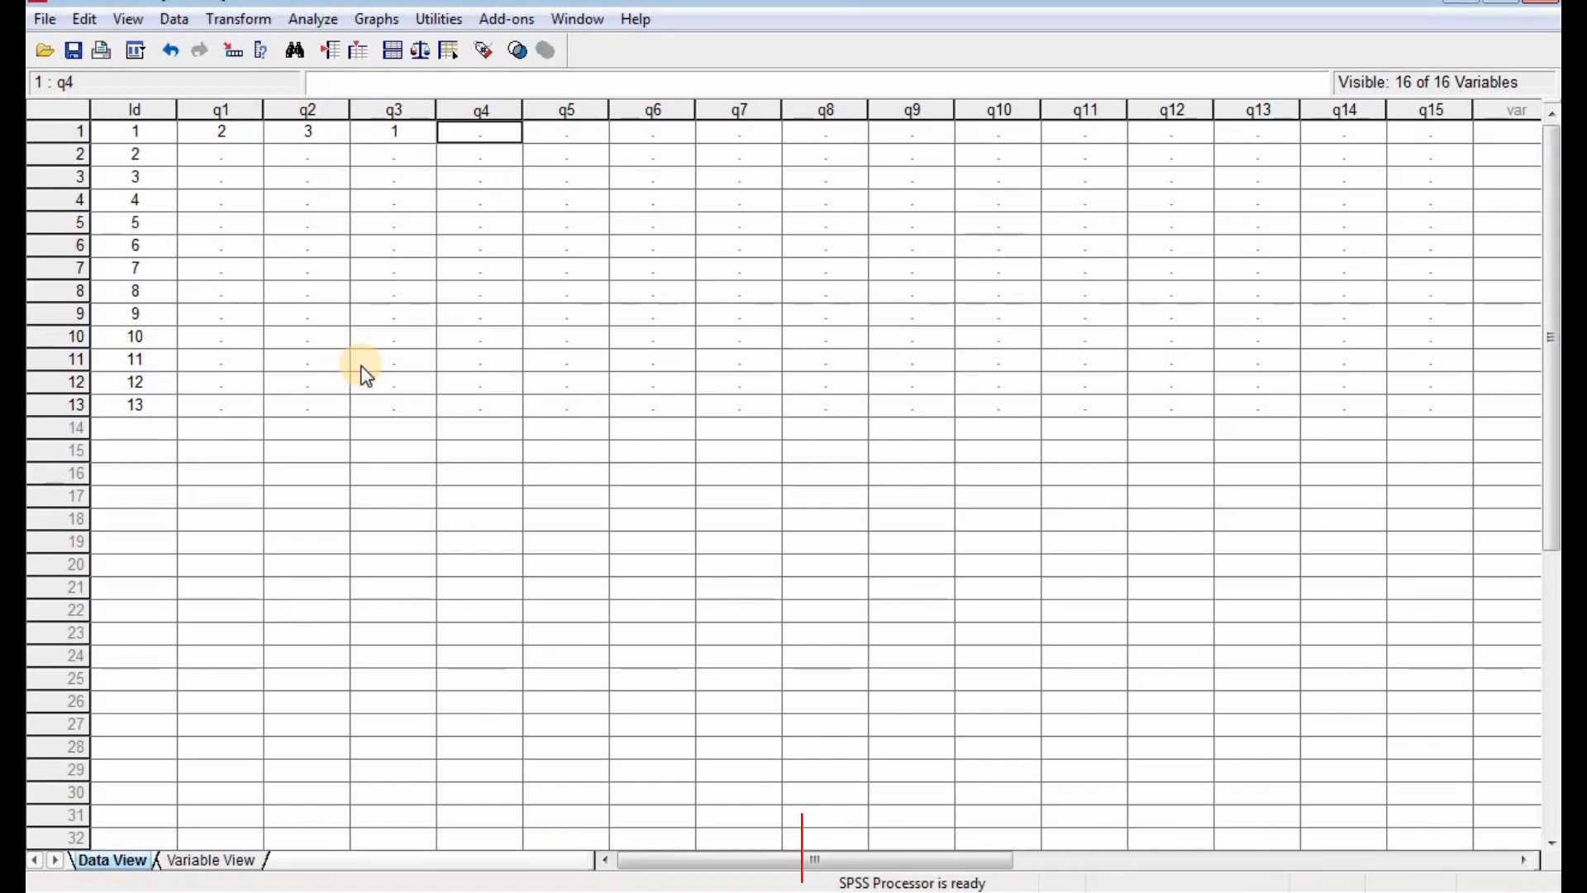
pyautogui.write('1')
pyautogui.press('Tab')
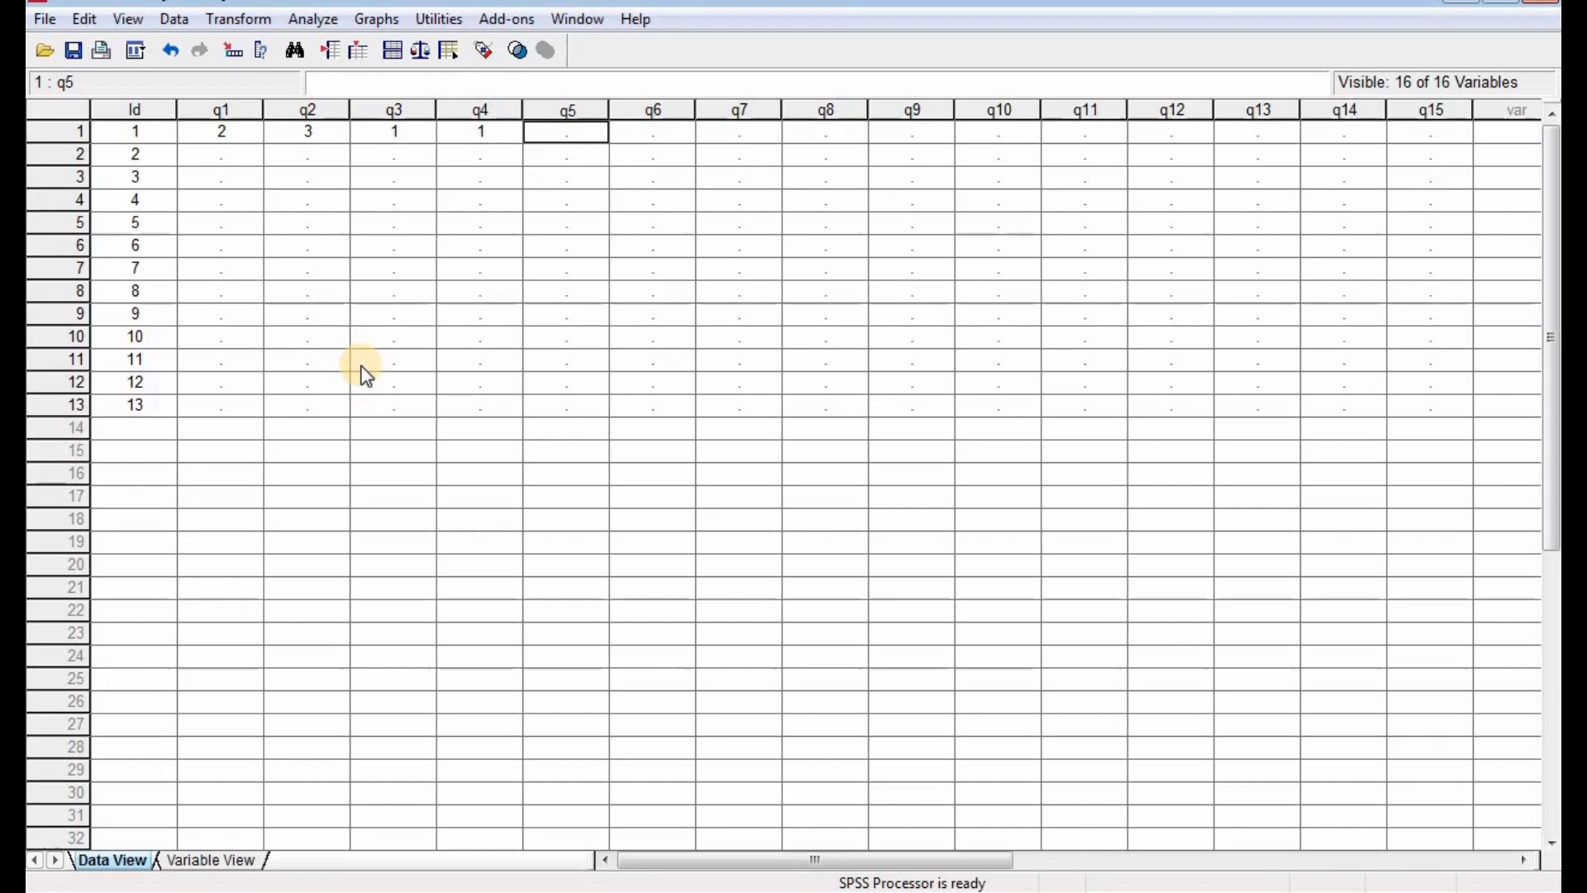
# Enter the responses 2, 2, 3, 3, 4 and 5 for q5 to q10 of case 1.
pyautogui.write('2')
pyautogui.press('Tab')
pyautogui.write('2')
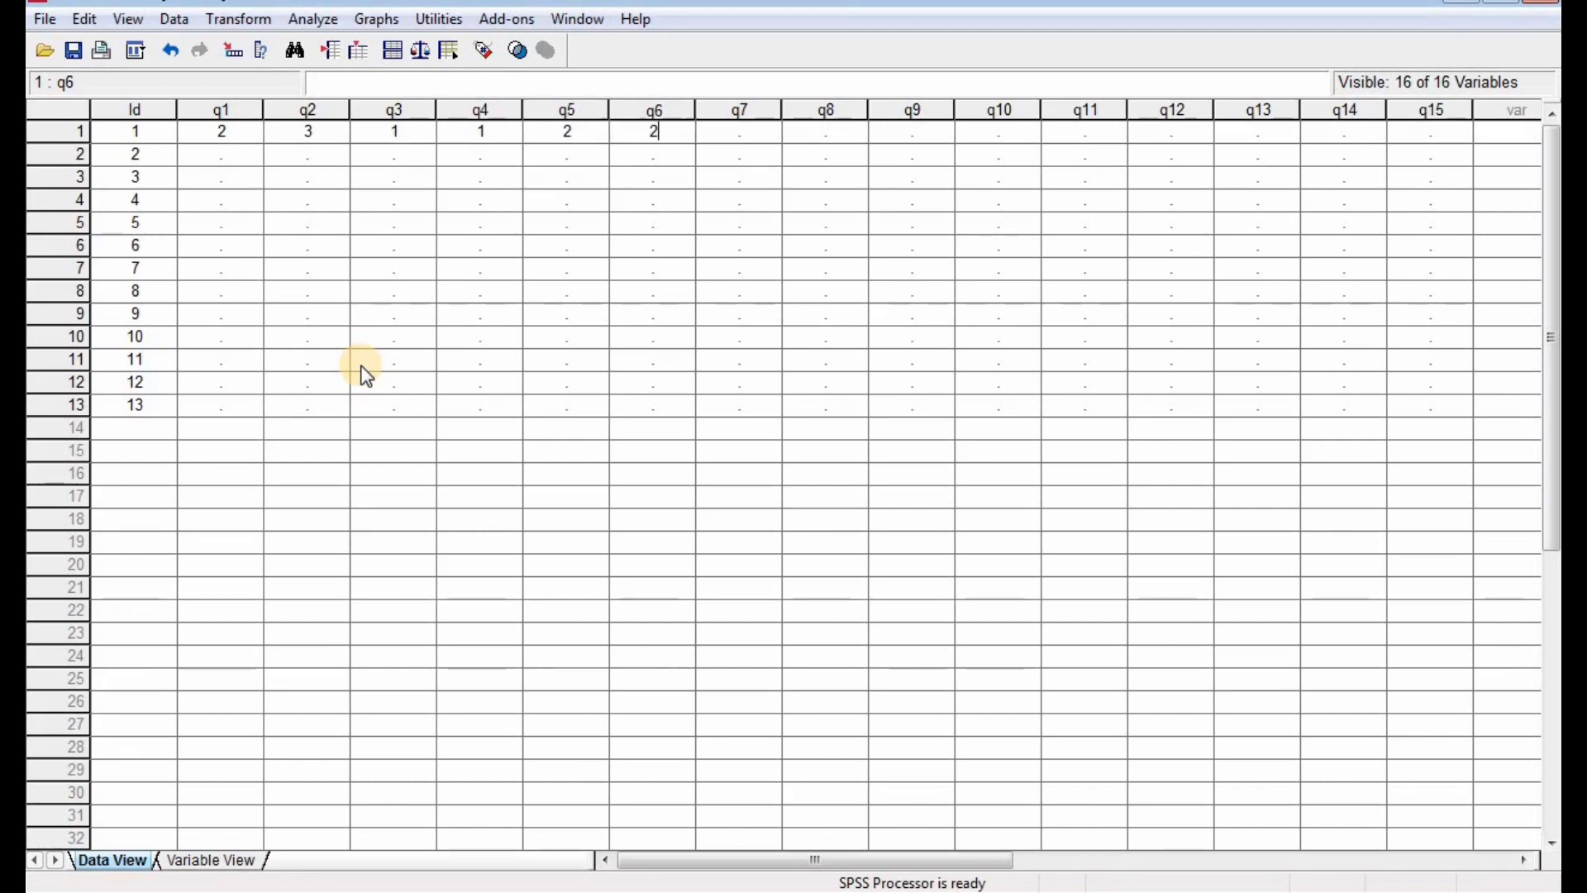
pyautogui.press('Tab')
pyautogui.write('3')
pyautogui.press('Tab')
pyautogui.write('3')
pyautogui.press('Tab')
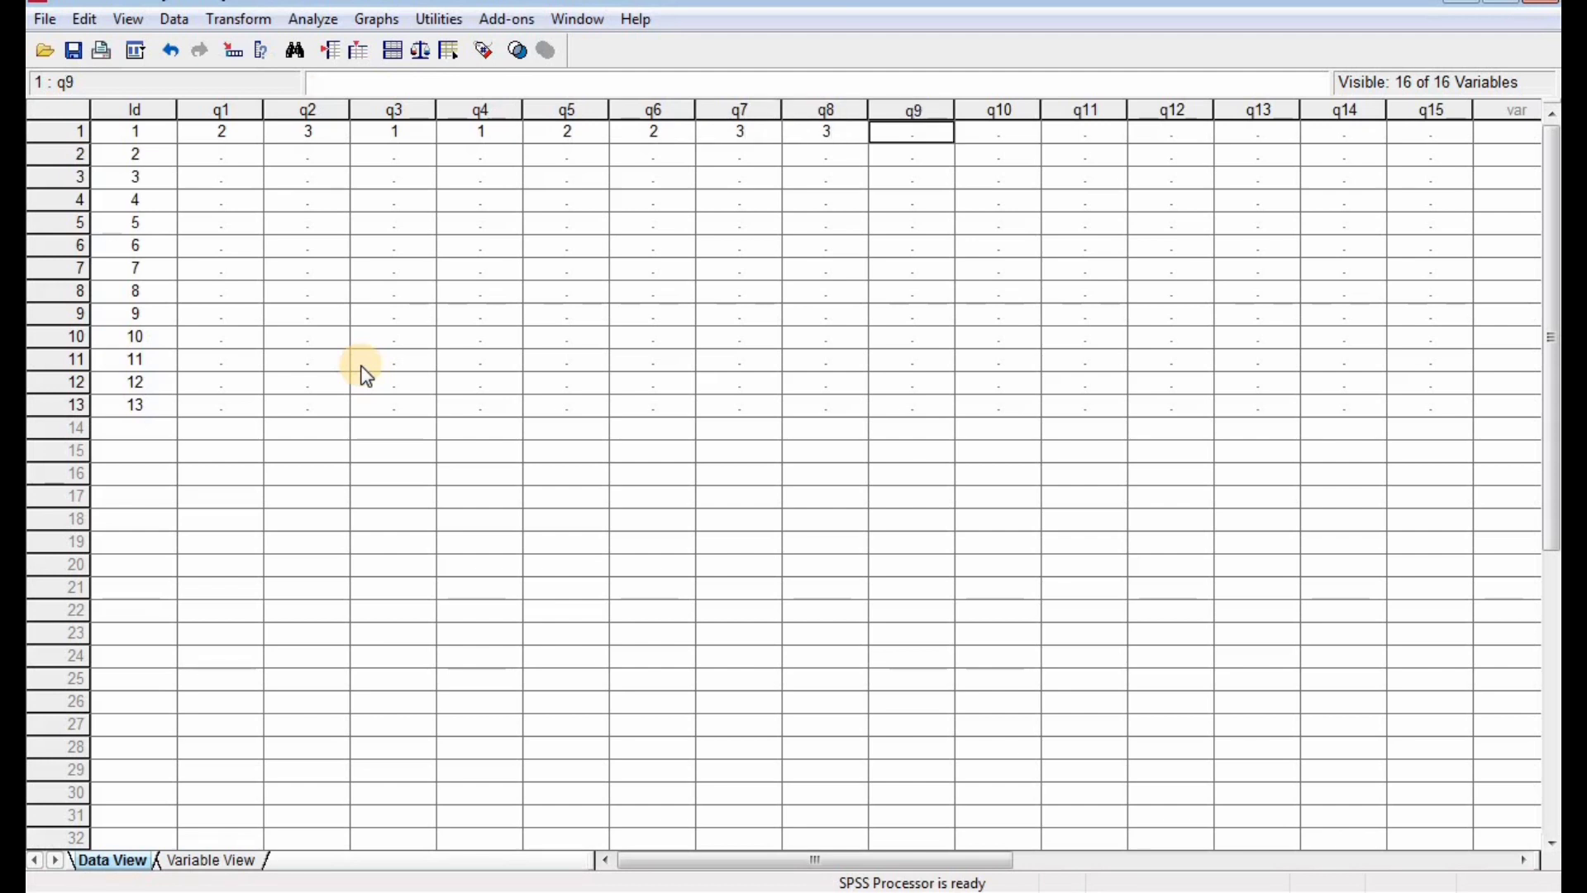
pyautogui.write('4')
pyautogui.press('Tab')
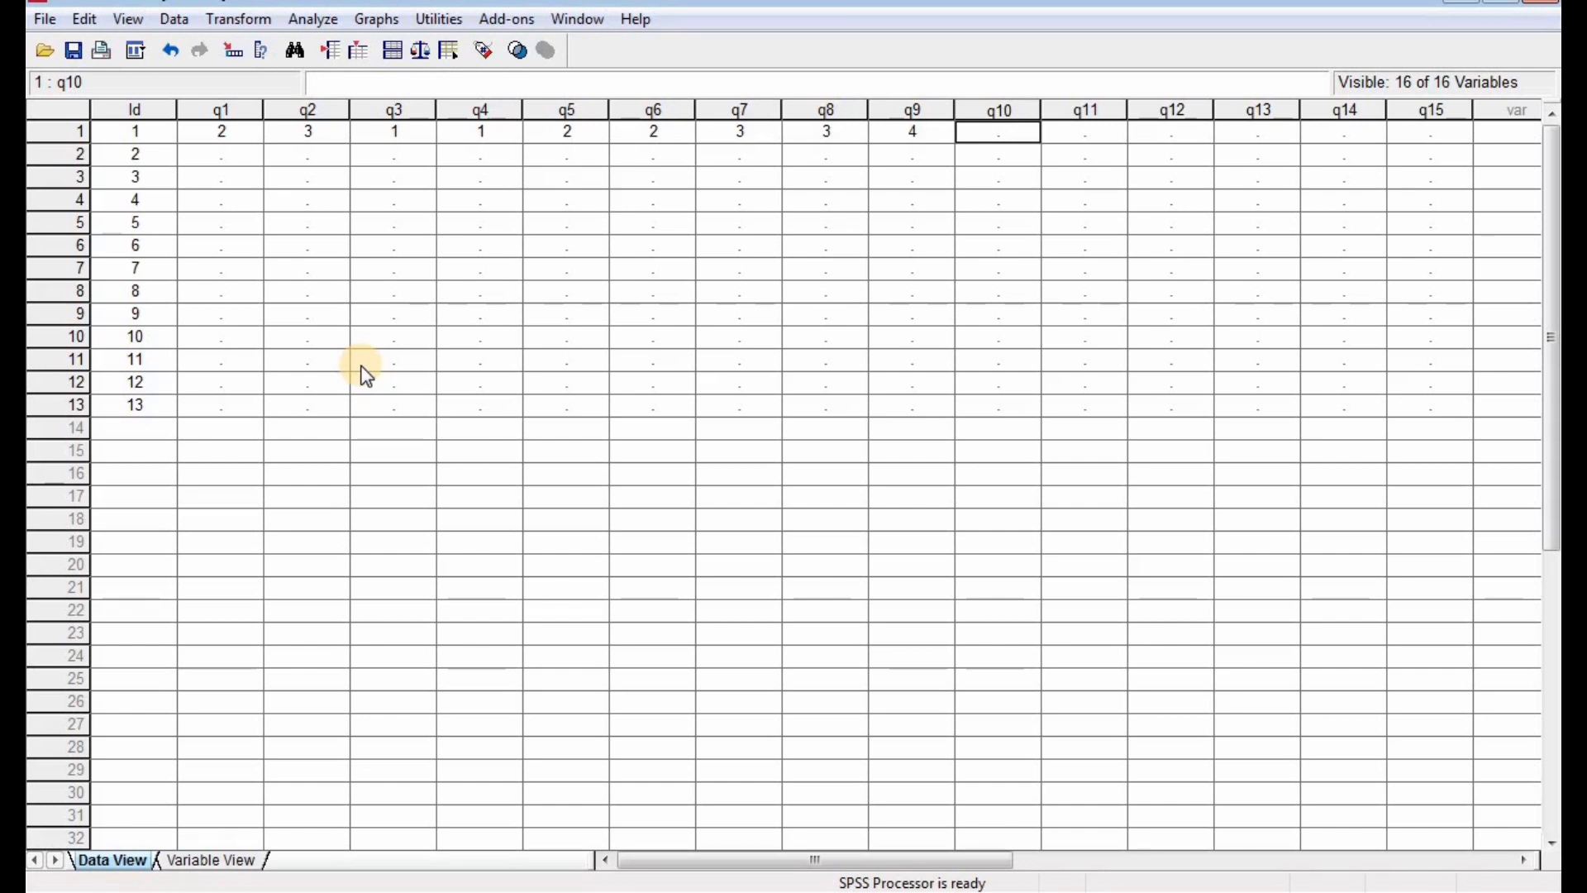
pyautogui.write('5')
pyautogui.press('Tab')
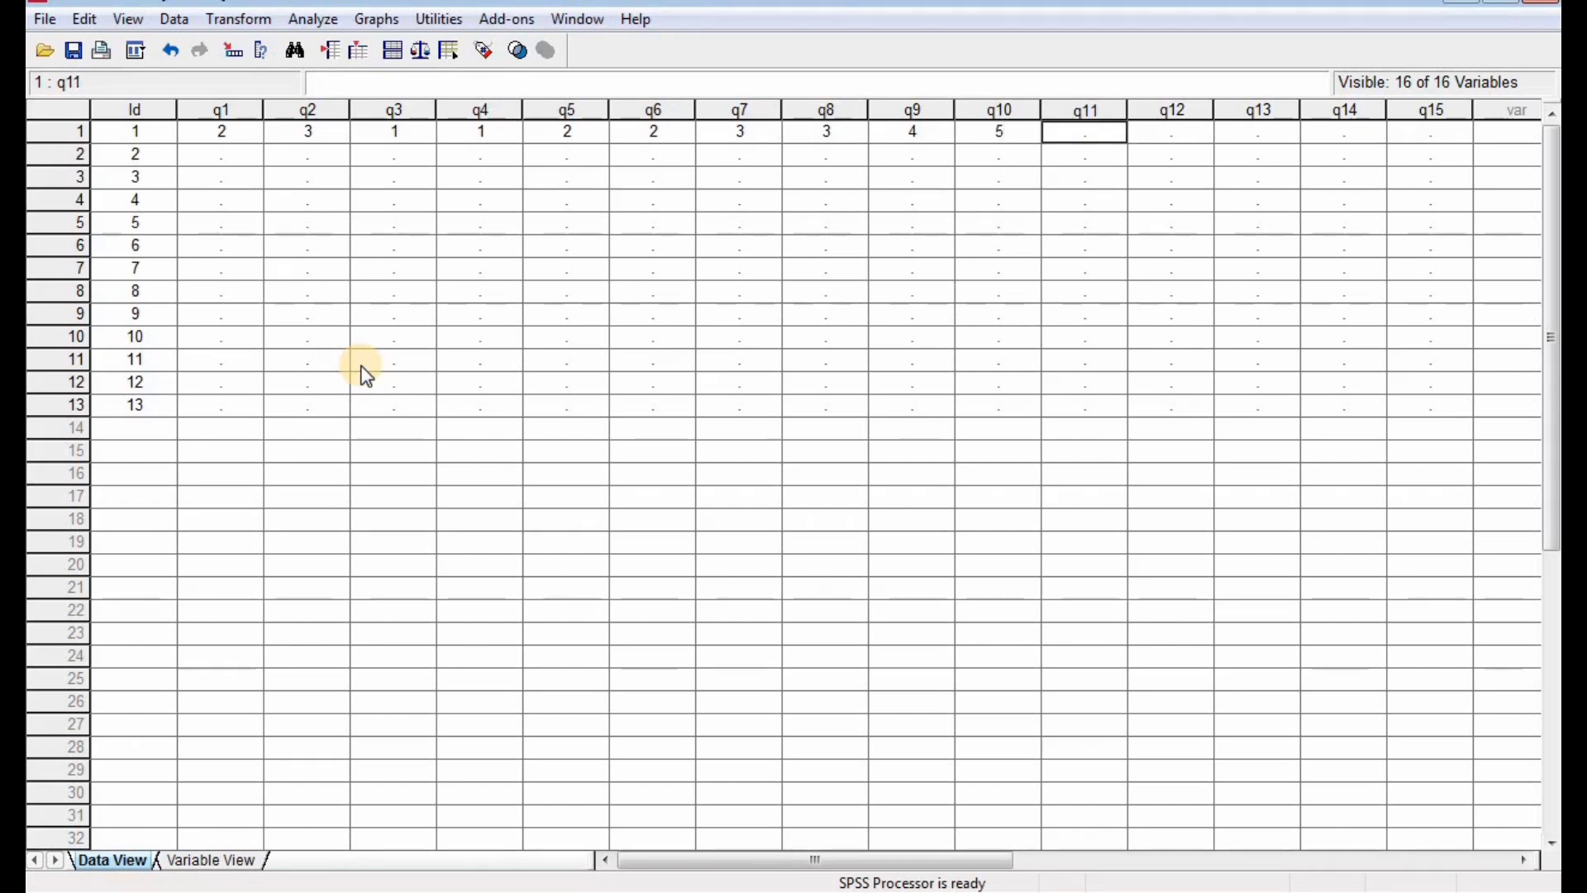
# Enter the response 5 for q11 of case 1.
pyautogui.write('5')
pyautogui.press('Tab')
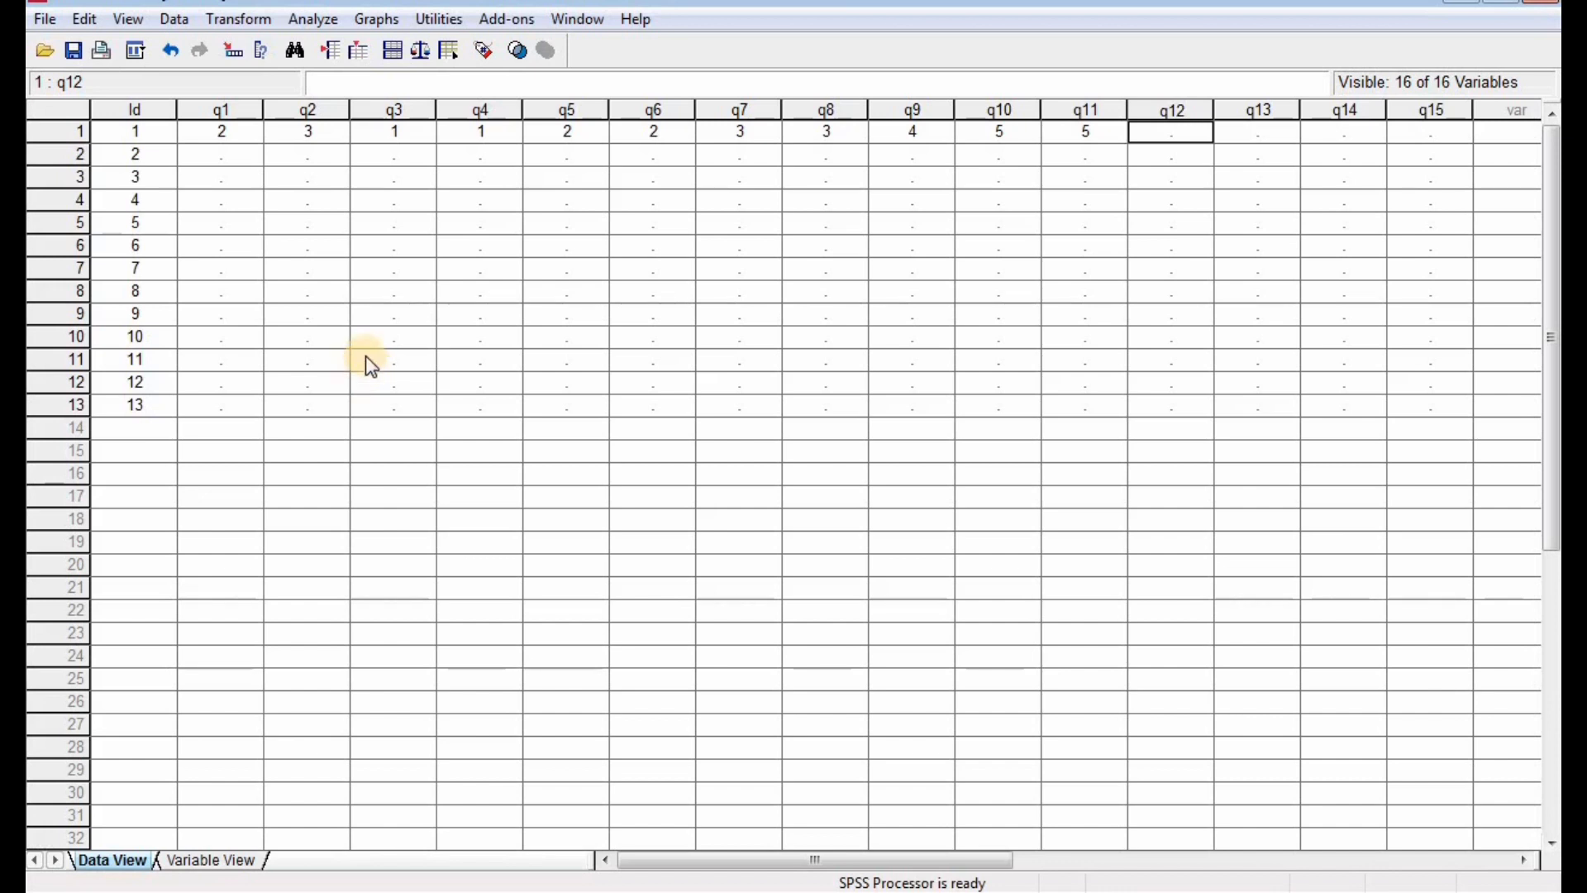
# Display the responses as value labels, change case 1's q1 response to SDA and set it back to A.
pyautogui.click(483, 51)
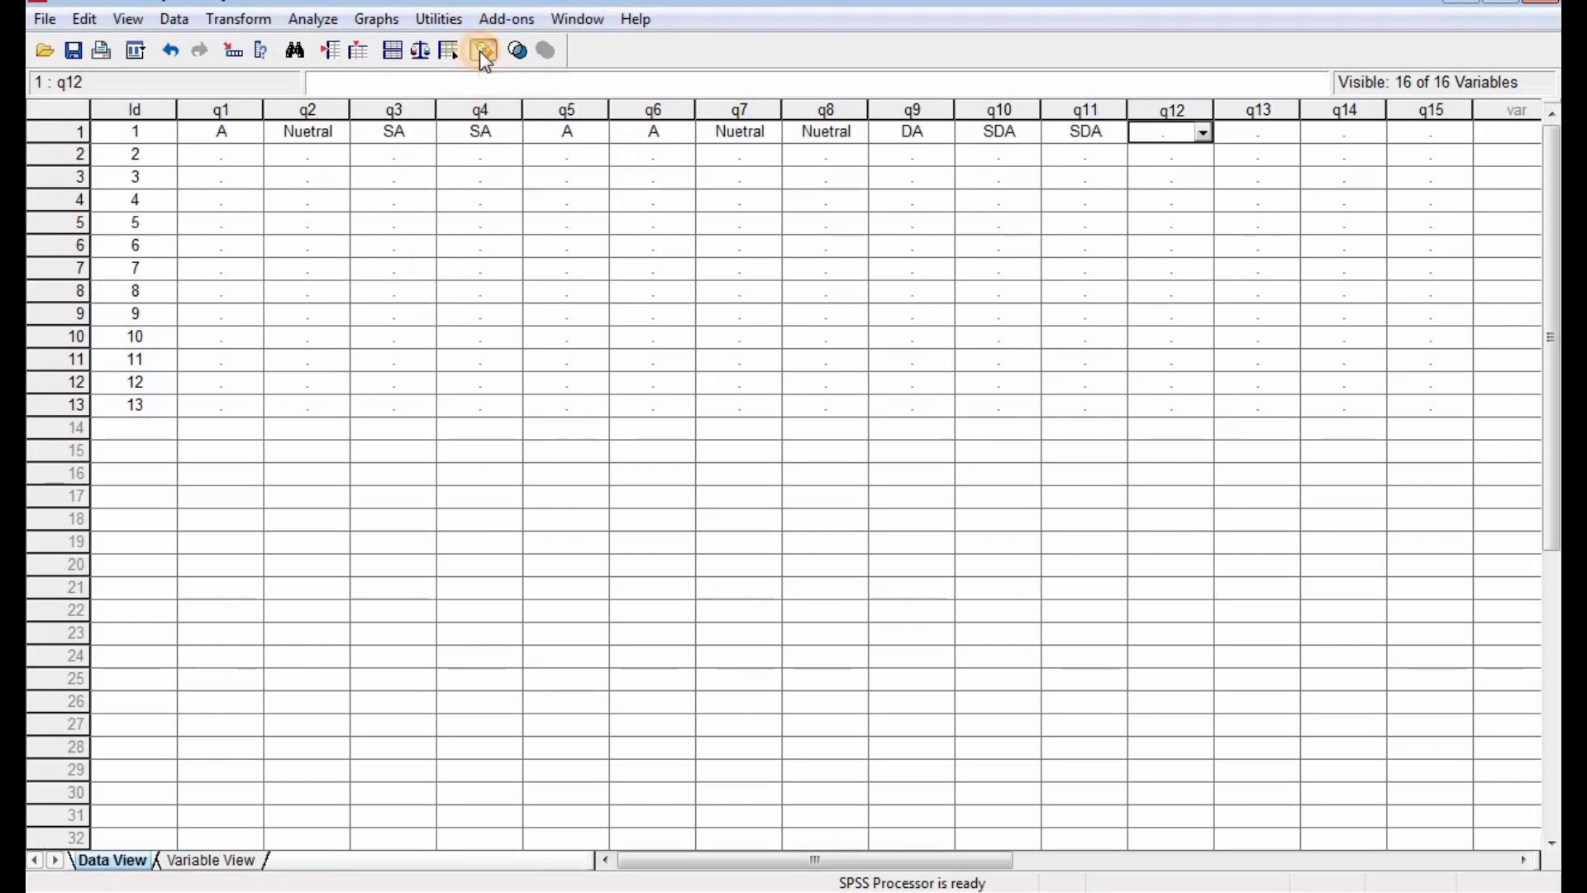
pyautogui.click(251, 137)
pyautogui.click(253, 135)
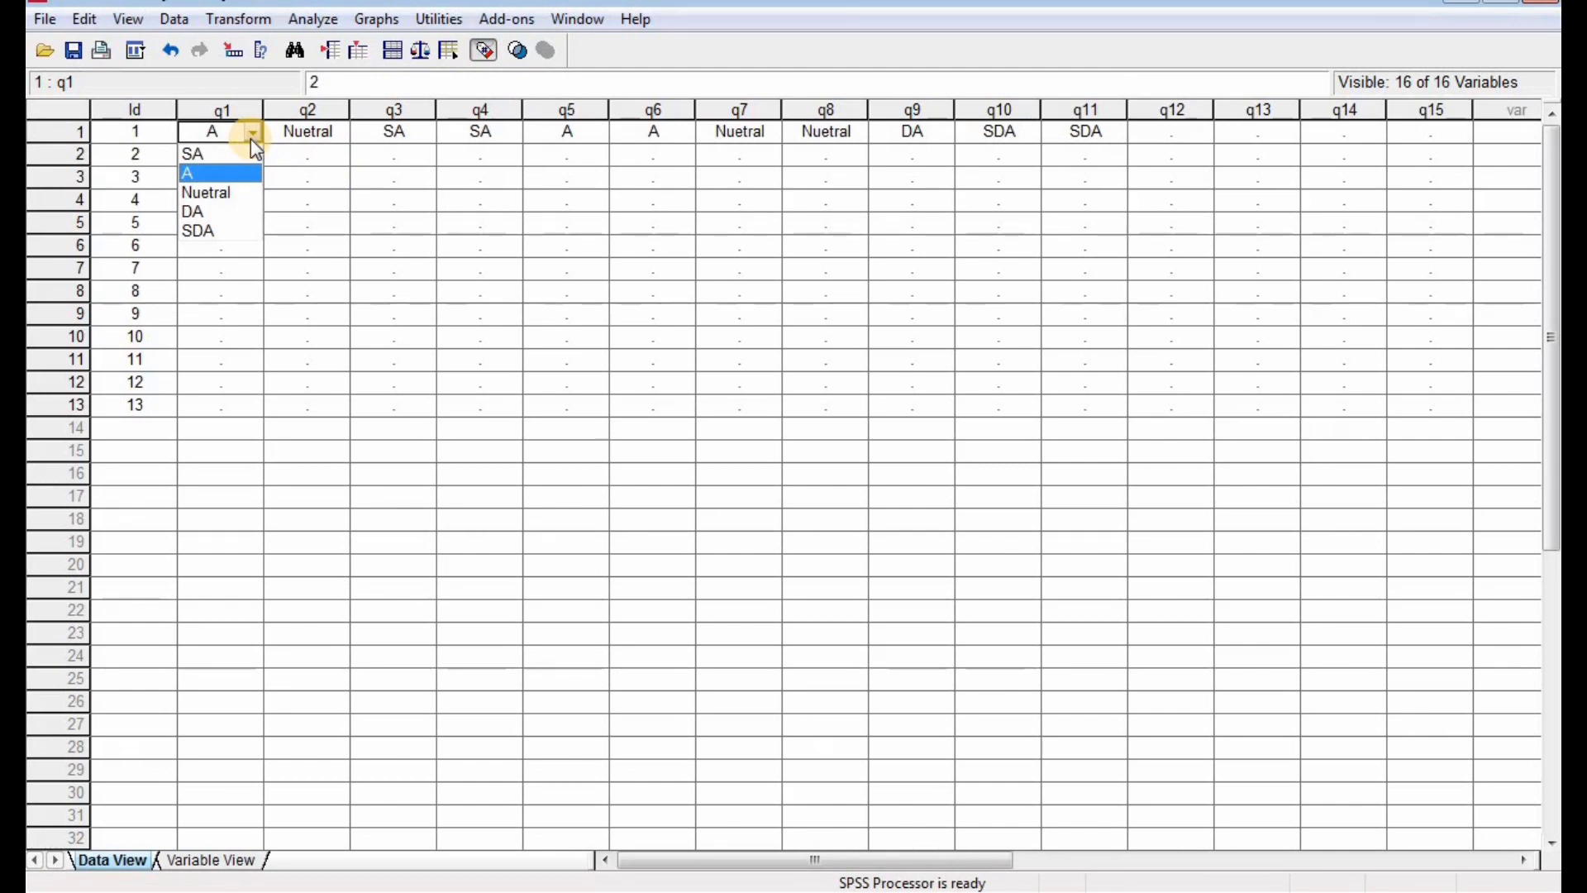
pyautogui.click(217, 232)
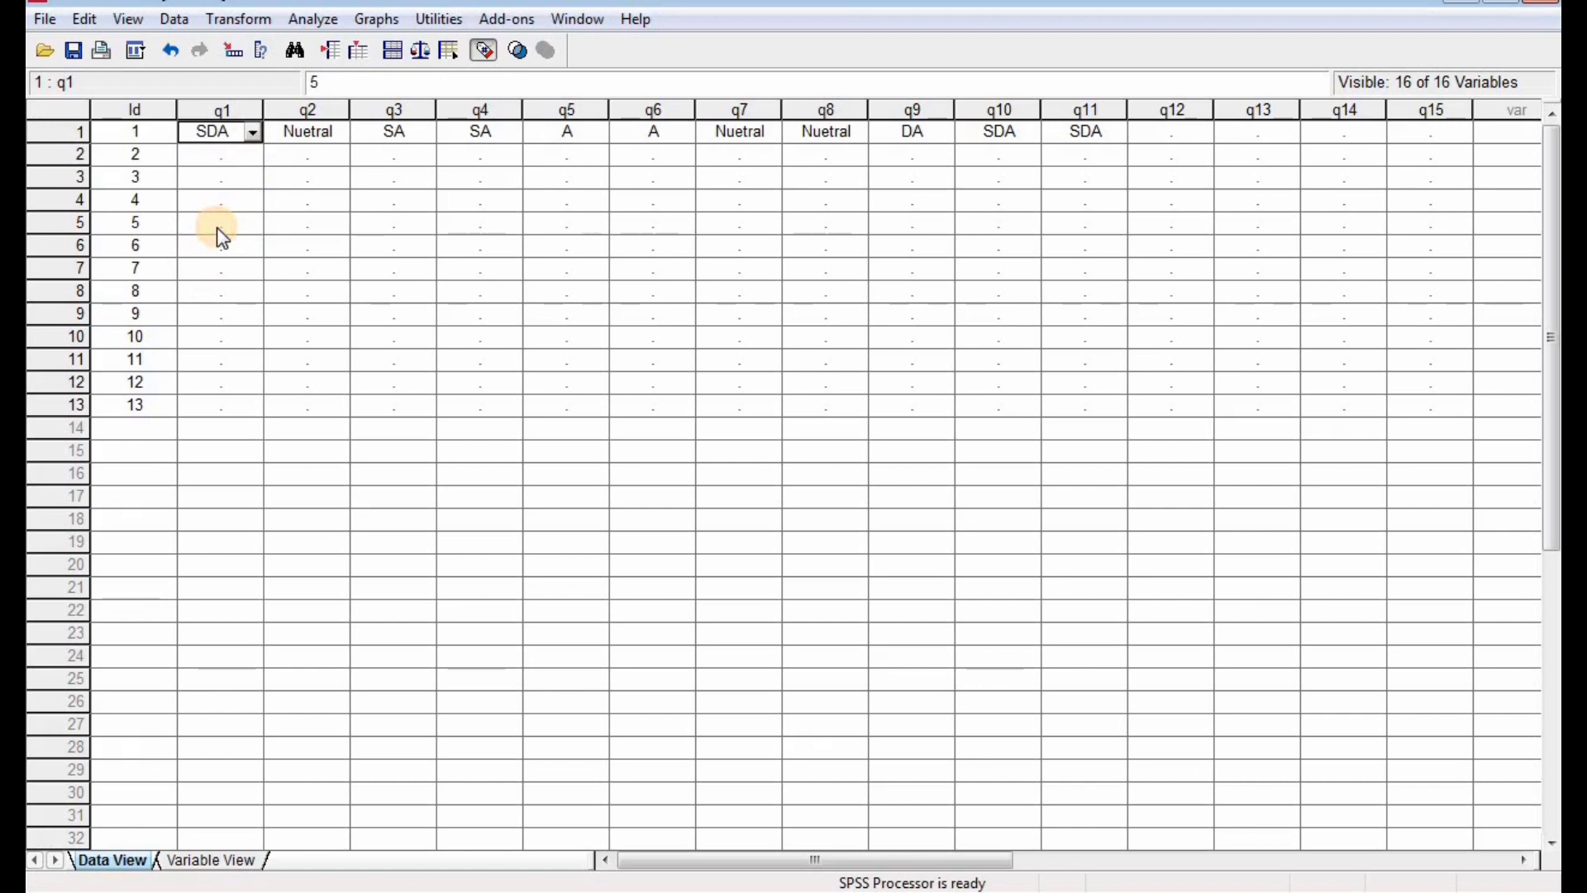
pyautogui.click(251, 134)
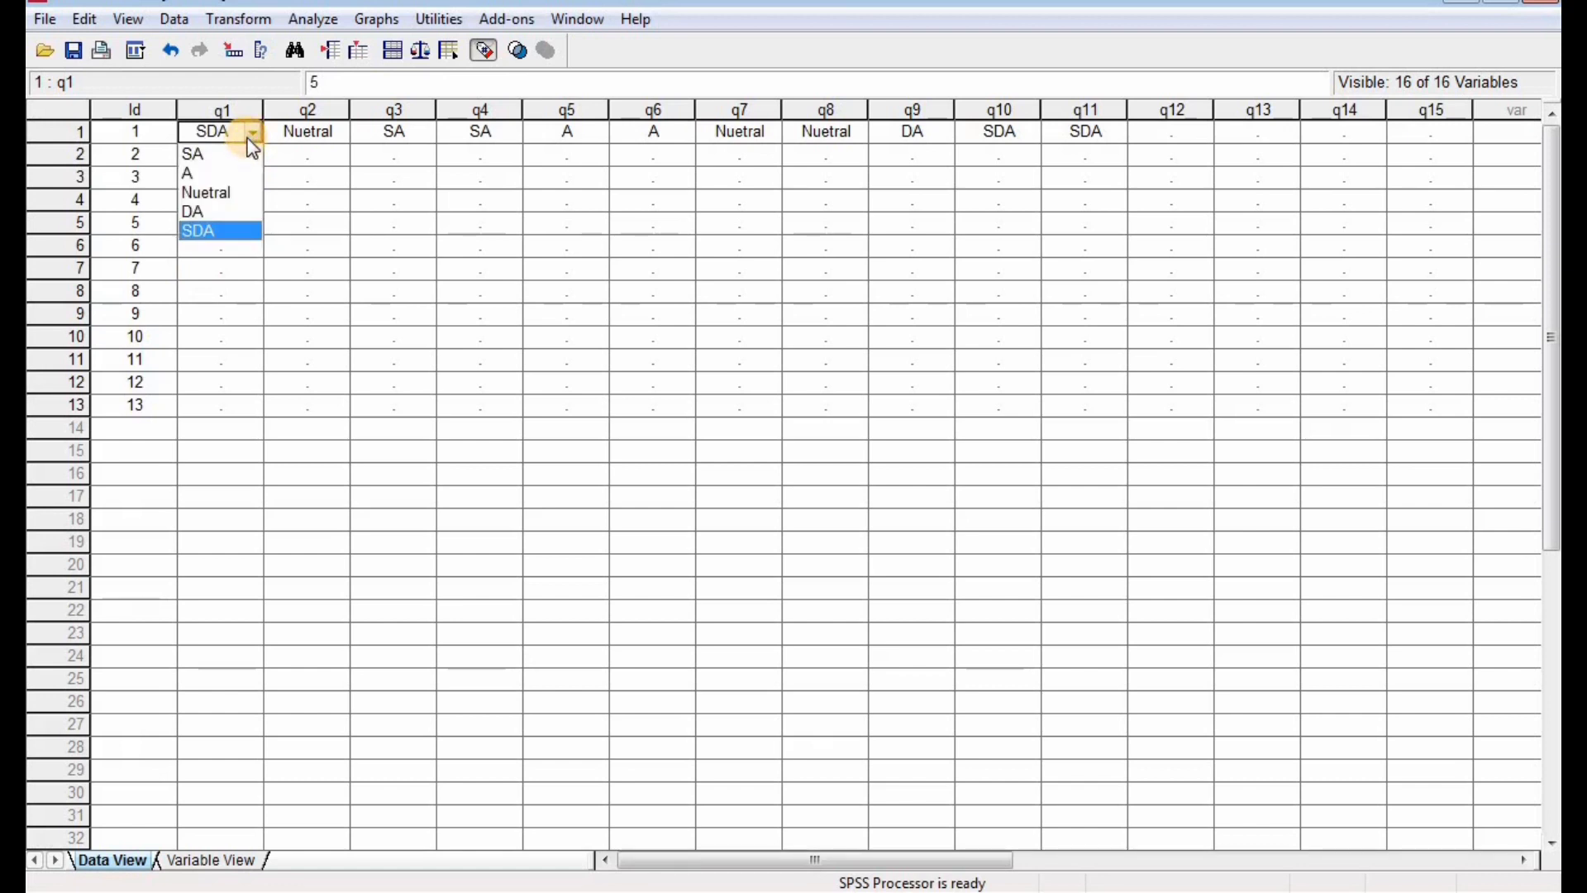
pyautogui.click(209, 179)
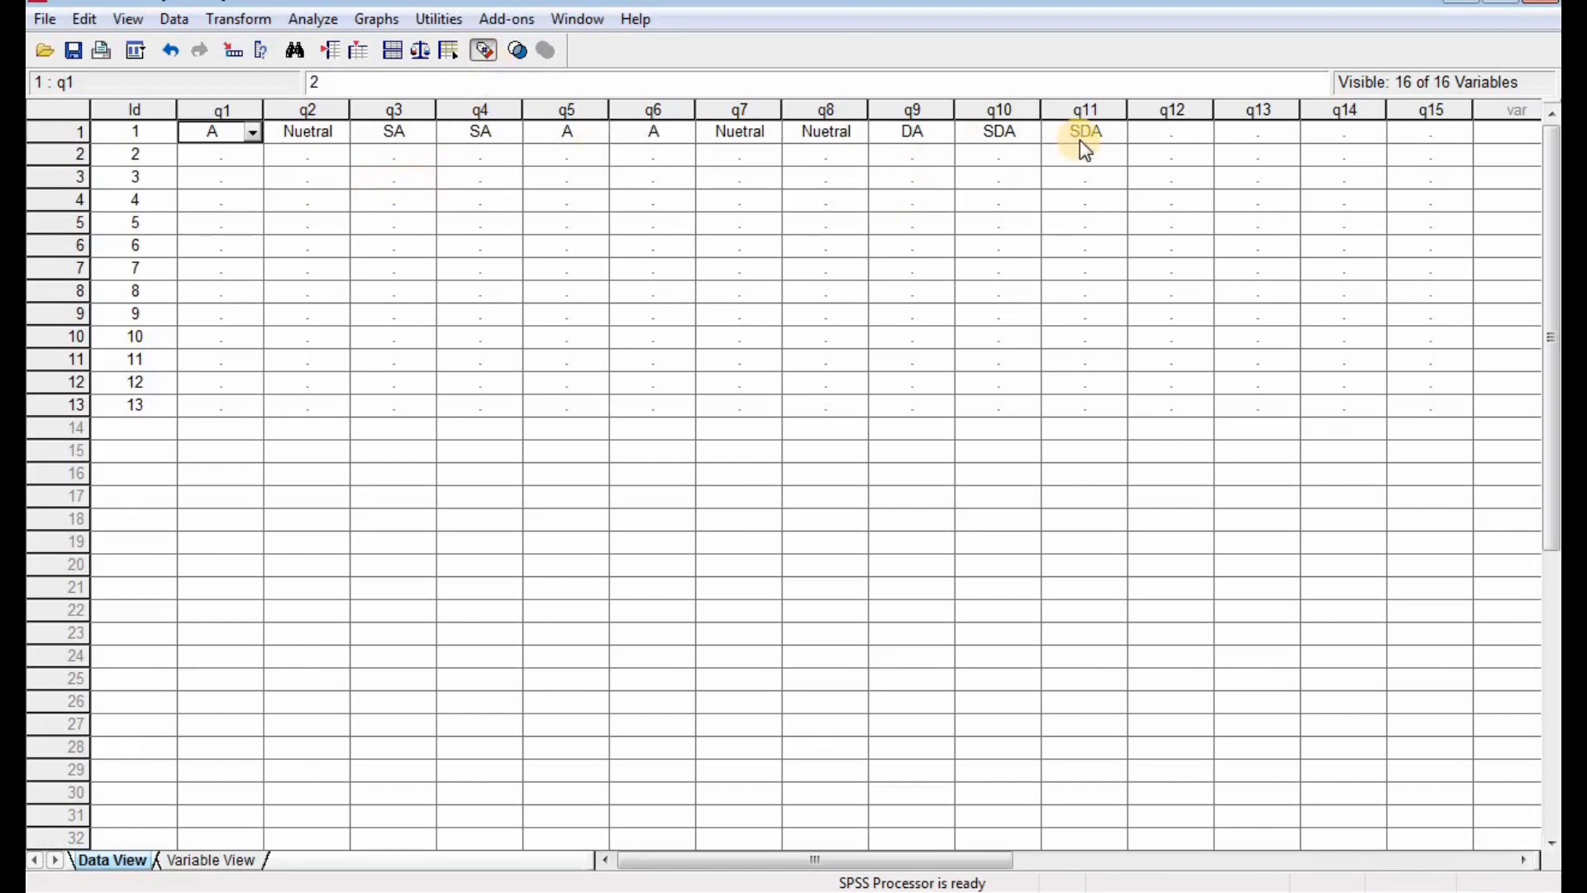
# Review the labelled responses of case 1 from q11 back to q1 and return the display to numeric codes.
pyautogui.moveTo(1088, 147); pyautogui.dragTo(259, 137)
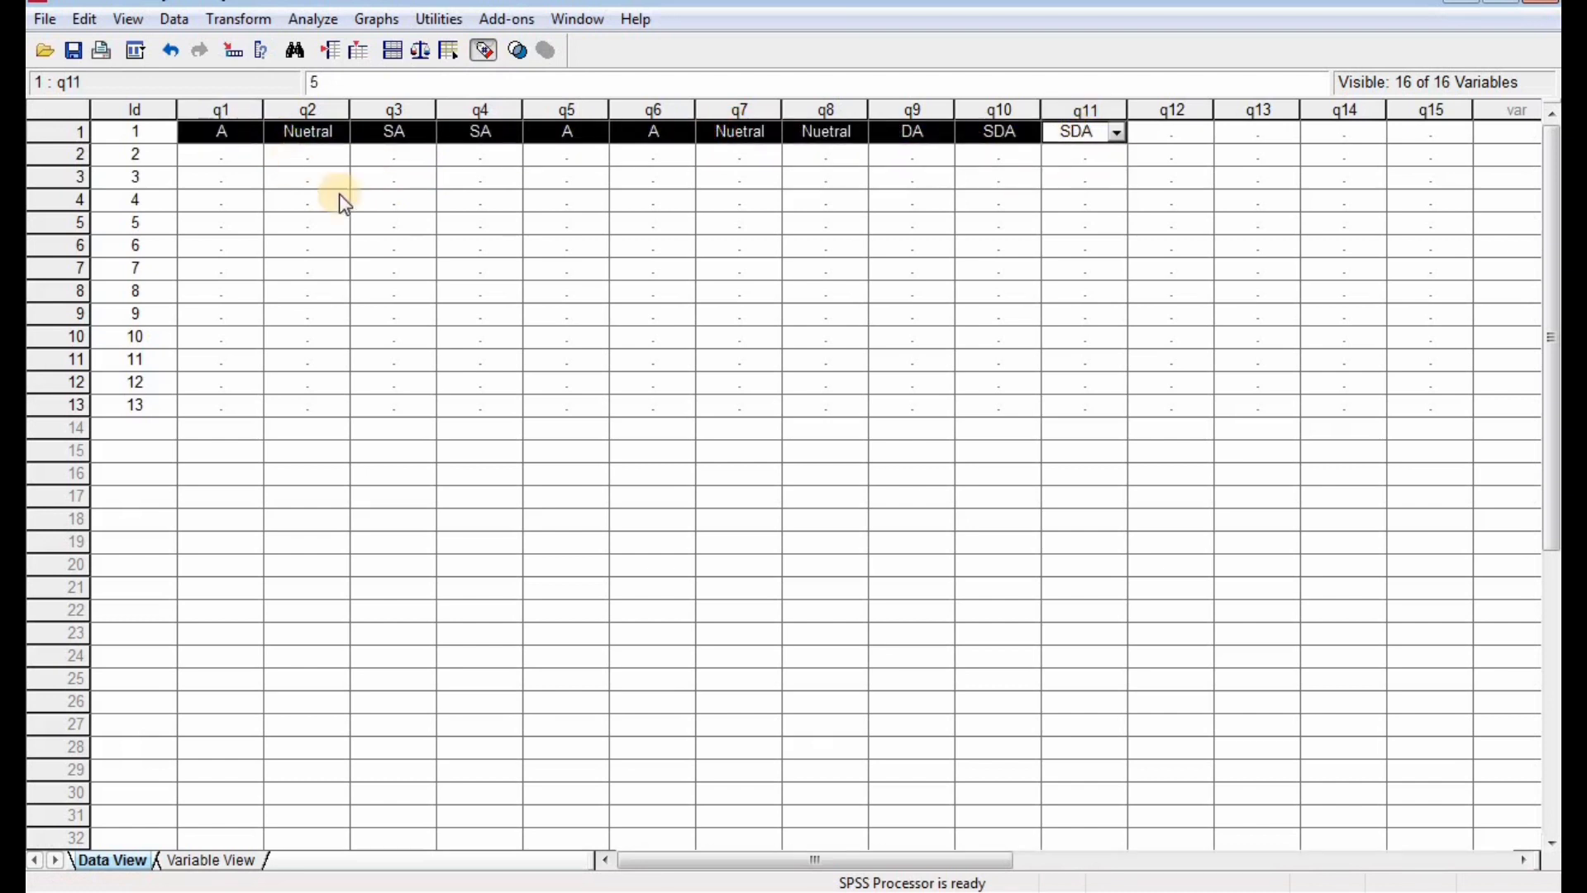
pyautogui.click(396, 224)
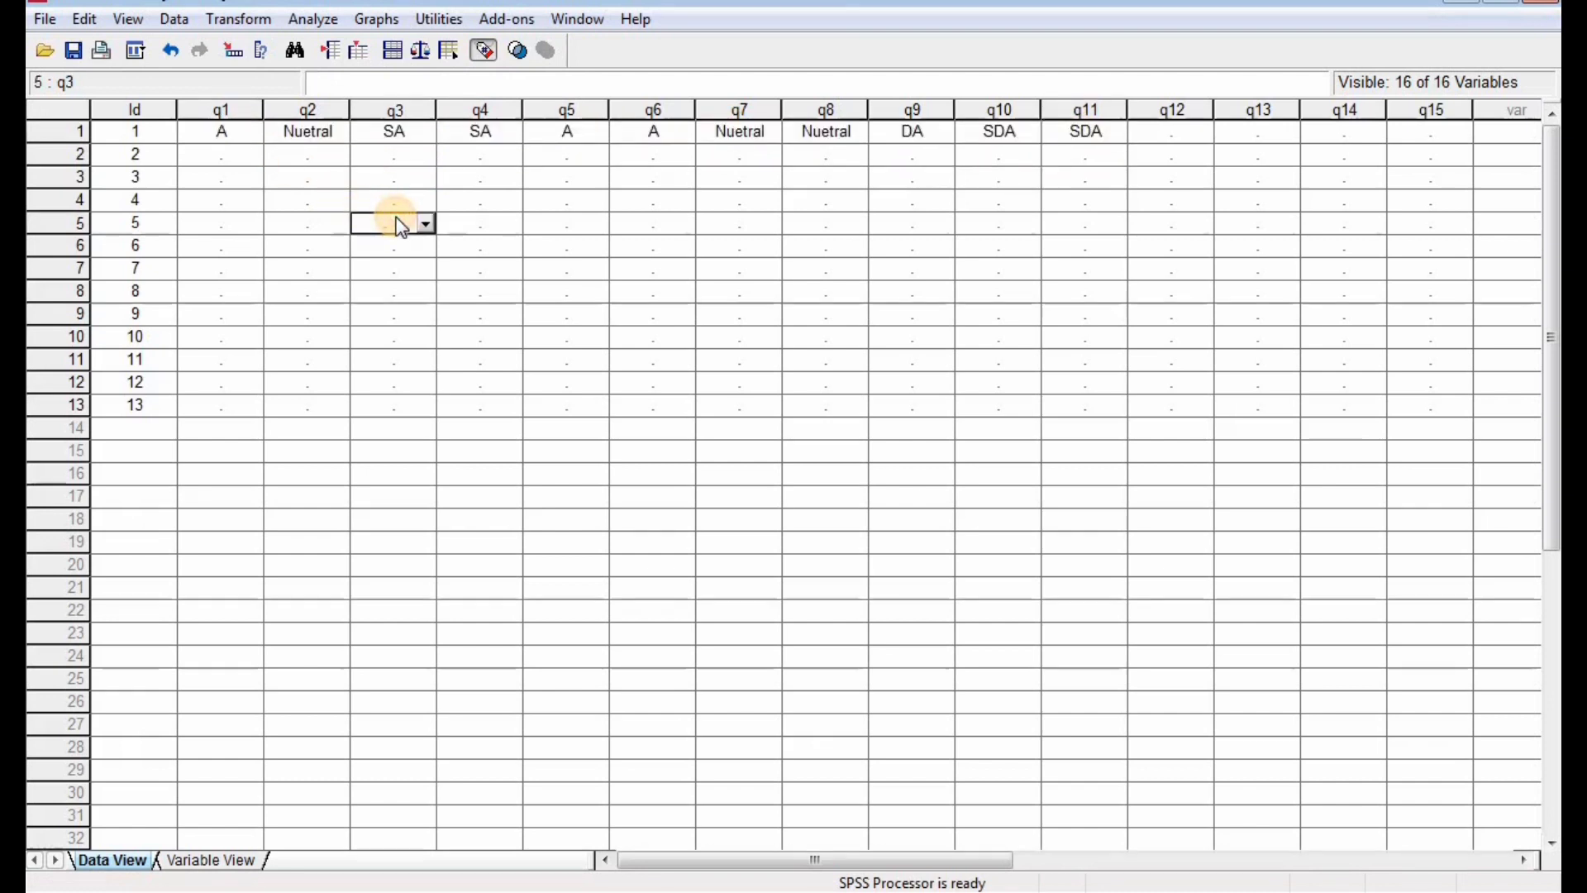
pyautogui.click(484, 51)
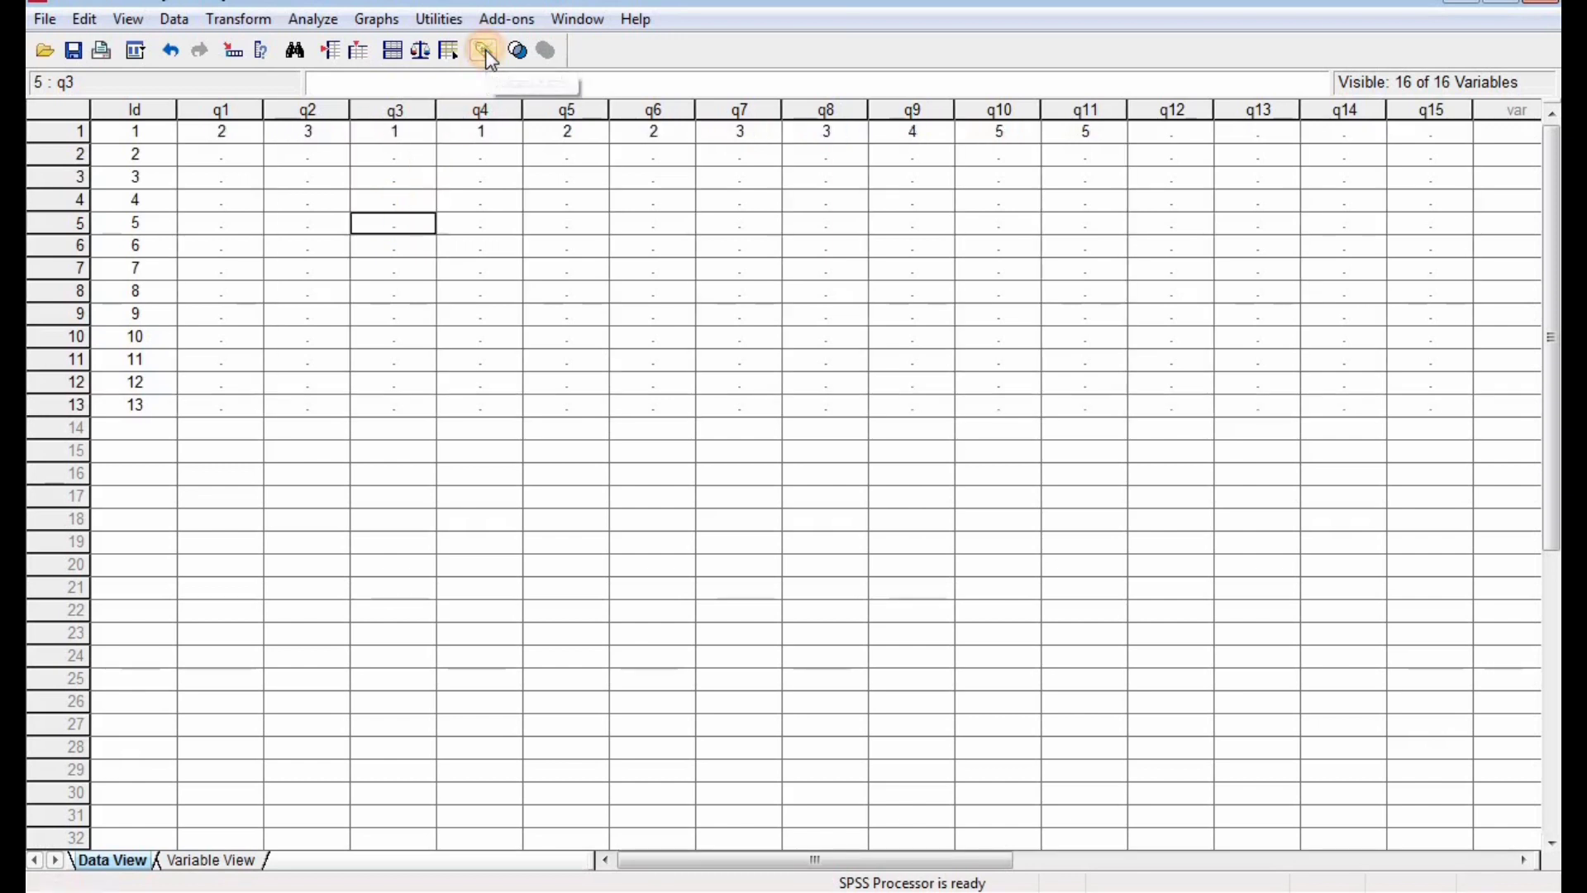
# Select the q1 cell of case 2 and switch to the Word questionnaire to examine the DA column for the first two statements.
pyautogui.click(217, 155)
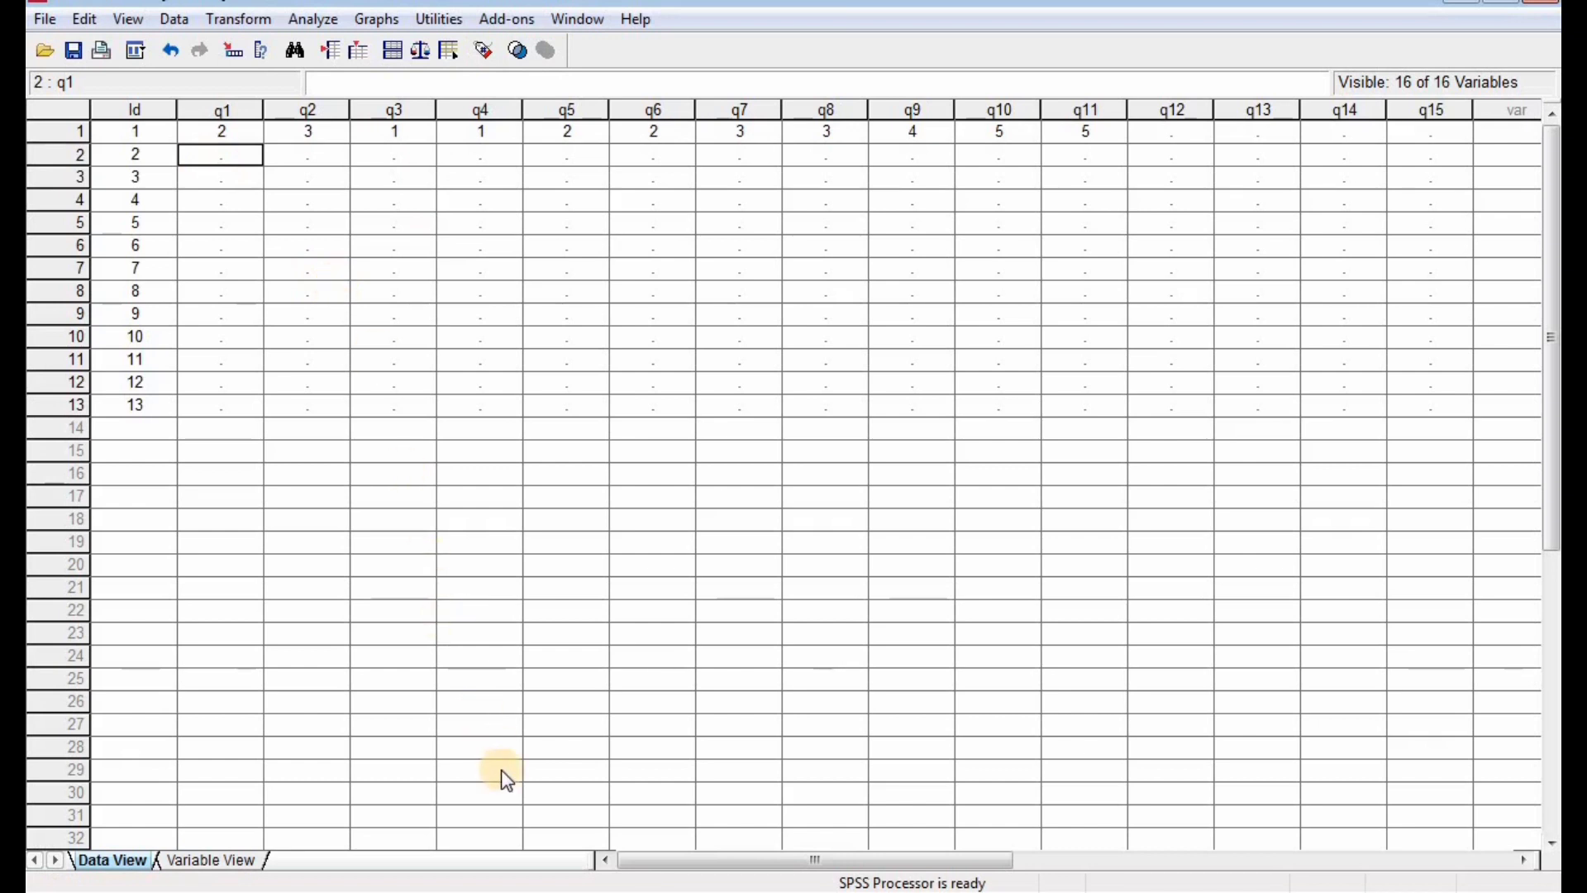
pyautogui.click(537, 891)
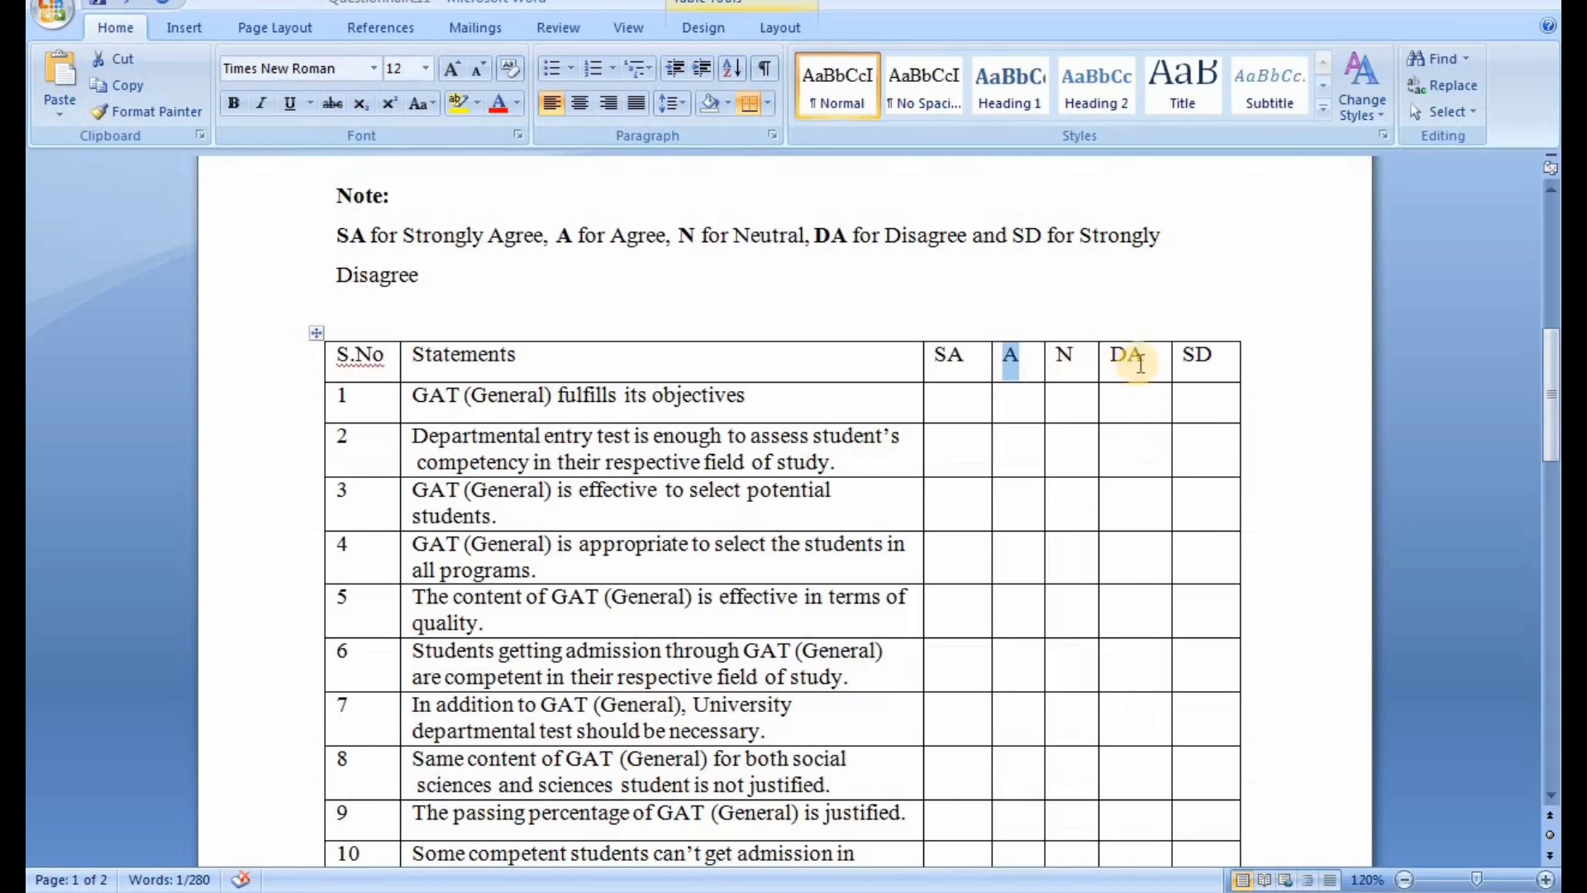
pyautogui.moveTo(1146, 357); pyautogui.dragTo(1114, 358)
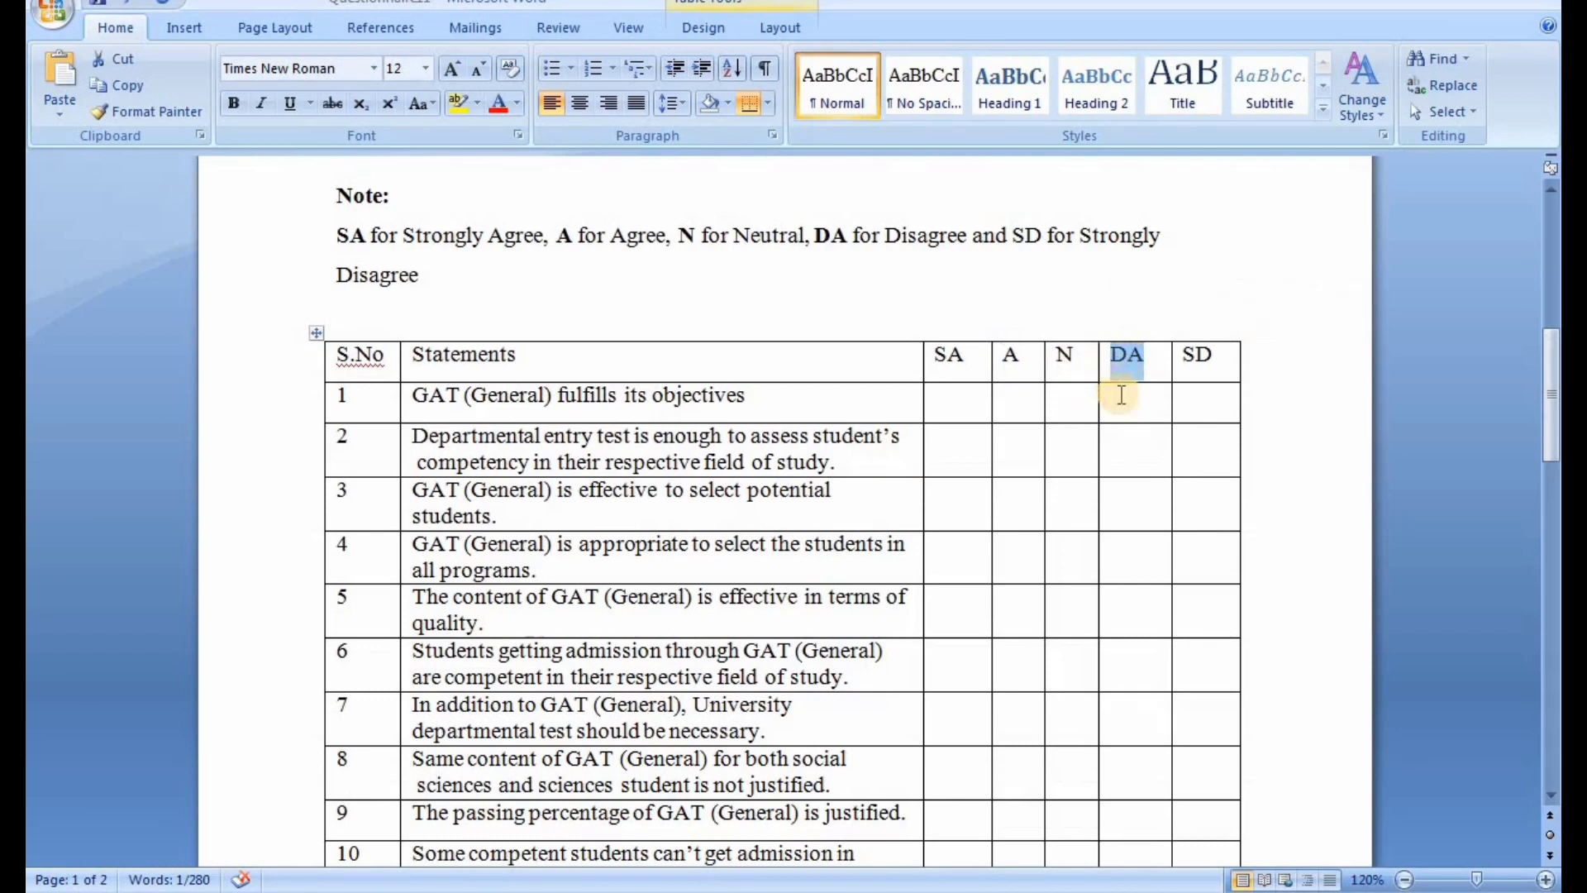
pyautogui.click(1118, 396)
pyautogui.click(1124, 443)
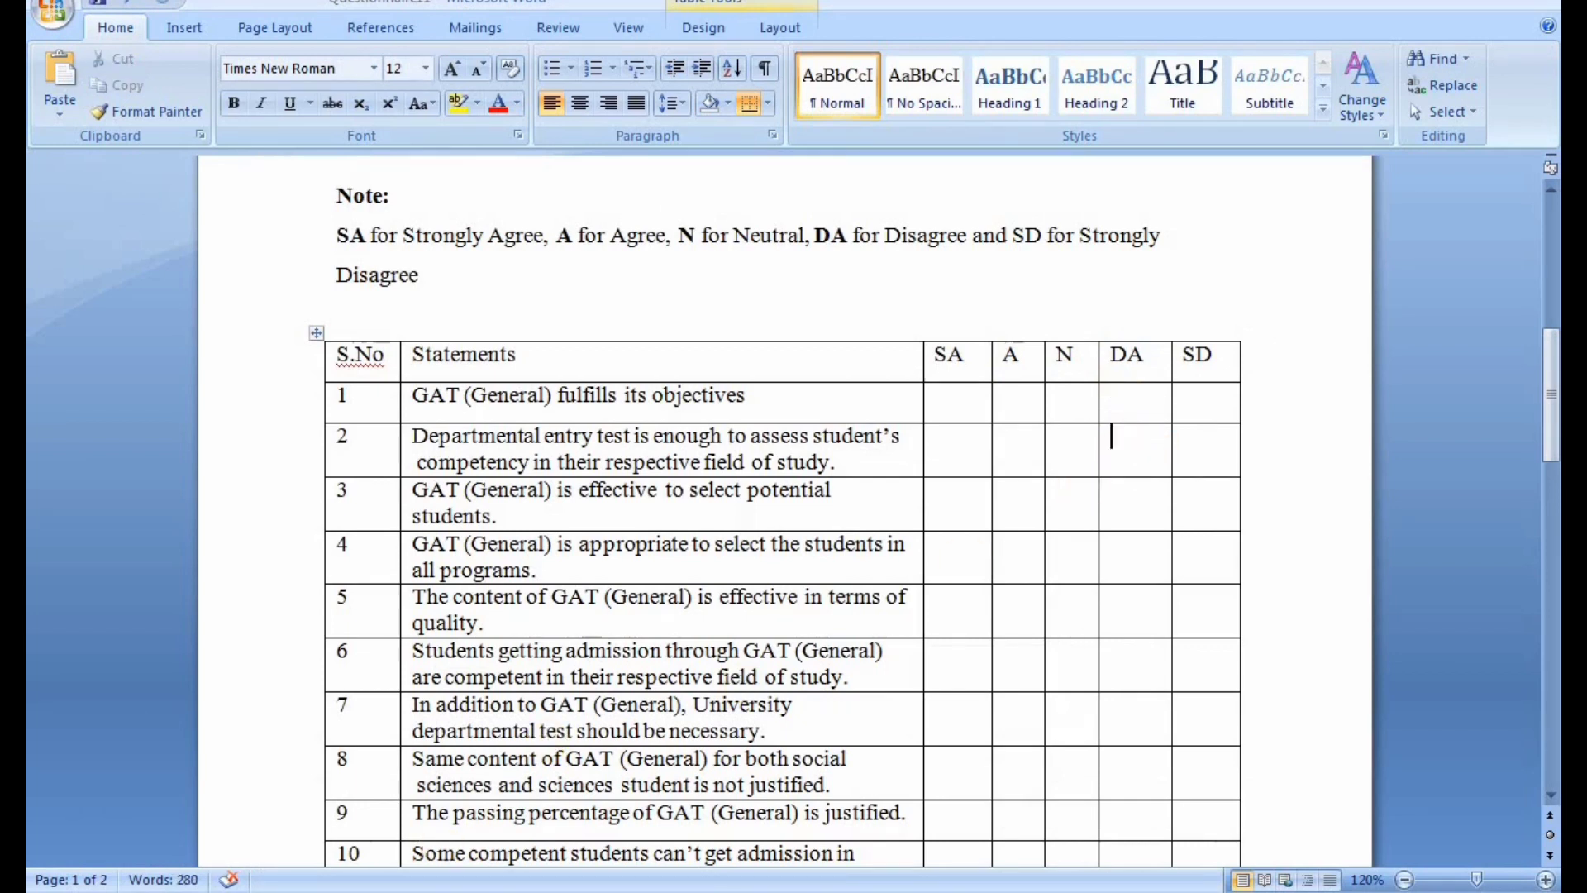
# Return to the SPSS DATA.sav data editor and enter the responses 4, 1 and 1 for q1 to q3 of case 2.
pyautogui.moveTo(579, 891)
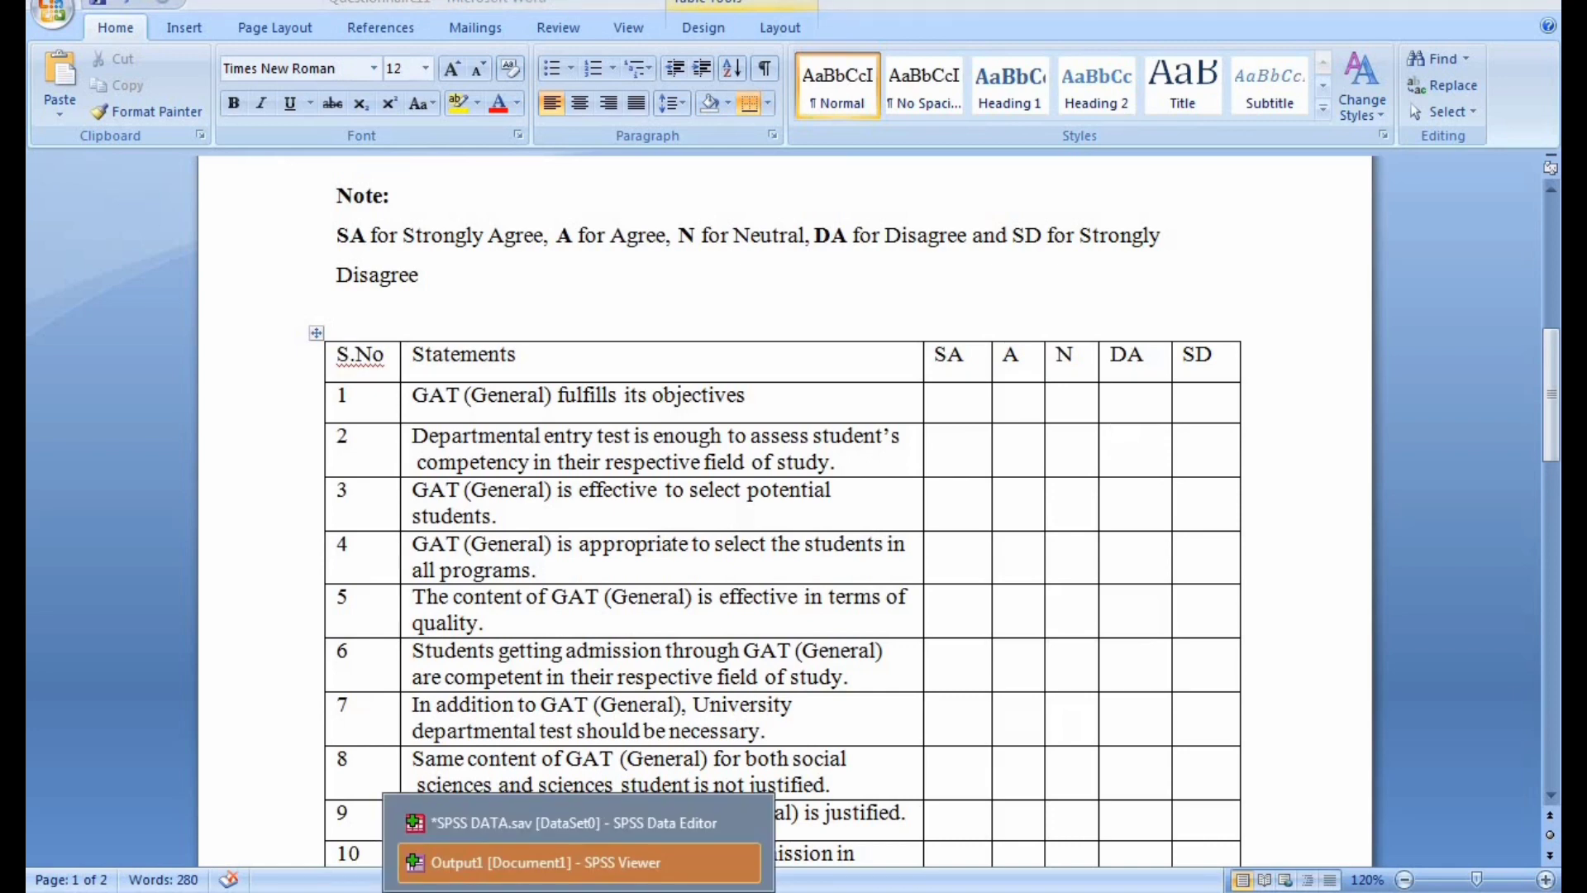
pyautogui.click(551, 825)
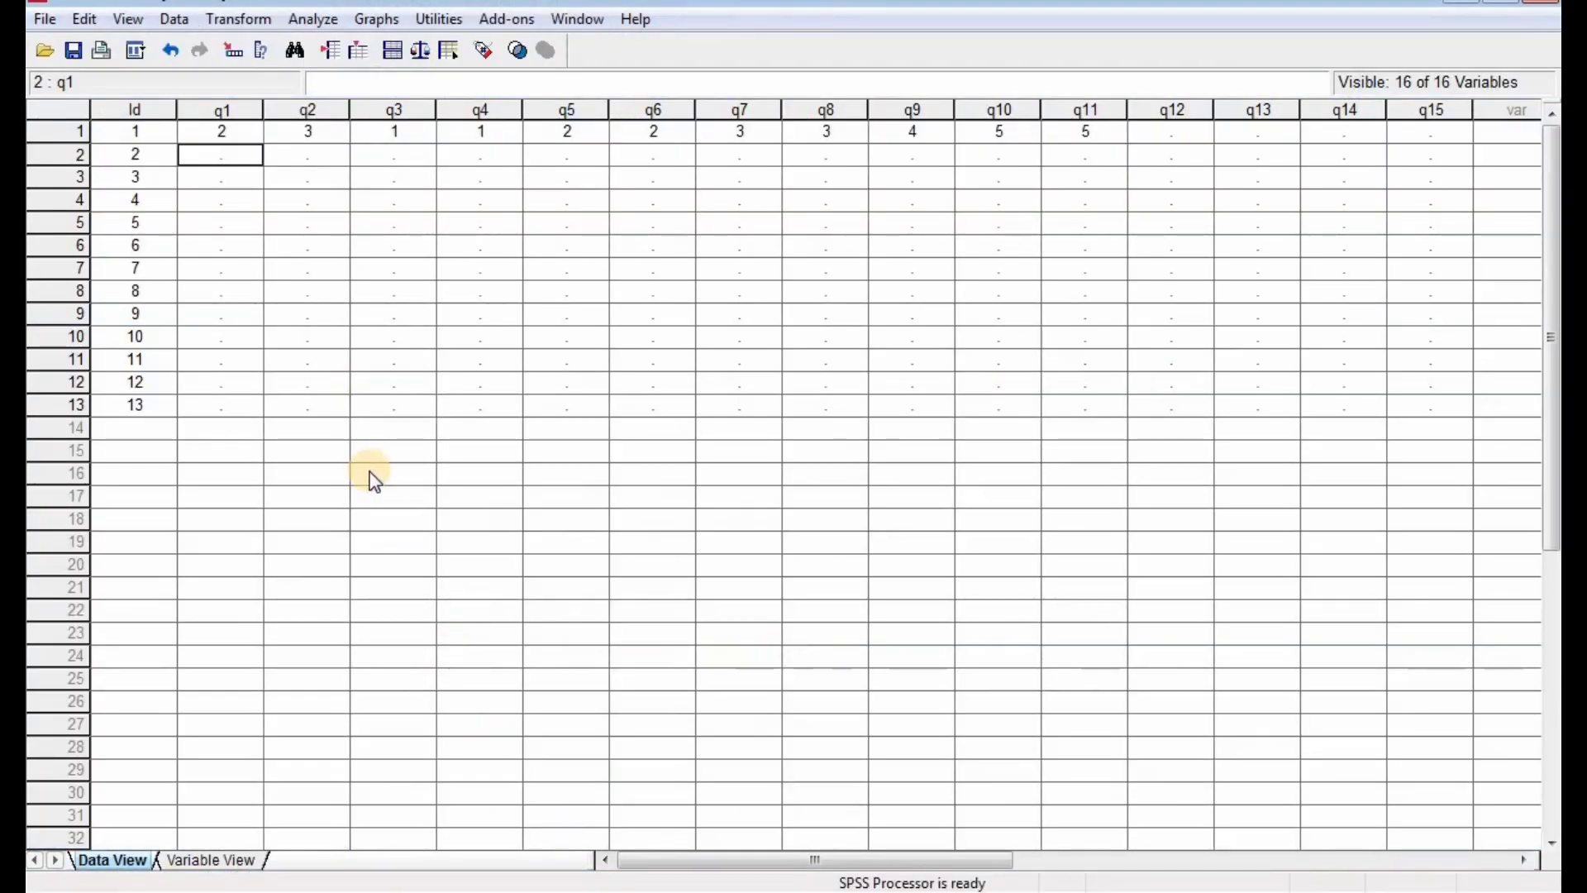
pyautogui.write('4')
pyautogui.press('Tab')
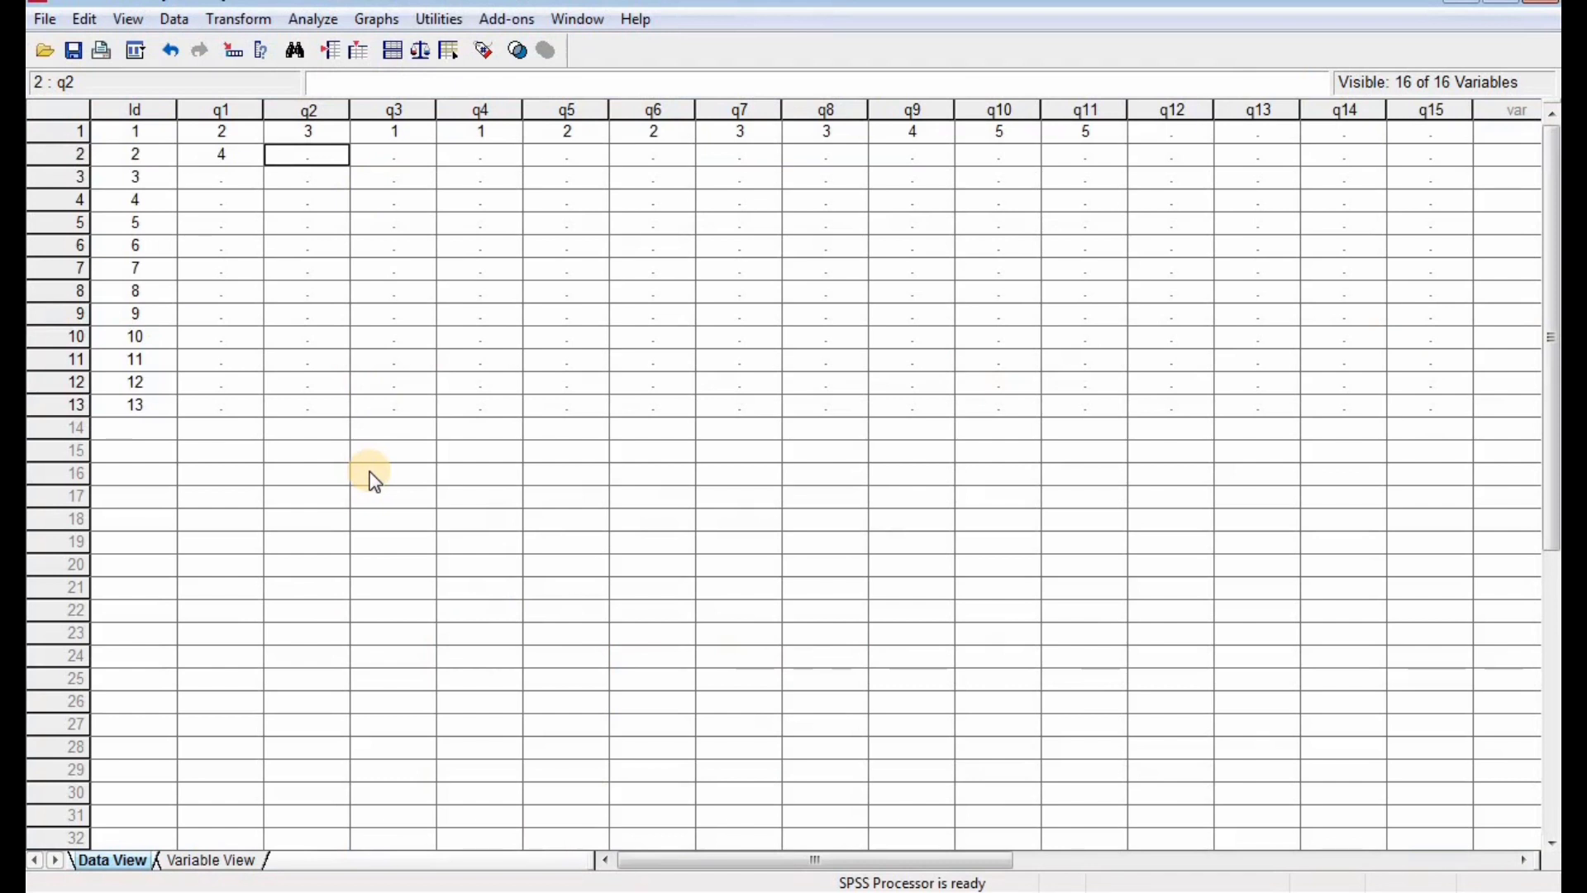
pyautogui.write('1')
pyautogui.press('Tab')
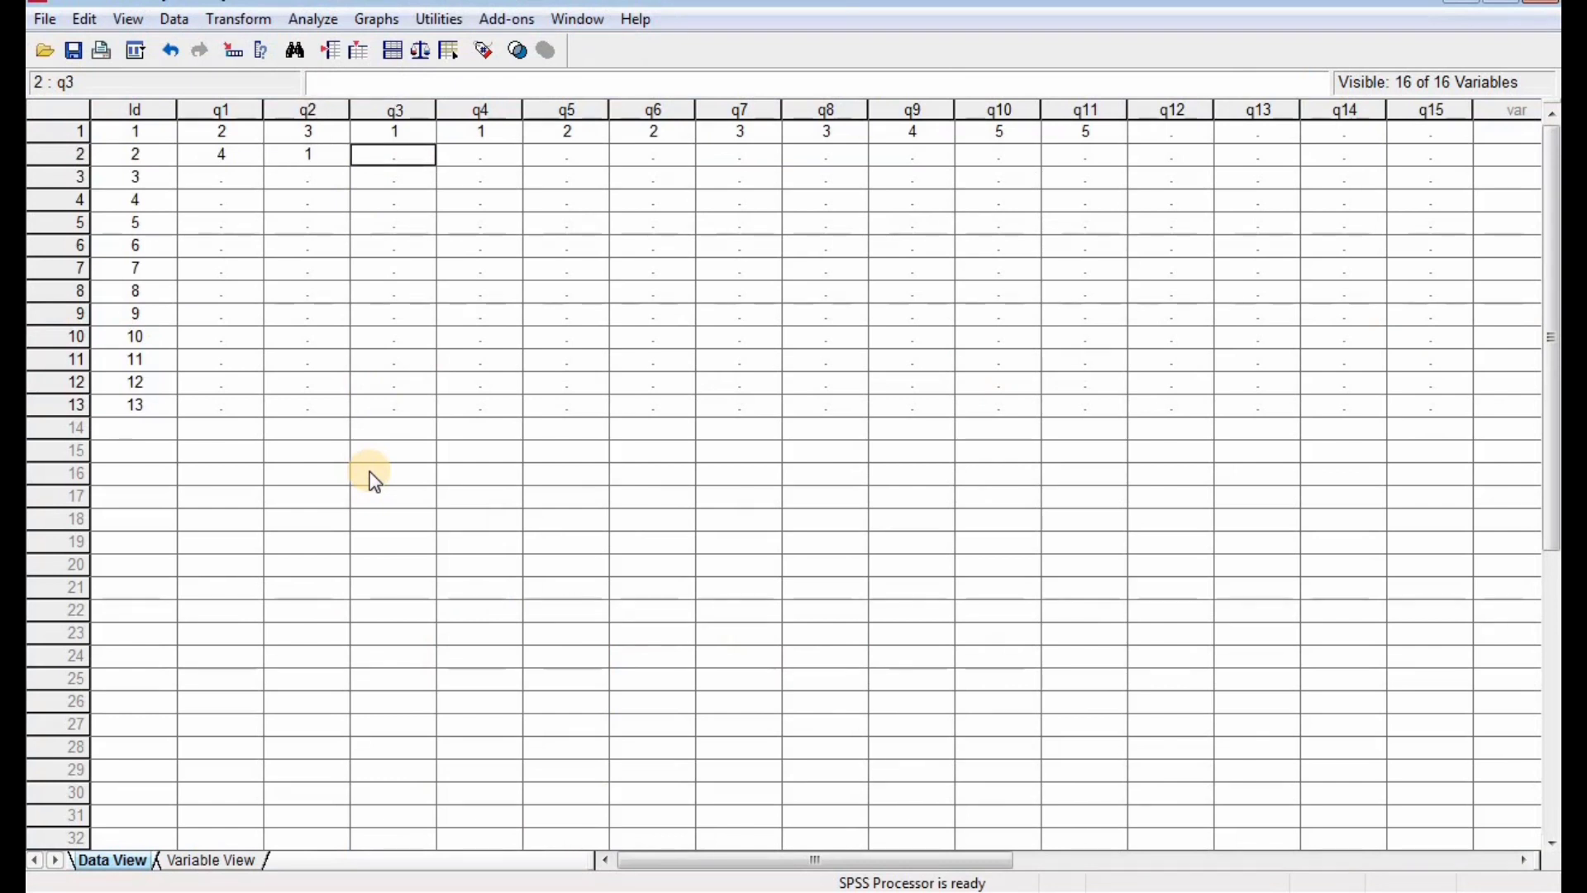
pyautogui.write('1')
pyautogui.press('Tab')
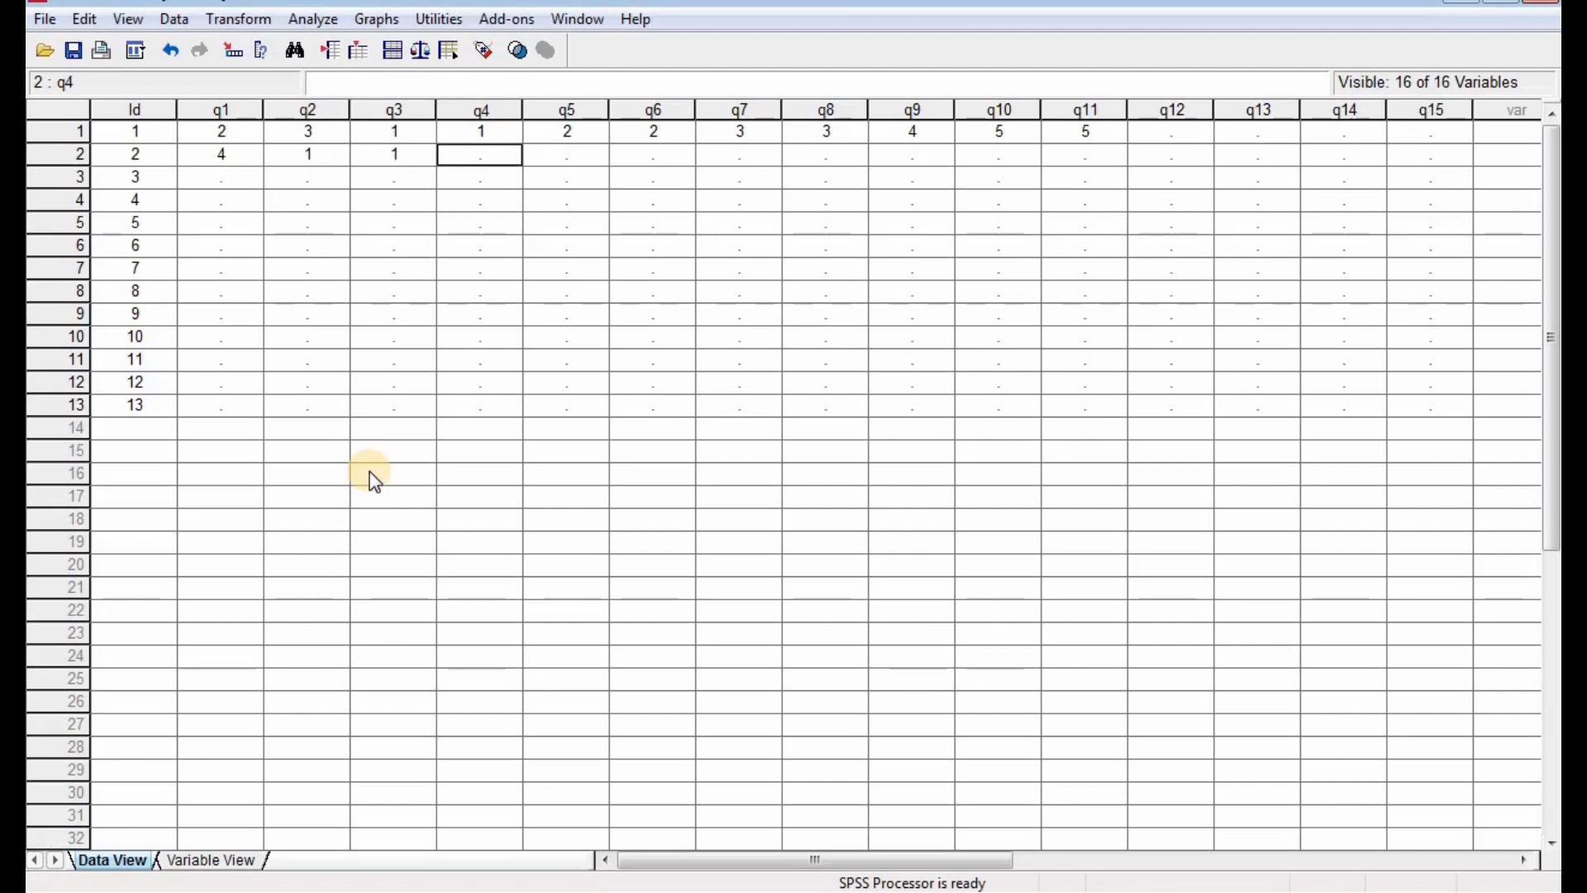
# Enter the responses 5, 4 and 3 for q4 to q6 of case 2.
pyautogui.write('5')
pyautogui.press('Tab')
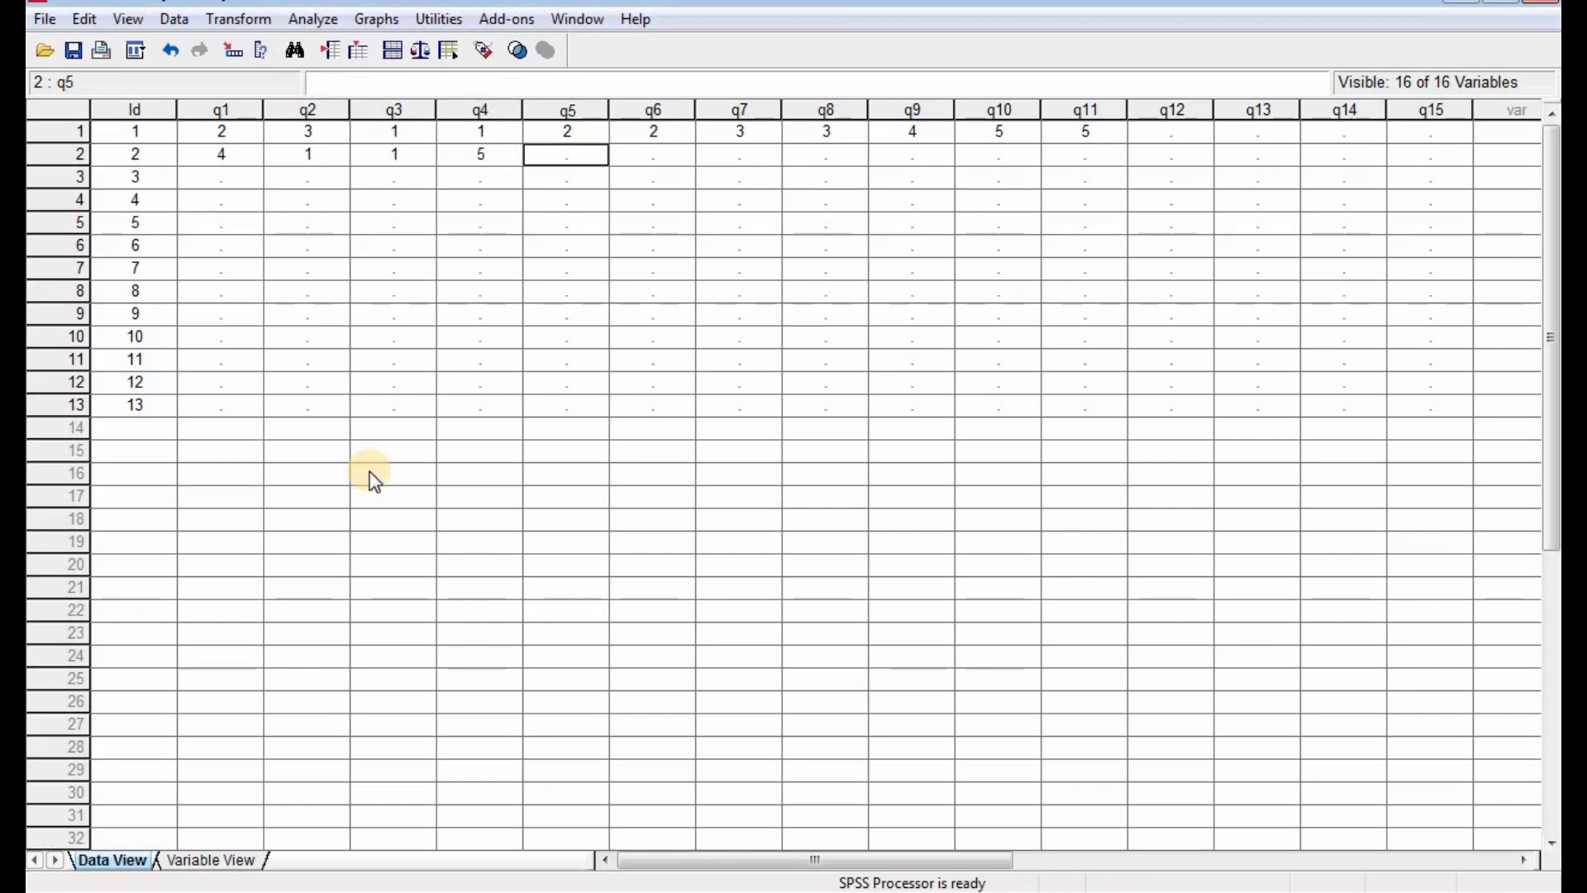
pyautogui.write('4')
pyautogui.press('Tab')
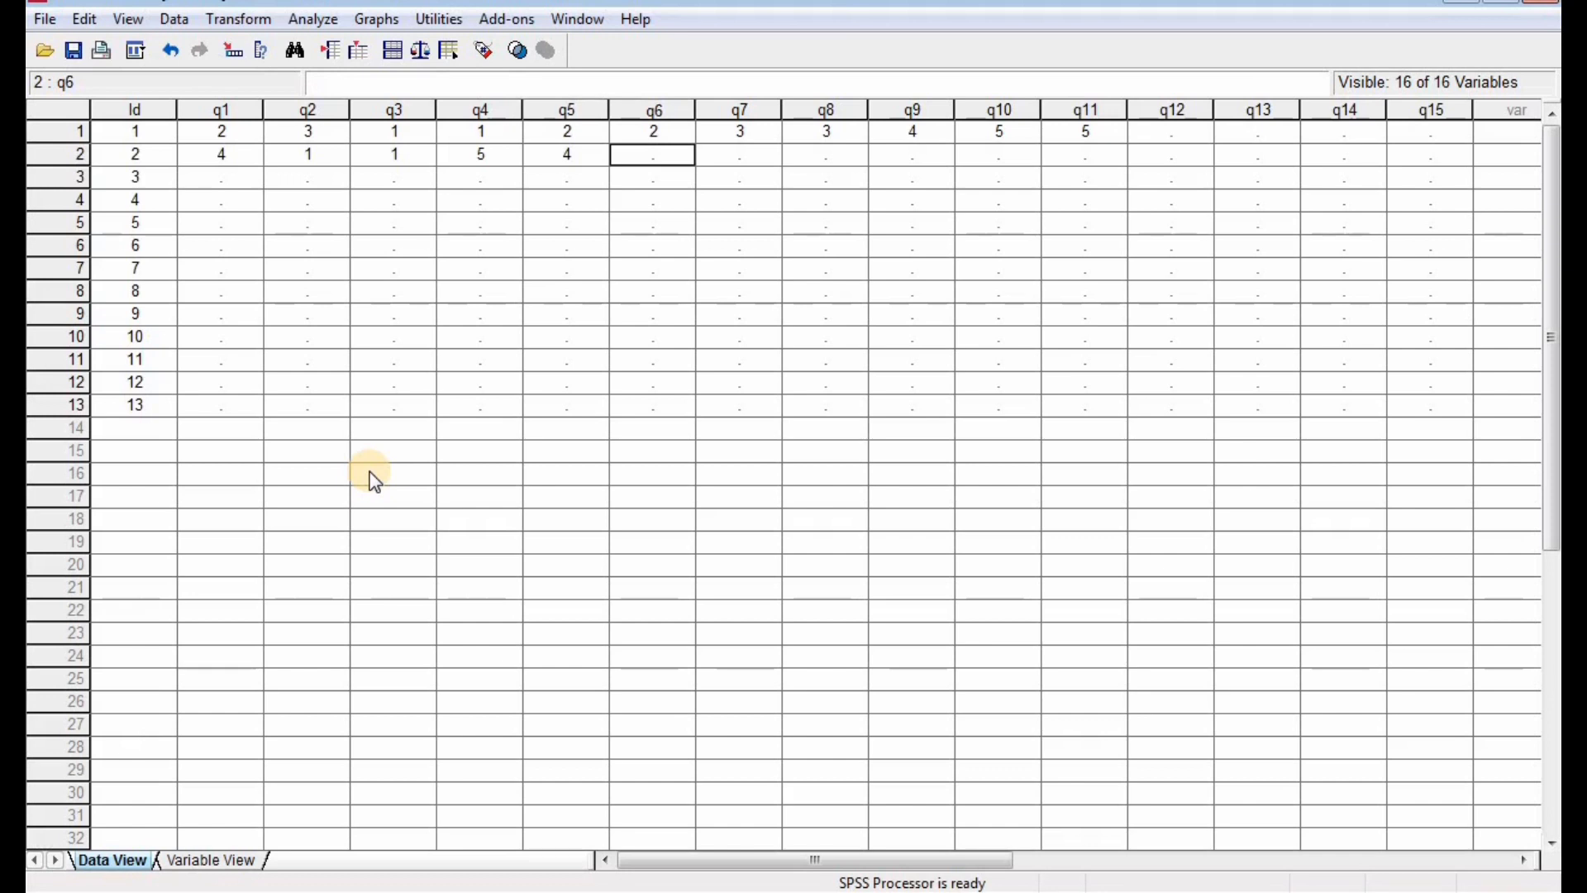
pyautogui.write('3')
pyautogui.press('Tab')
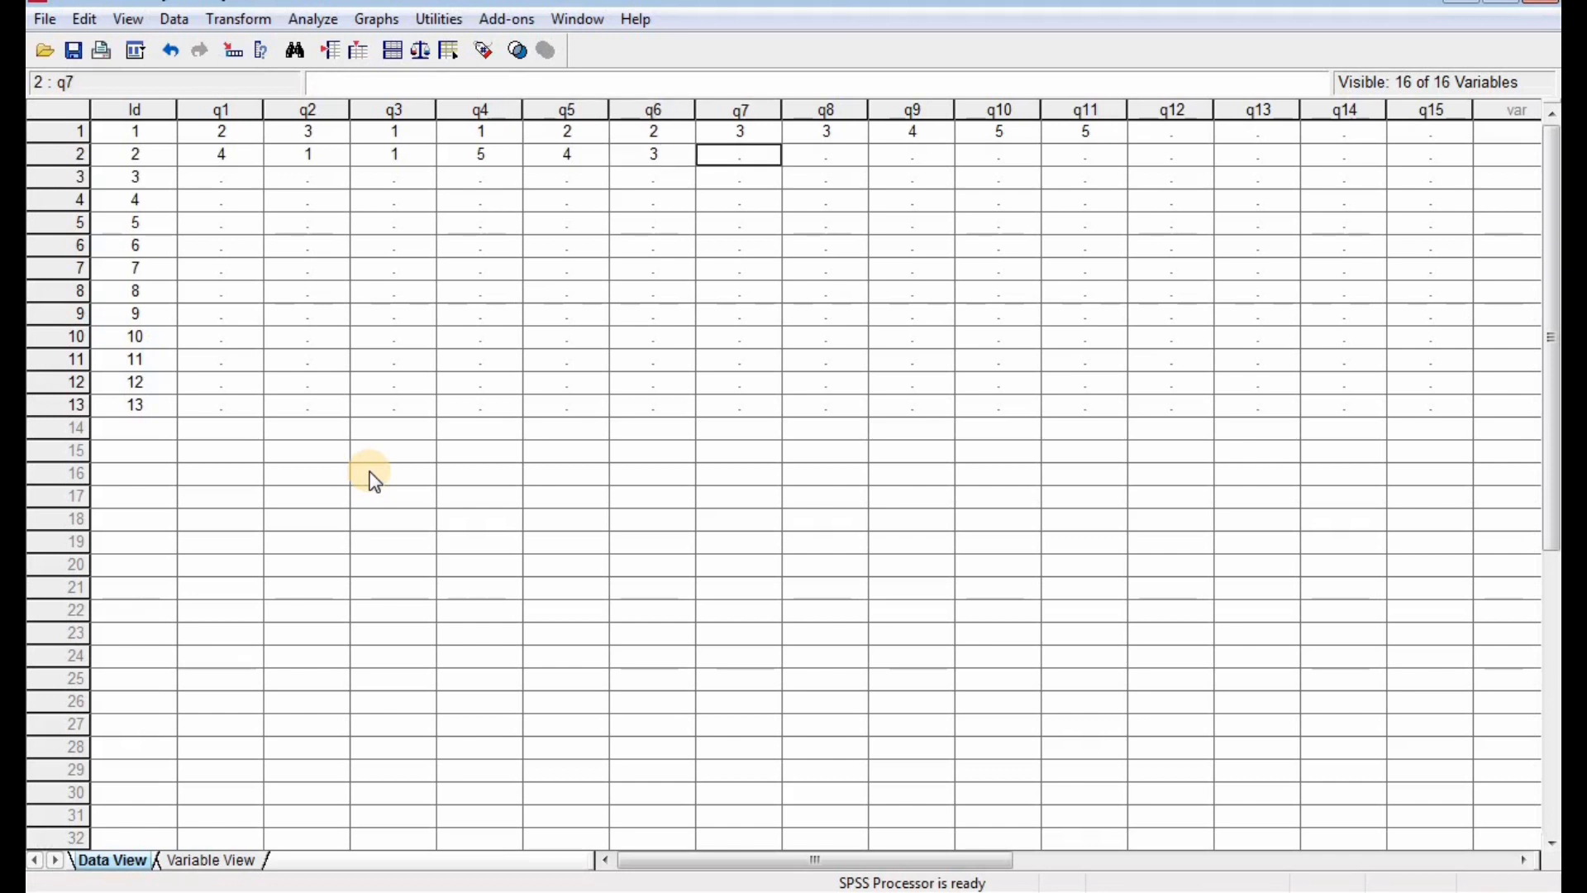